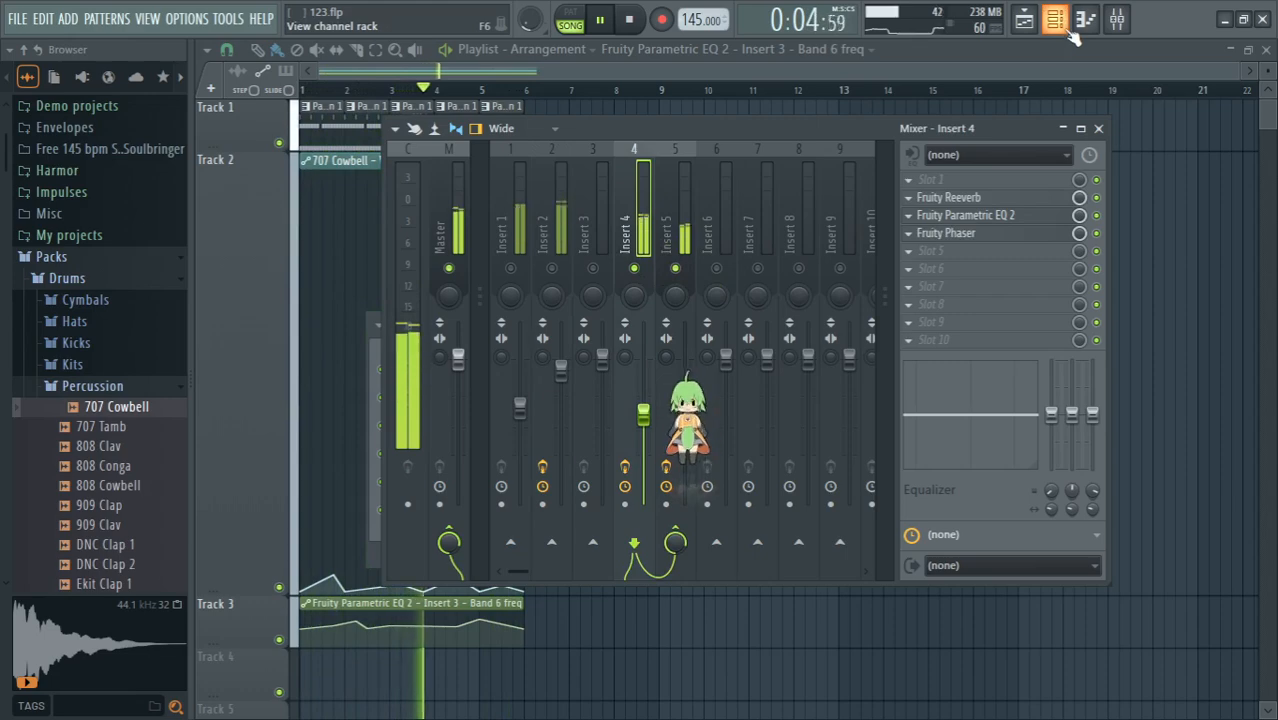
# Step: Stop playback and delete the 707 Cowbell channel from the channel rack
pyautogui.click(1066, 32)
pyautogui.press('space')
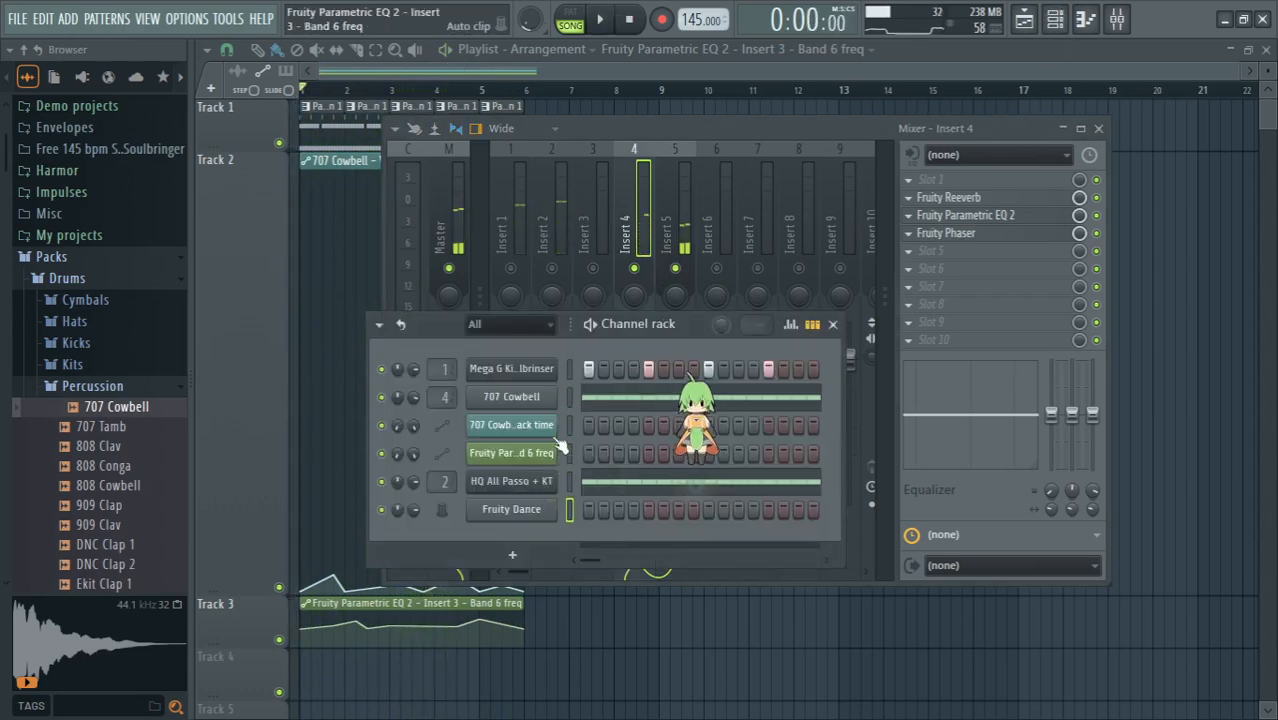
pyautogui.rightClick(546, 398)
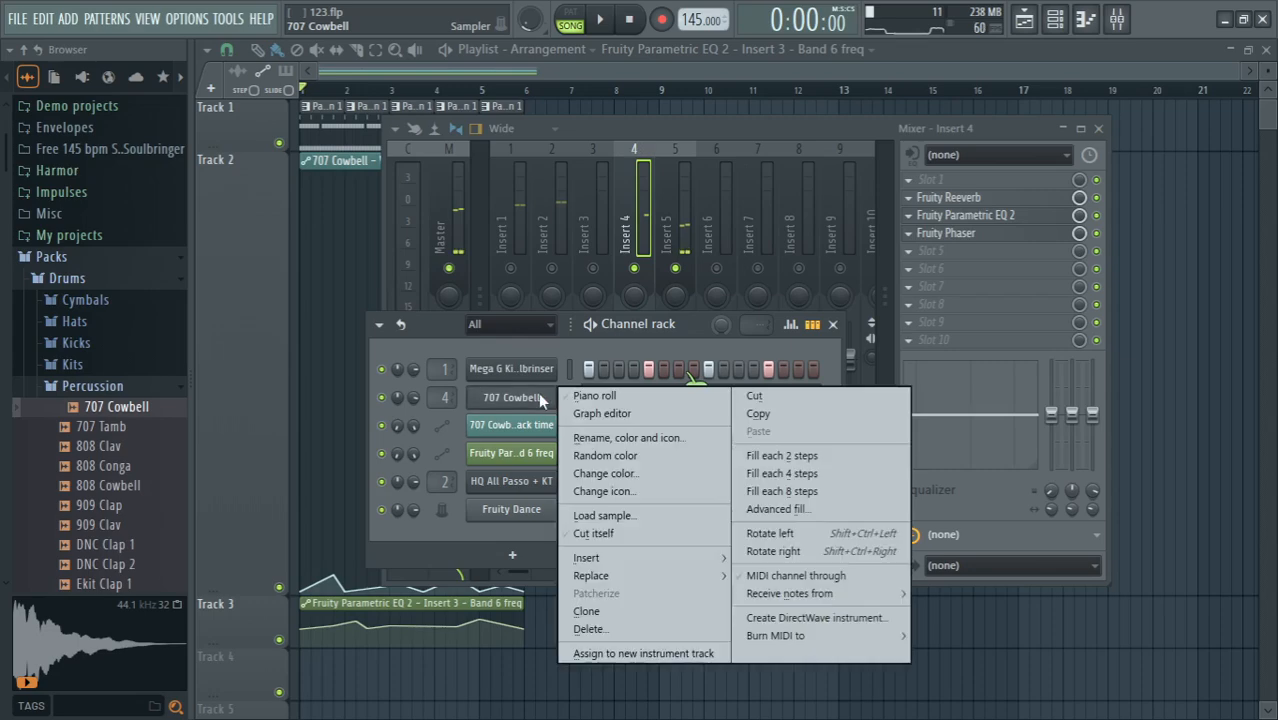
pyautogui.click(588, 629)
# Step: Reset mixer tracks Insert 4 and Insert 5 by loading the Default mixer track state on each
pyautogui.rightClick(640, 230)
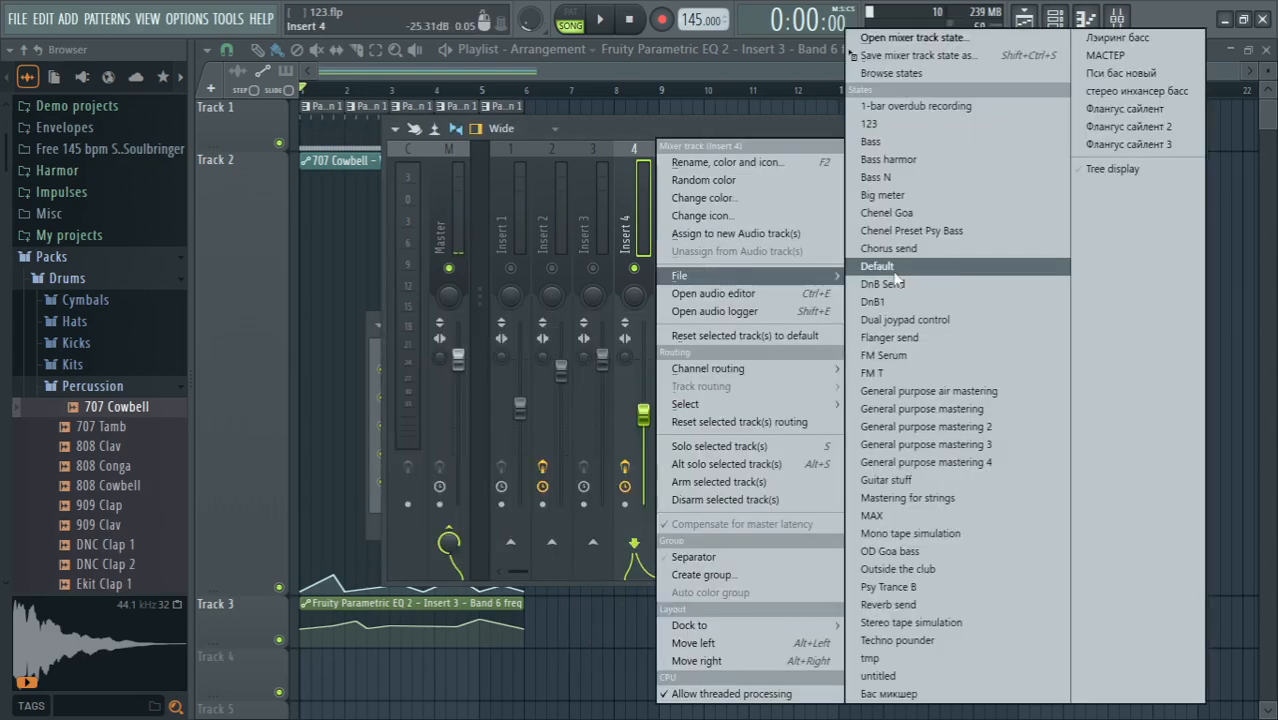
pyautogui.click(673, 265)
pyautogui.rightClick(675, 262)
pyautogui.moveTo(762, 284)
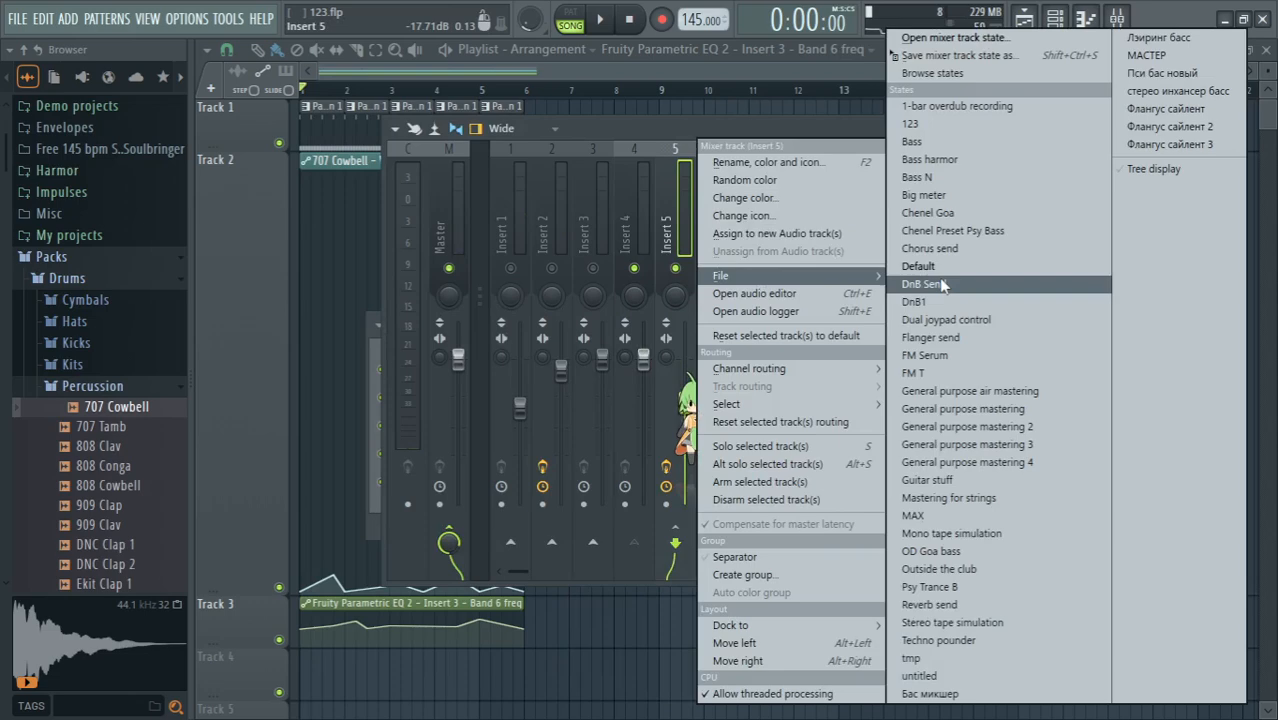
pyautogui.click(940, 267)
pyautogui.click(633, 240)
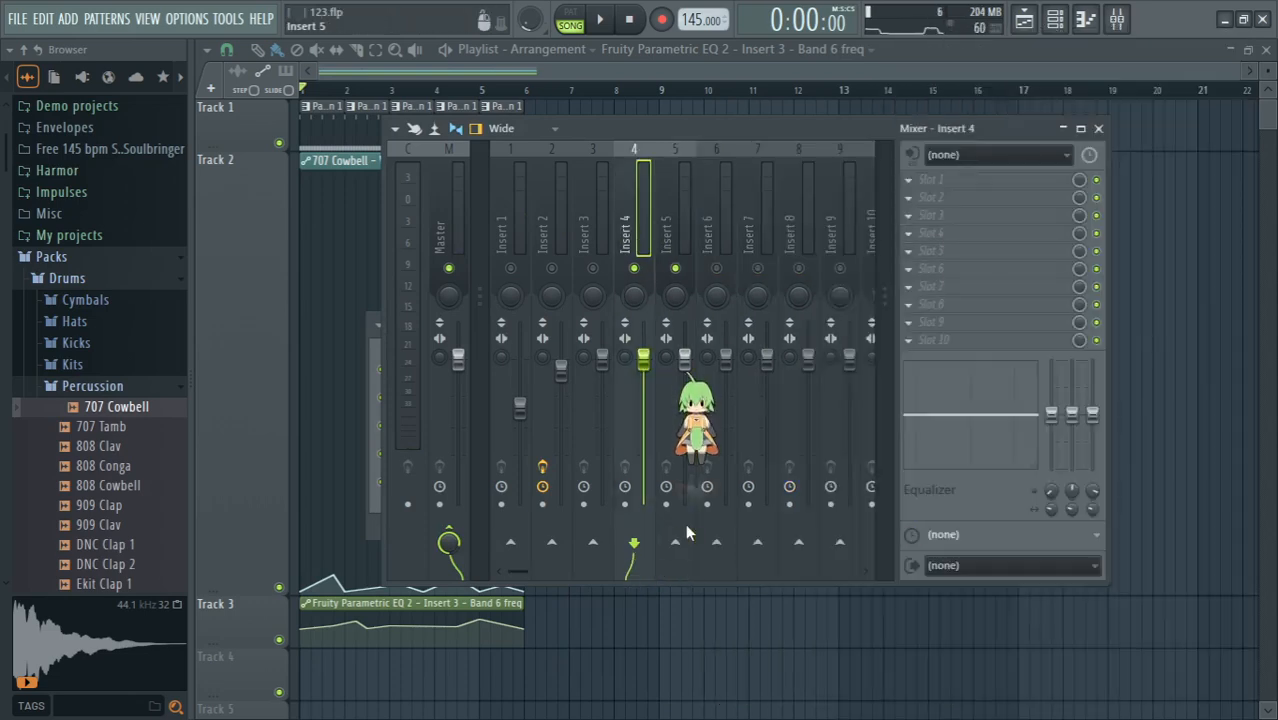
# Step: Add the 707 Cowbell sample from Packs > Drums > Percussion as a new channel and fill all 16 of its steps
pyautogui.click(1086, 19)
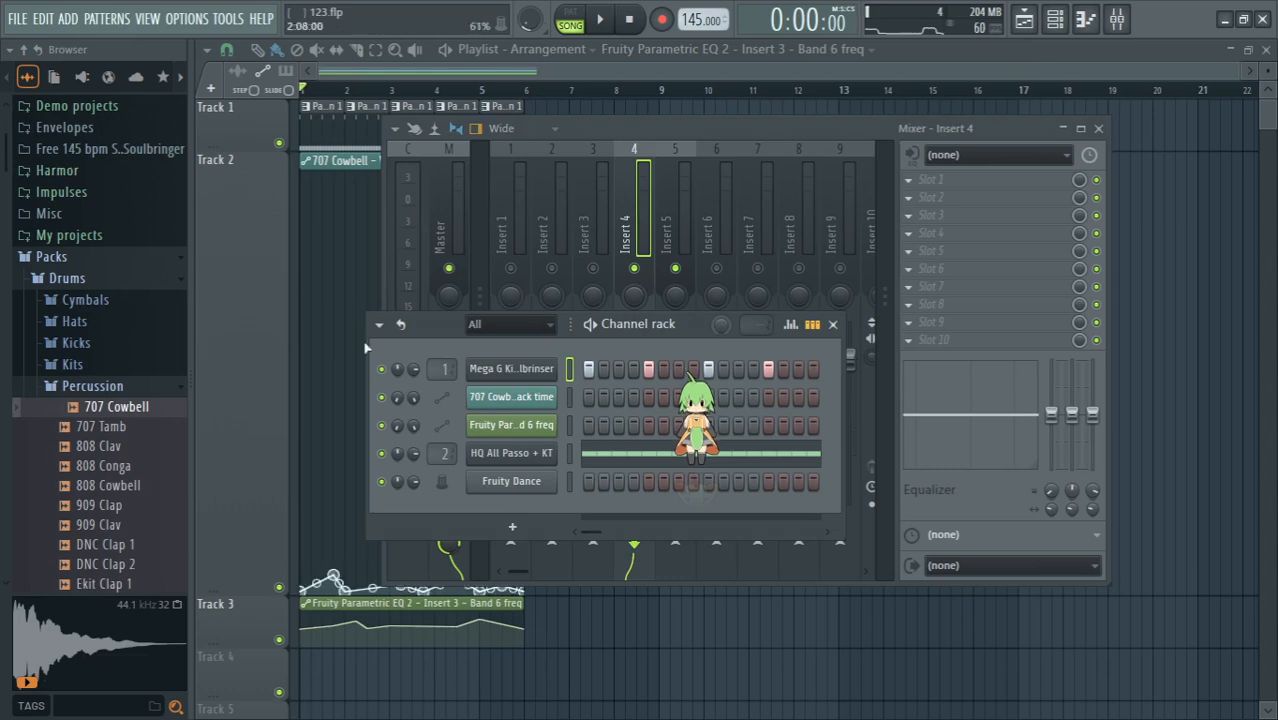
pyautogui.click(107, 266)
pyautogui.scroll(3, 132, 424)
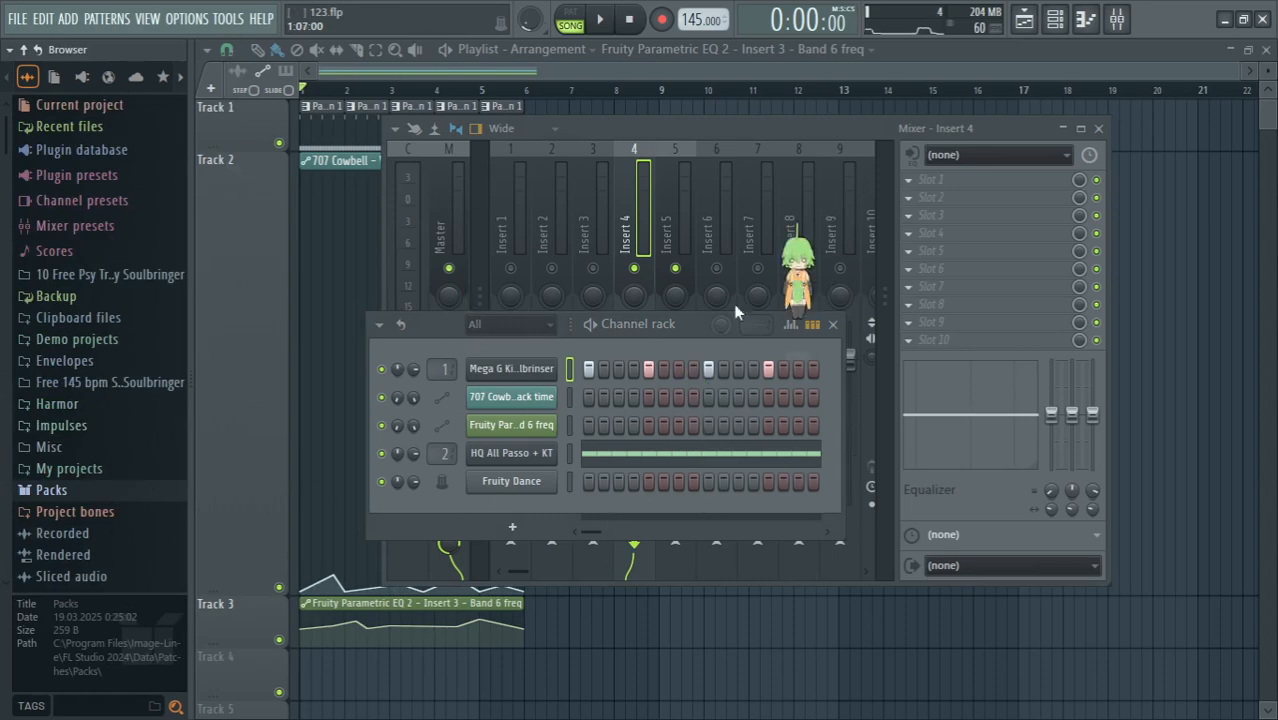
pyautogui.click(78, 492)
pyautogui.scroll(-4, 140, 500)
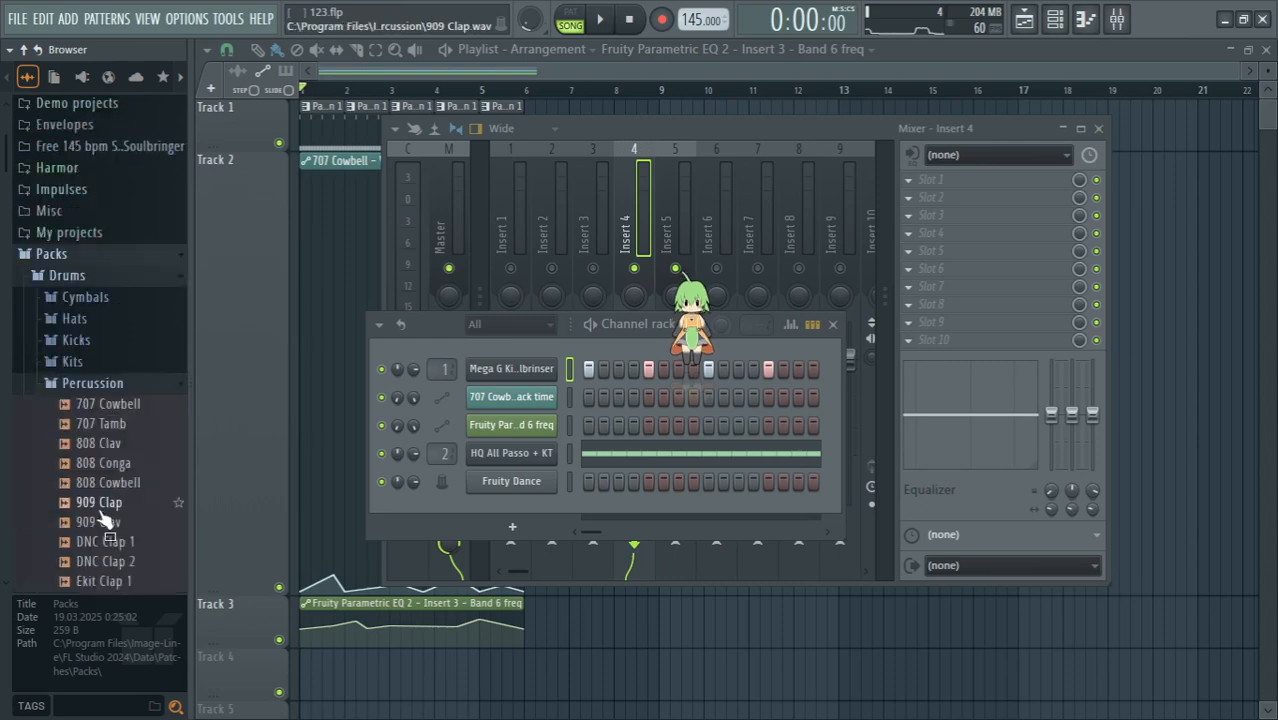
pyautogui.click(64, 276)
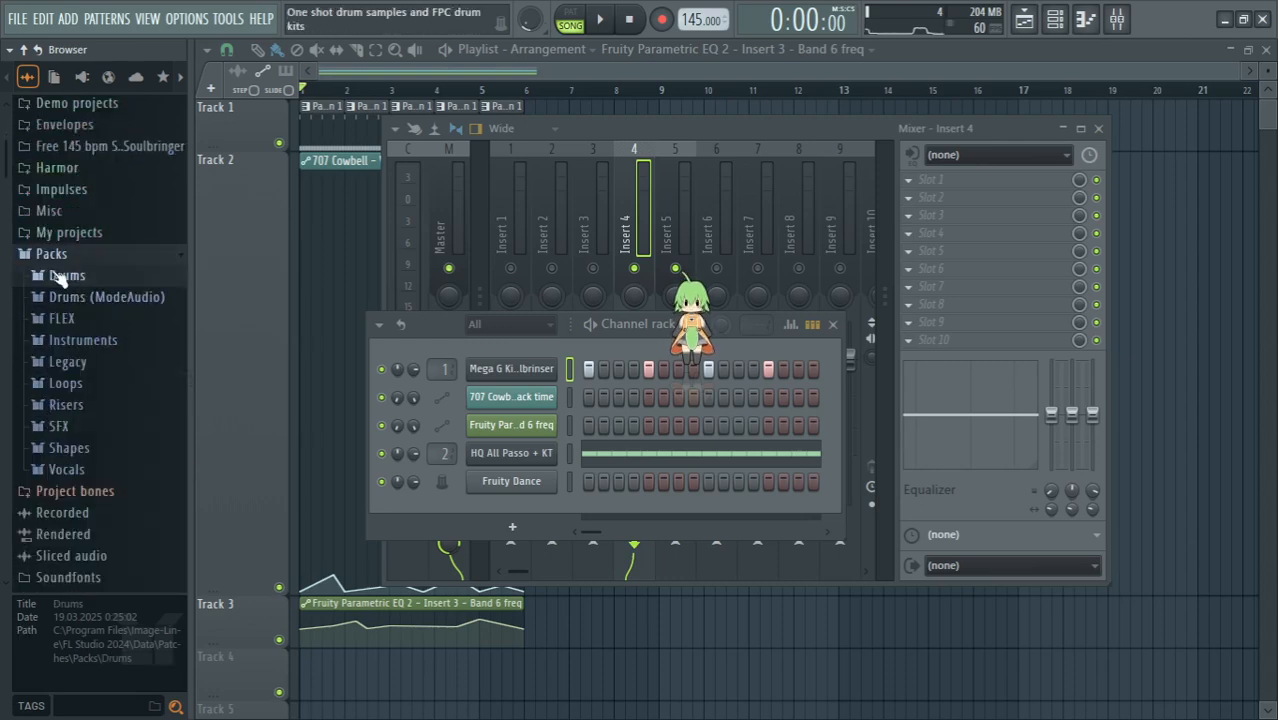
pyautogui.click(98, 279)
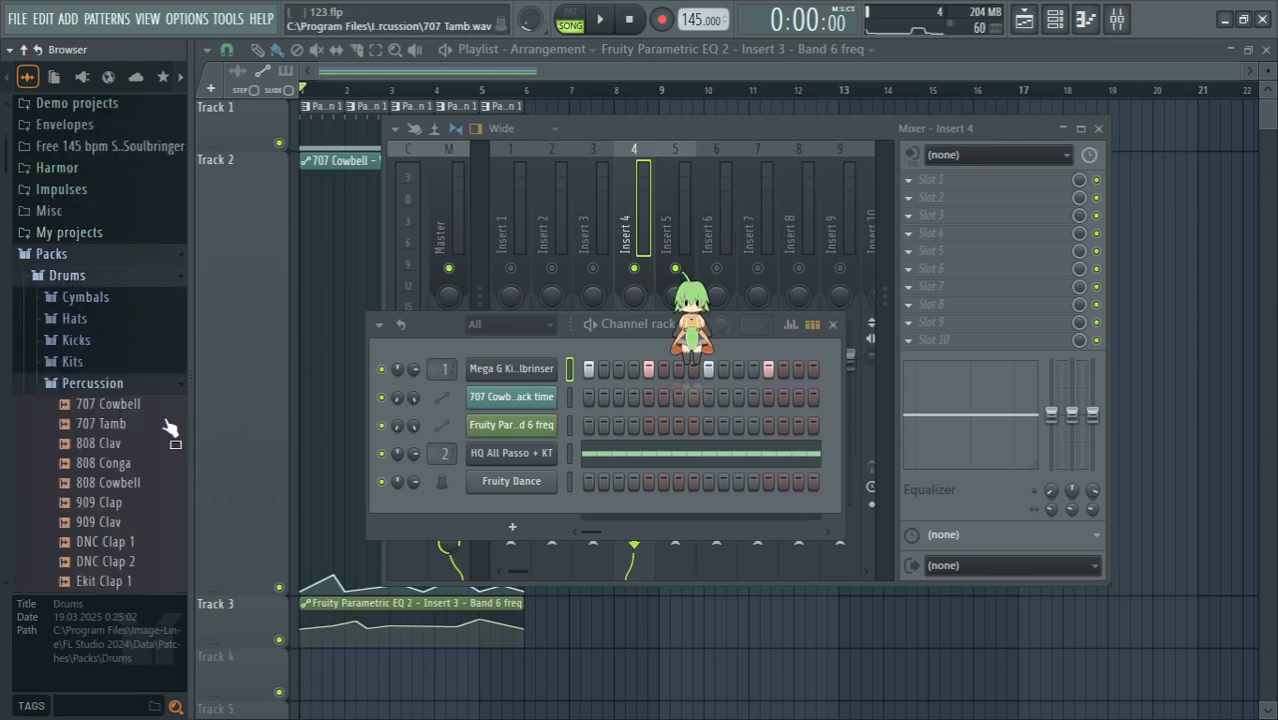
pyautogui.click(97, 385)
pyautogui.click(100, 385)
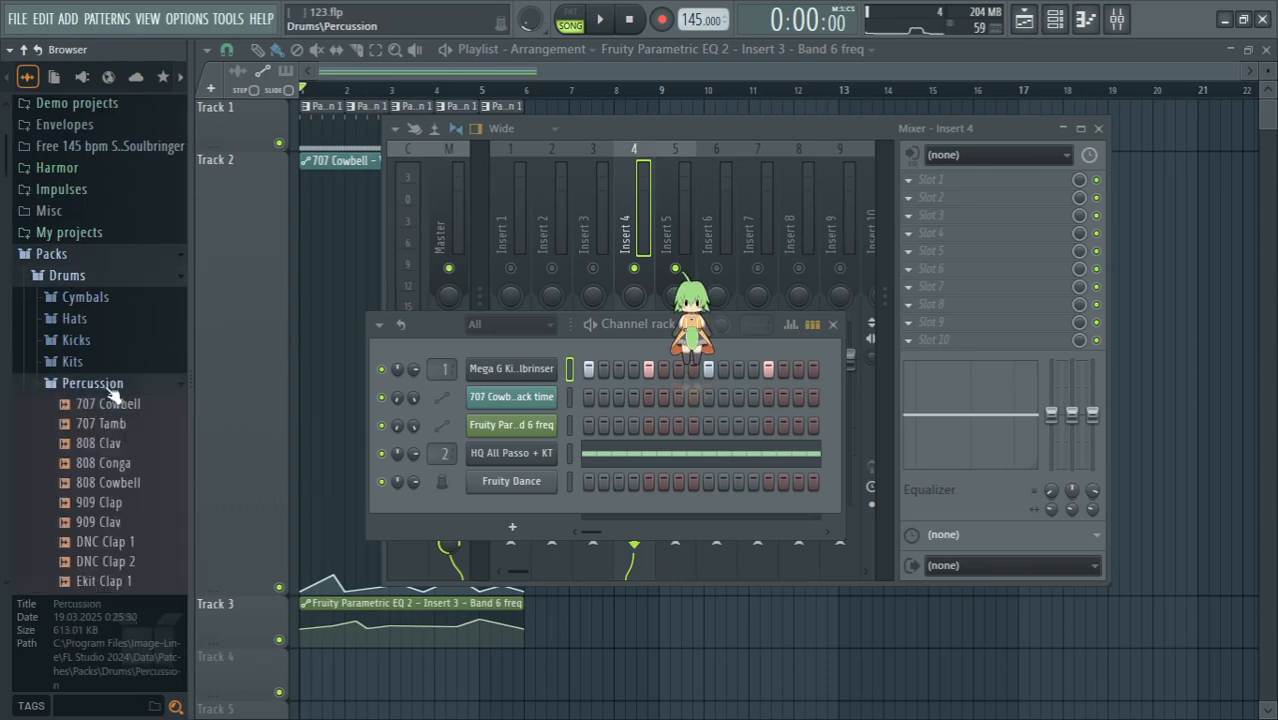
pyautogui.click(114, 409)
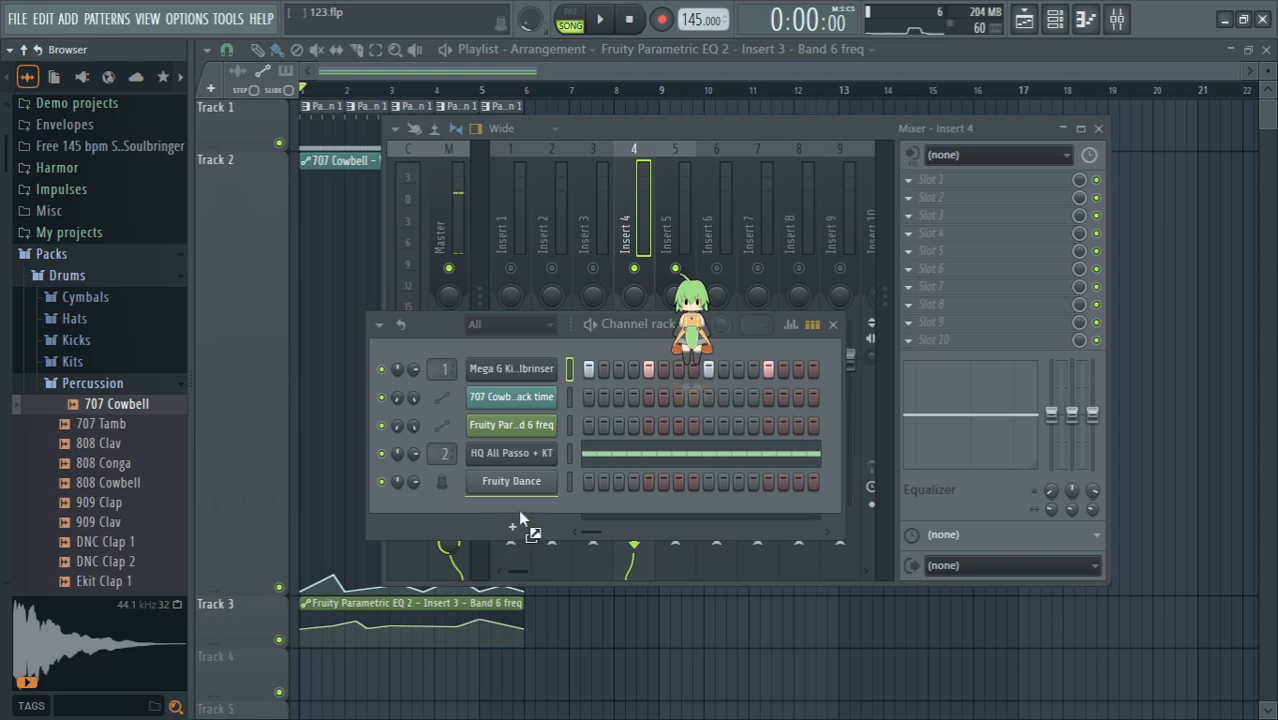
pyautogui.moveTo(518, 509); pyautogui.dragTo(814, 510)
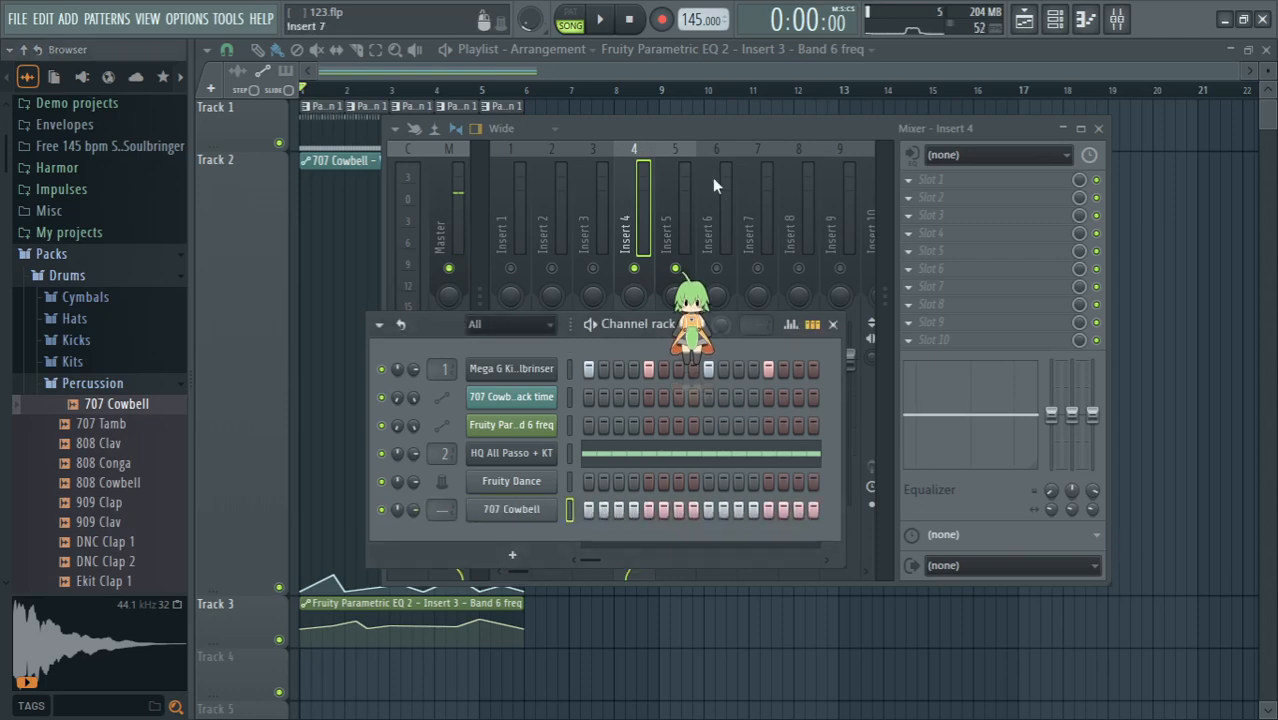
# Step: Start pattern playback and delete the automation clips on playlist Tracks 2 and 3
pyautogui.click(600, 20)
pyautogui.rightClick(368, 630)
pyautogui.rightClick(385, 548)
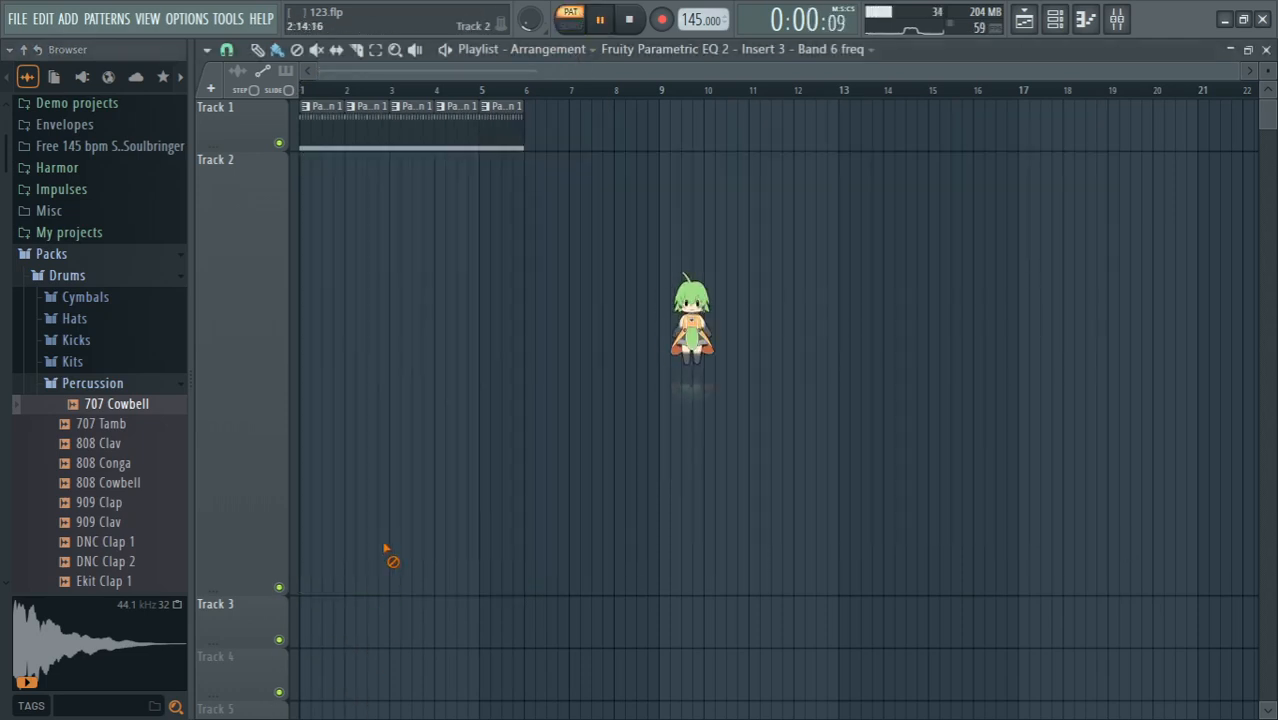
# Step: Route the new 707 Cowbell channel to mixer track 5 and stop playback
pyautogui.click(1062, 19)
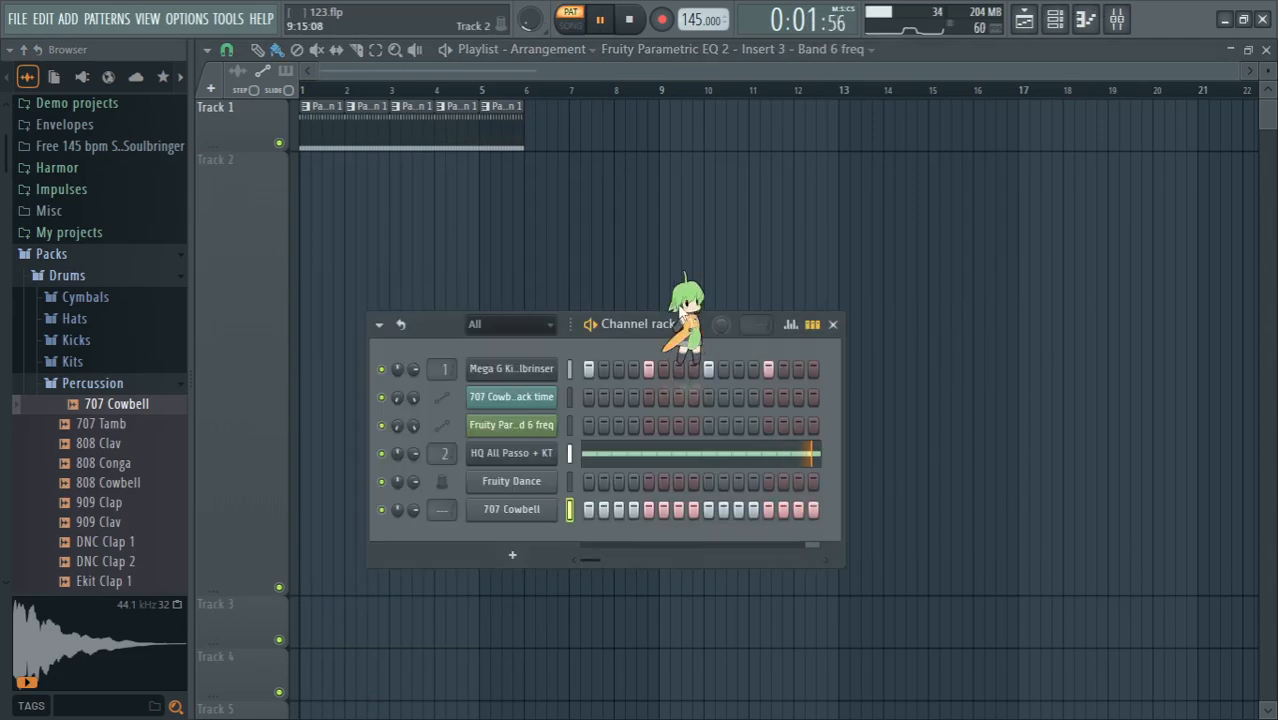
pyautogui.click(546, 513)
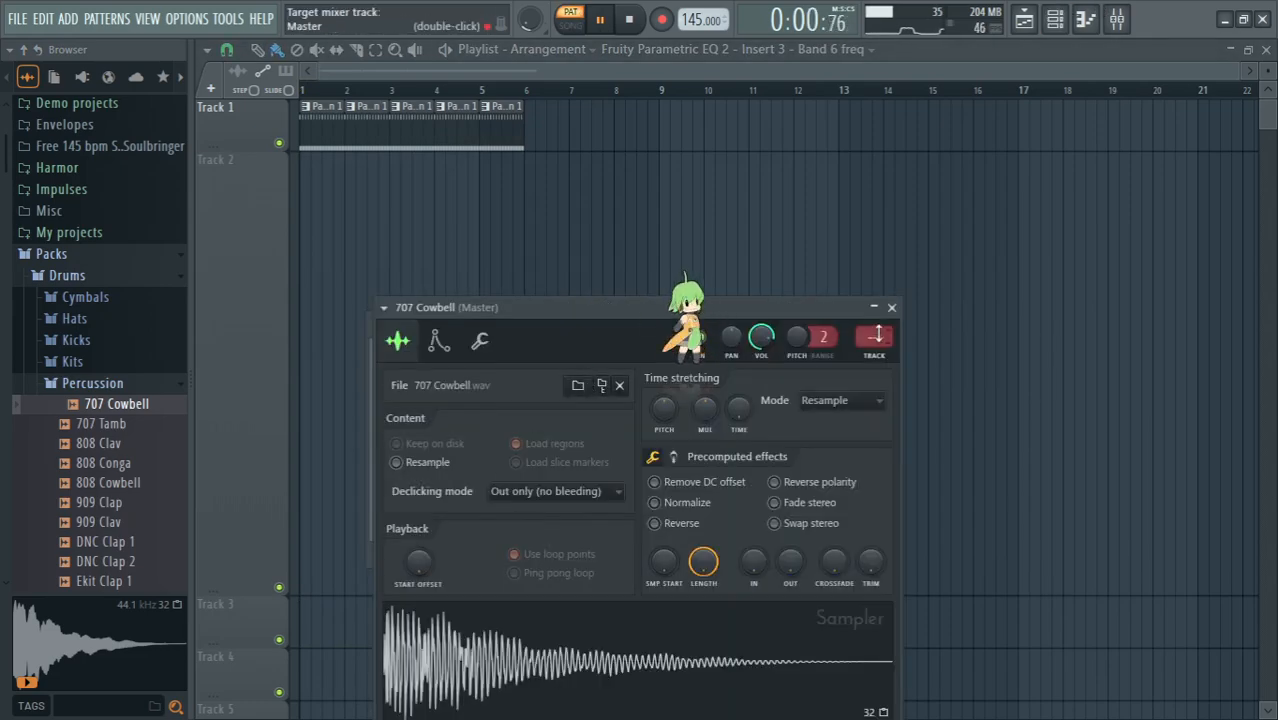
pyautogui.click(1117, 19)
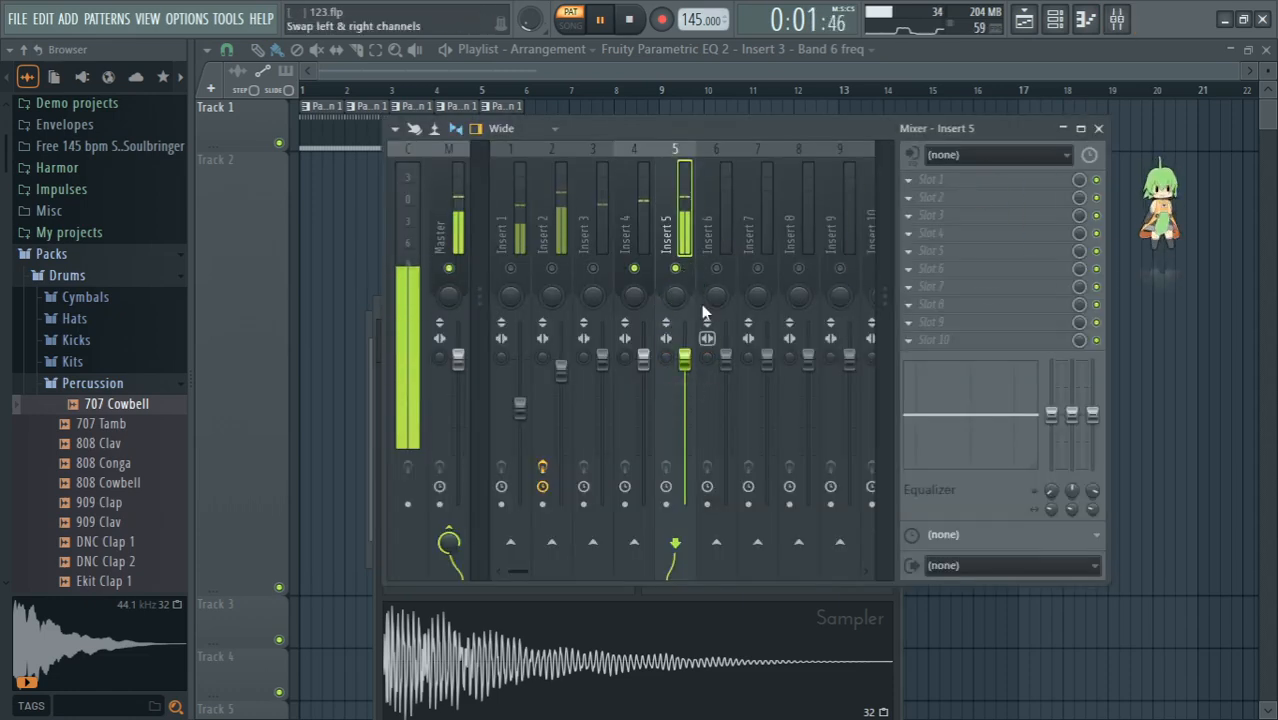
pyautogui.press('space')
pyautogui.click(414, 596)
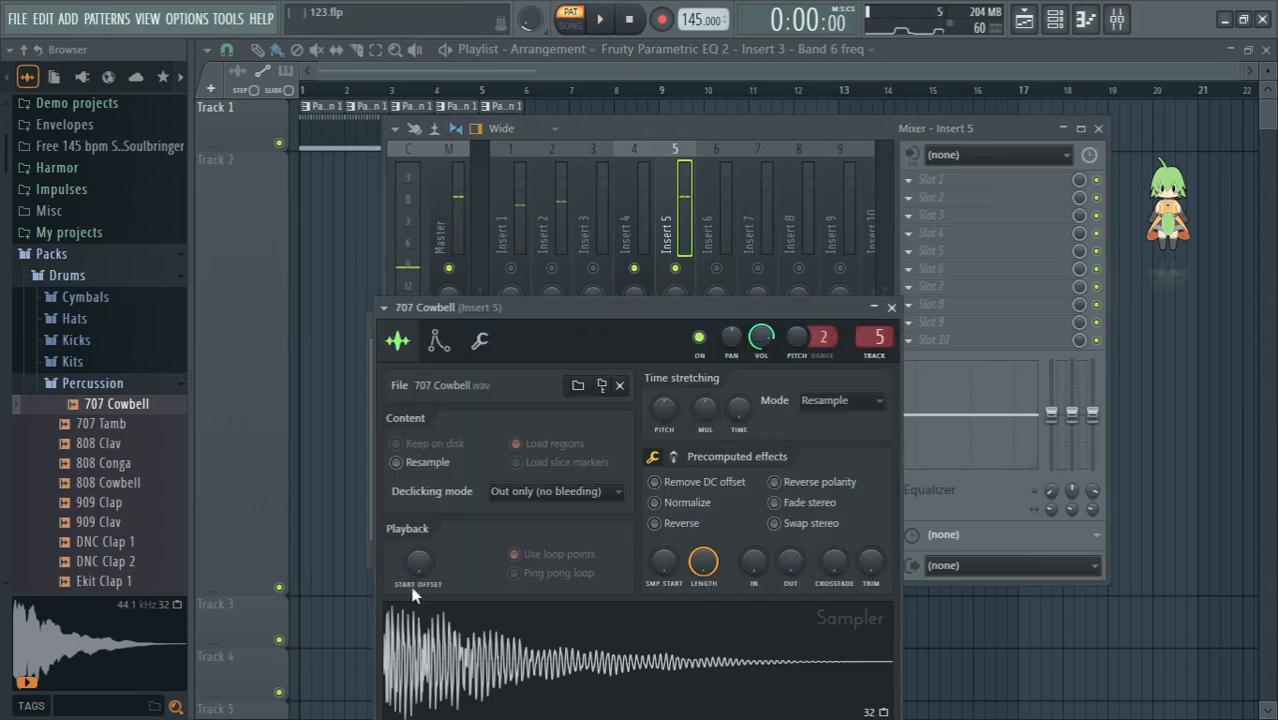
# Step: Enable the 707 Cowbell's volume envelope and shorten its attack time to about 2% during playback
pyautogui.click(438, 342)
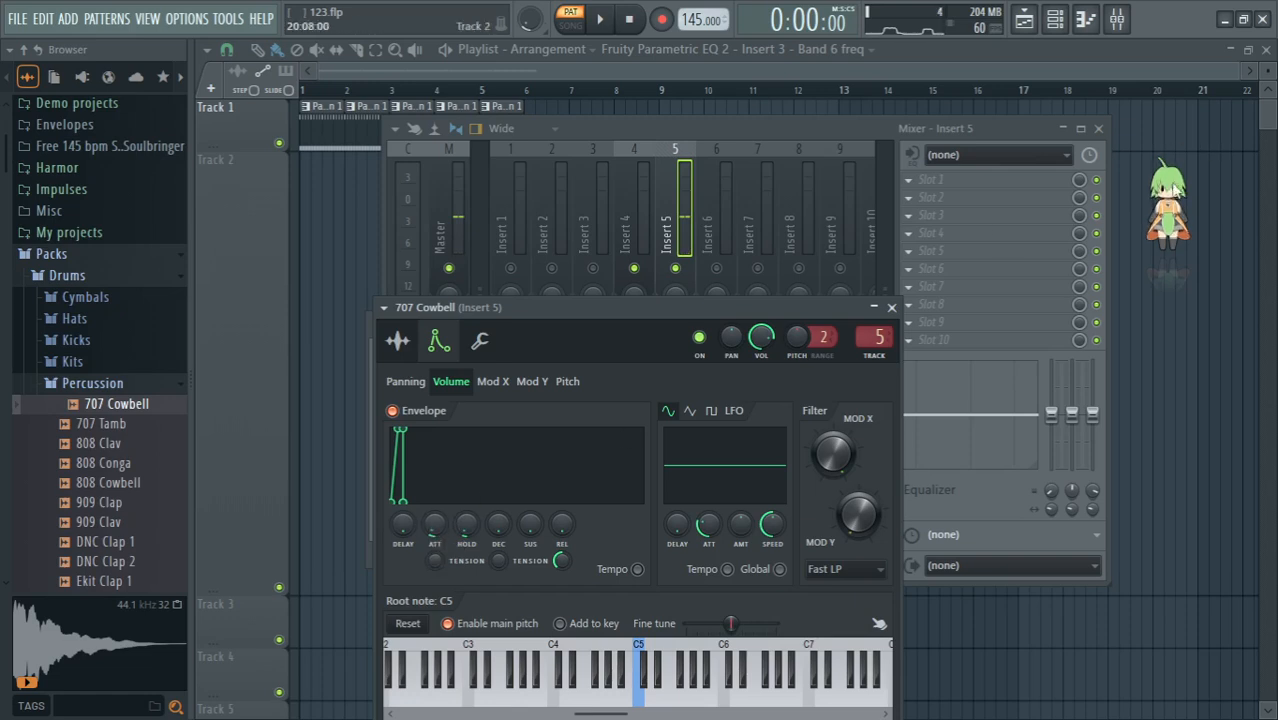
pyautogui.moveTo(1174, 190); pyautogui.dragTo(352, 76)
pyautogui.moveTo(1124, 288); pyautogui.dragTo(1084, 299)
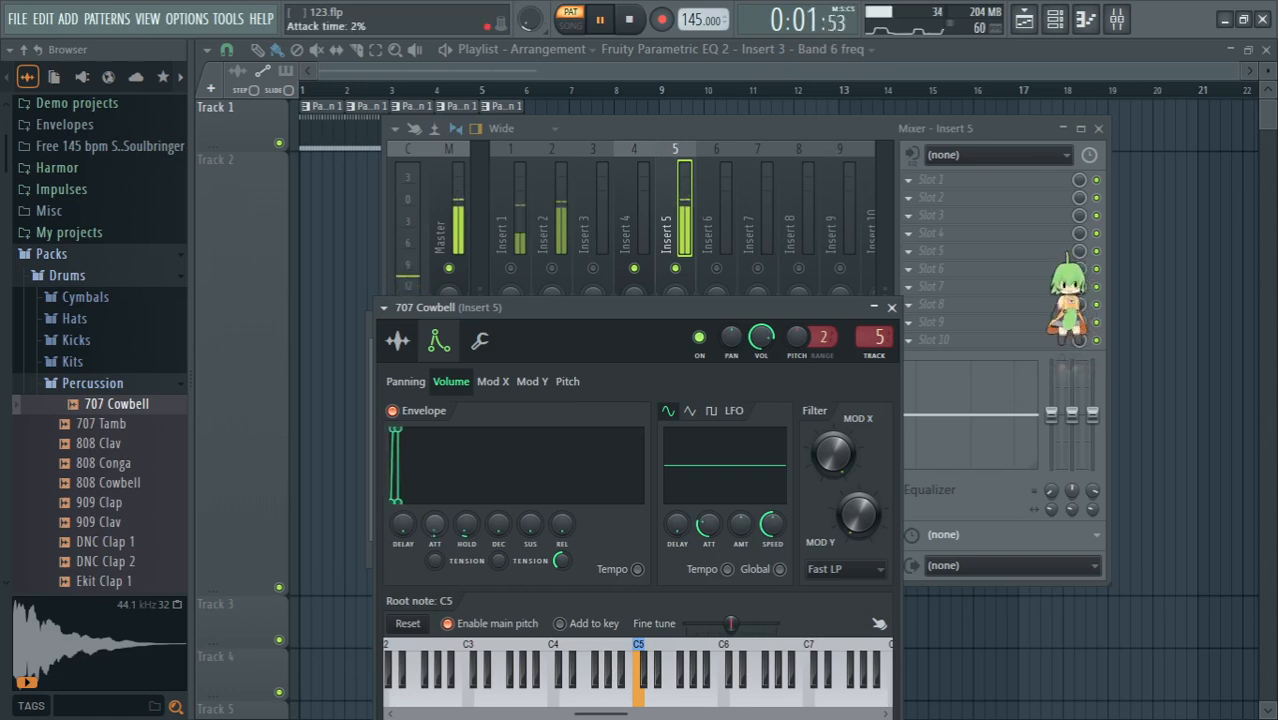
# Step: Create an automation clip for the volume envelope's attack time and copy the attack value
pyautogui.rightClick(432, 530)
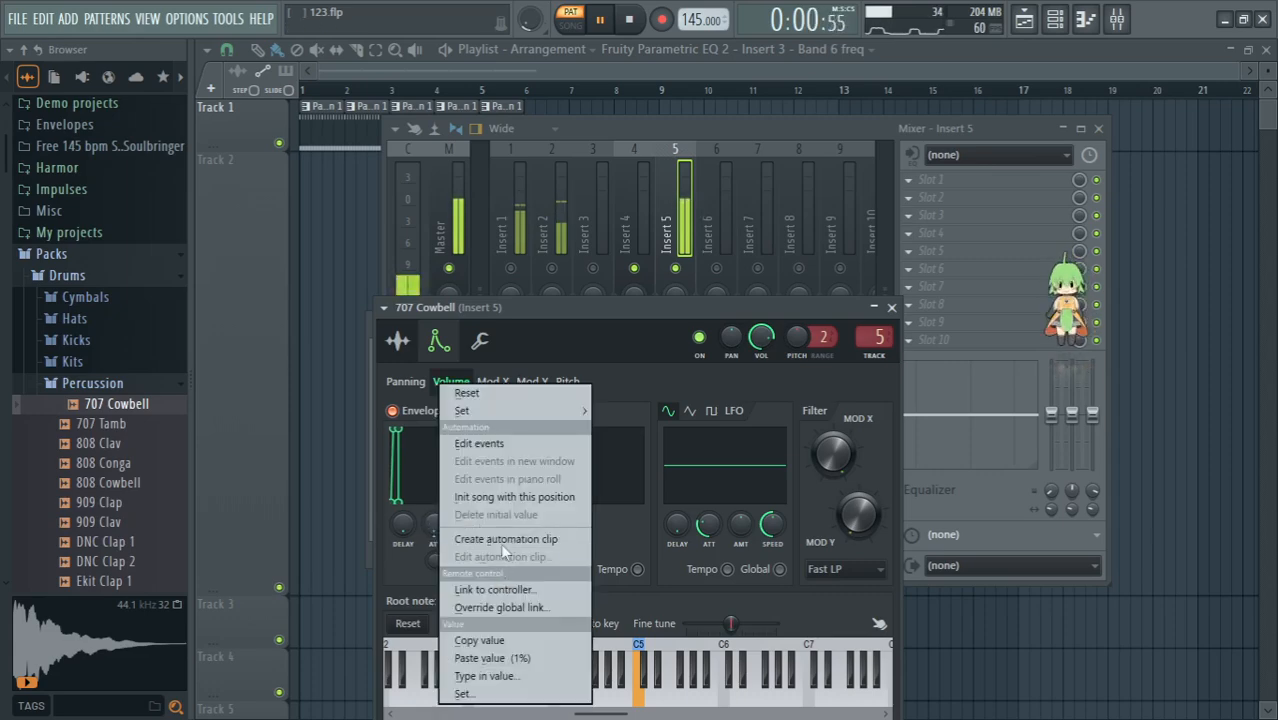
pyautogui.click(502, 544)
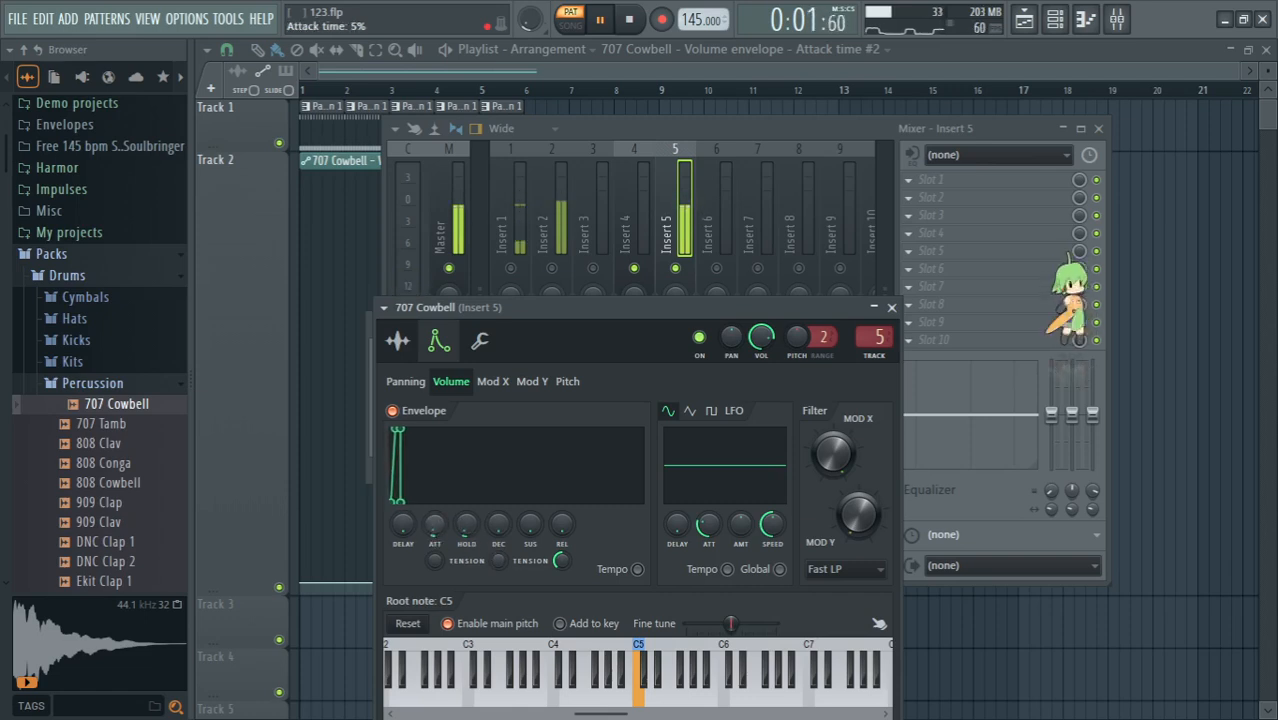
pyautogui.rightClick(432, 528)
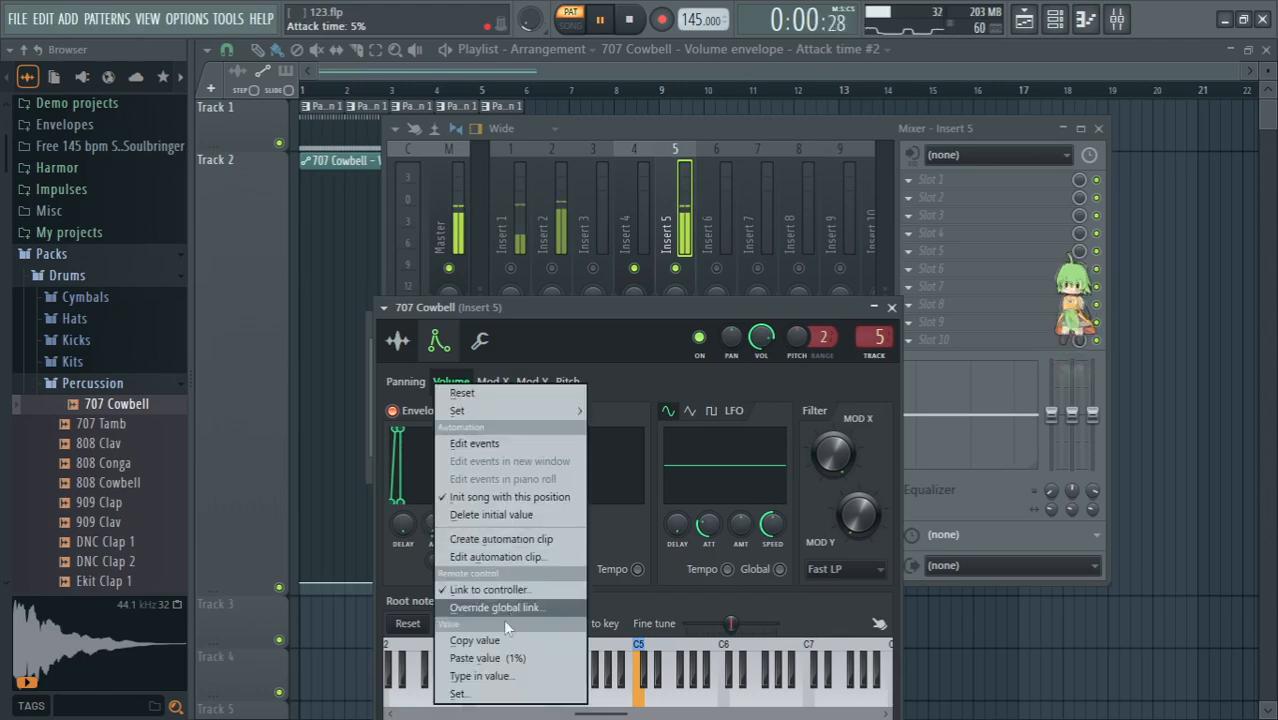
pyautogui.click(501, 646)
# Step: Shape the attack-time automation clip on Track 2 with added points, forming low peaks in bars 2 and 4
pyautogui.rightClick(347, 518)
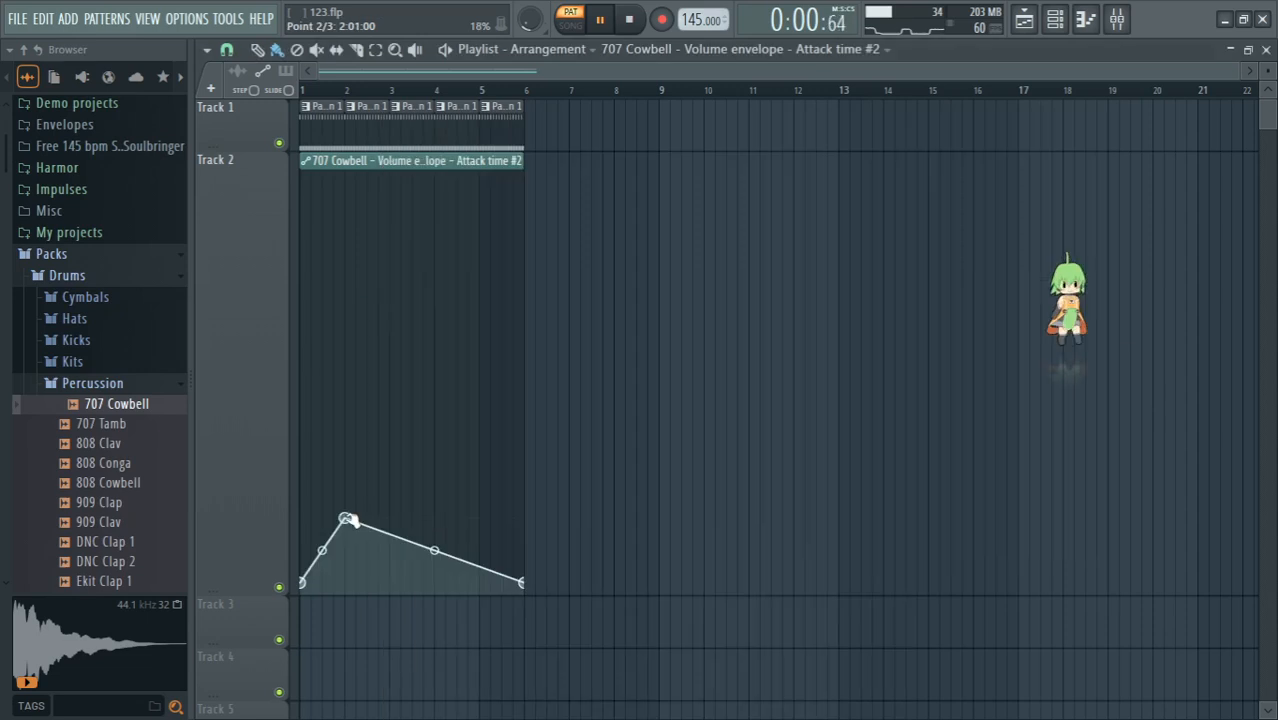
pyautogui.moveTo(362, 536); pyautogui.dragTo(394, 570)
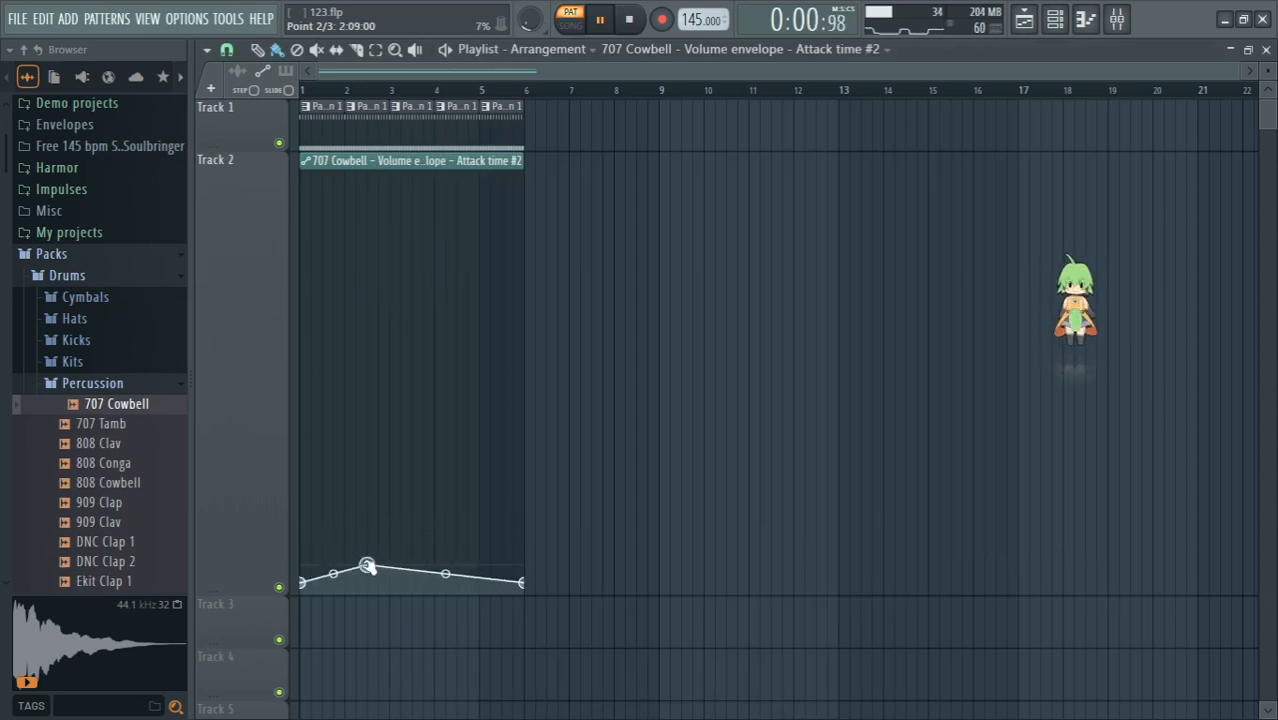
pyautogui.rightClick(367, 567)
pyautogui.click(412, 674)
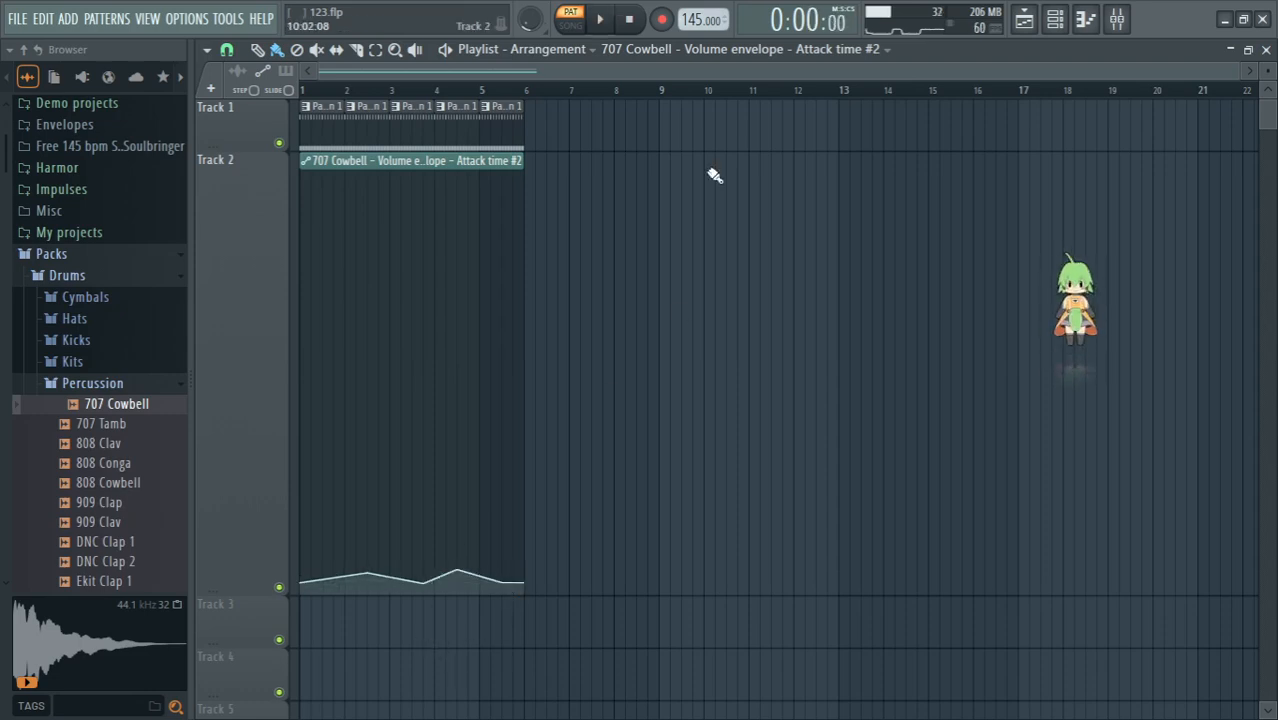
# Step: Switch to song mode and play the arrangement to hear the attack automation
pyautogui.click(570, 25)
pyautogui.click(600, 20)
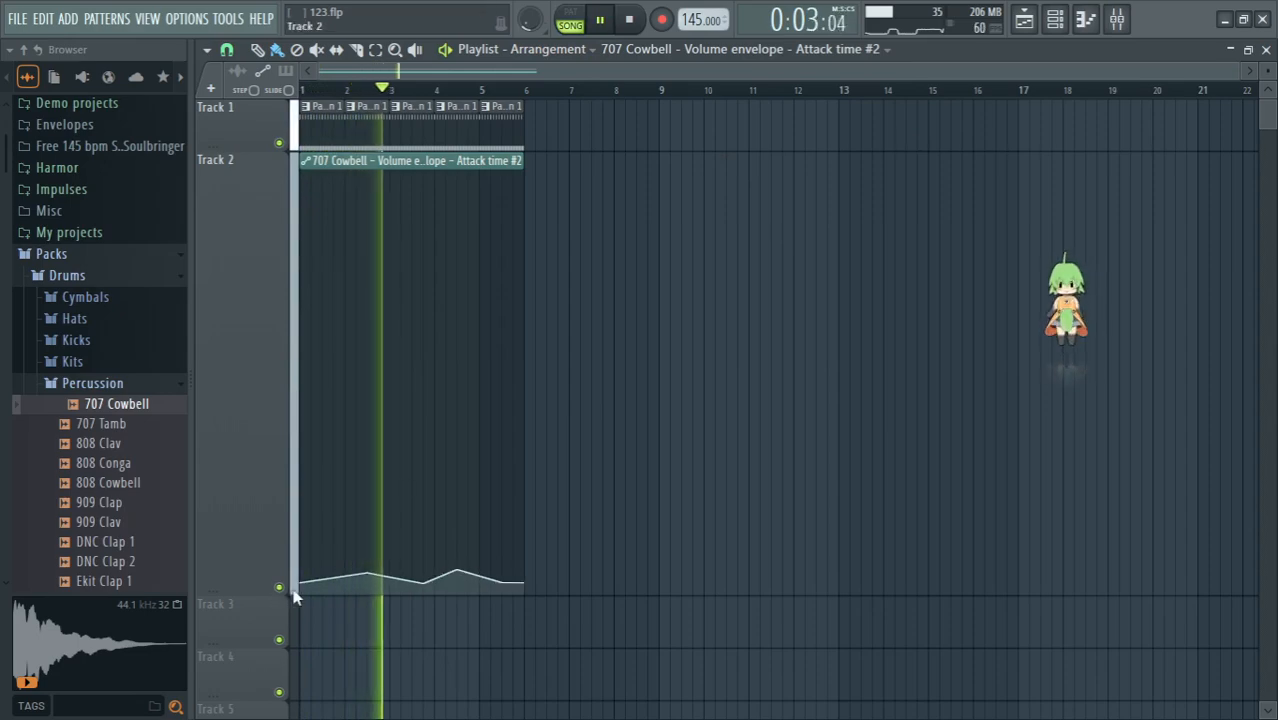
pyautogui.moveTo(318, 590)
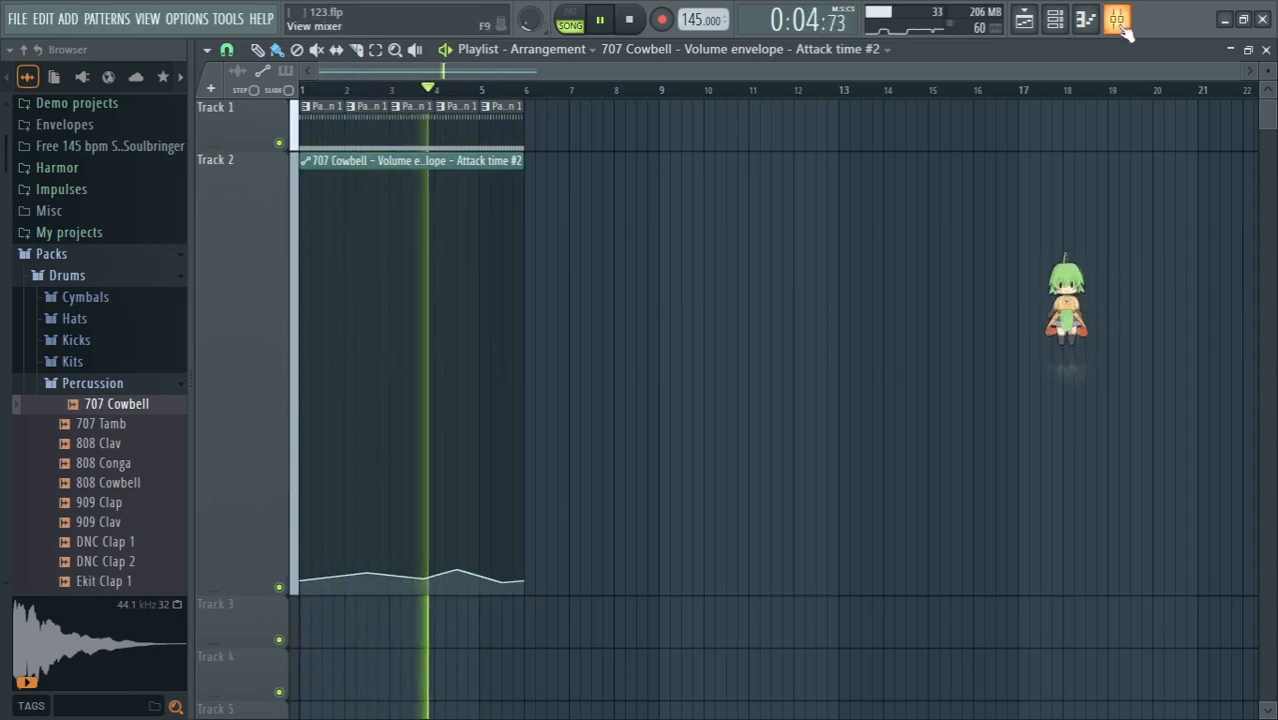
# Step: Show all channels in the channel rack and open the 707 Cowbell channel's settings
pyautogui.click(1085, 19)
pyautogui.click(512, 324)
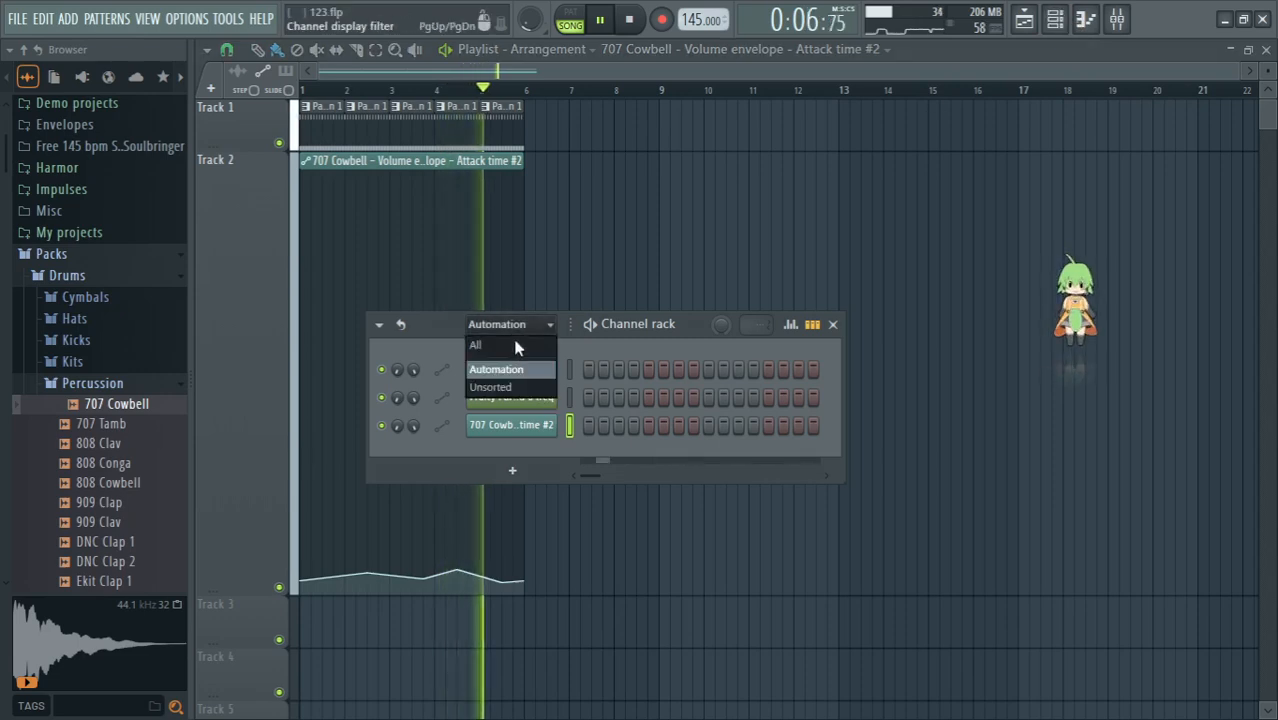
pyautogui.click(519, 346)
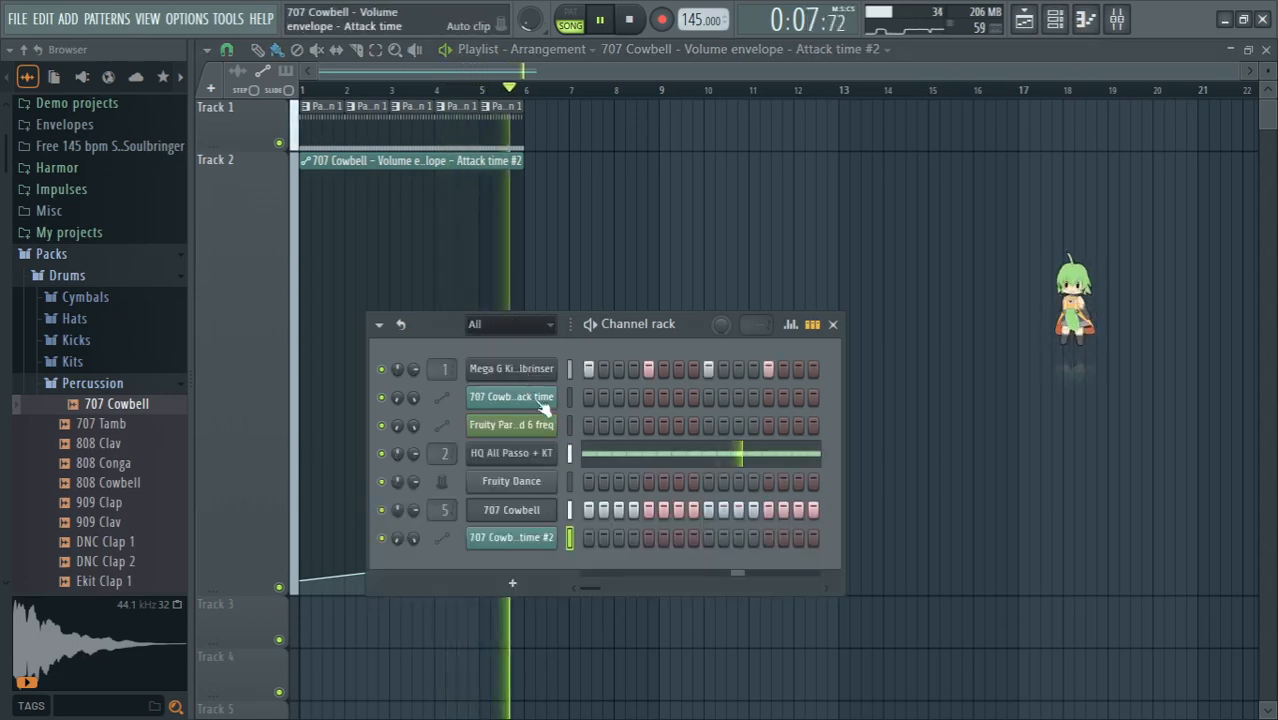
pyautogui.click(520, 503)
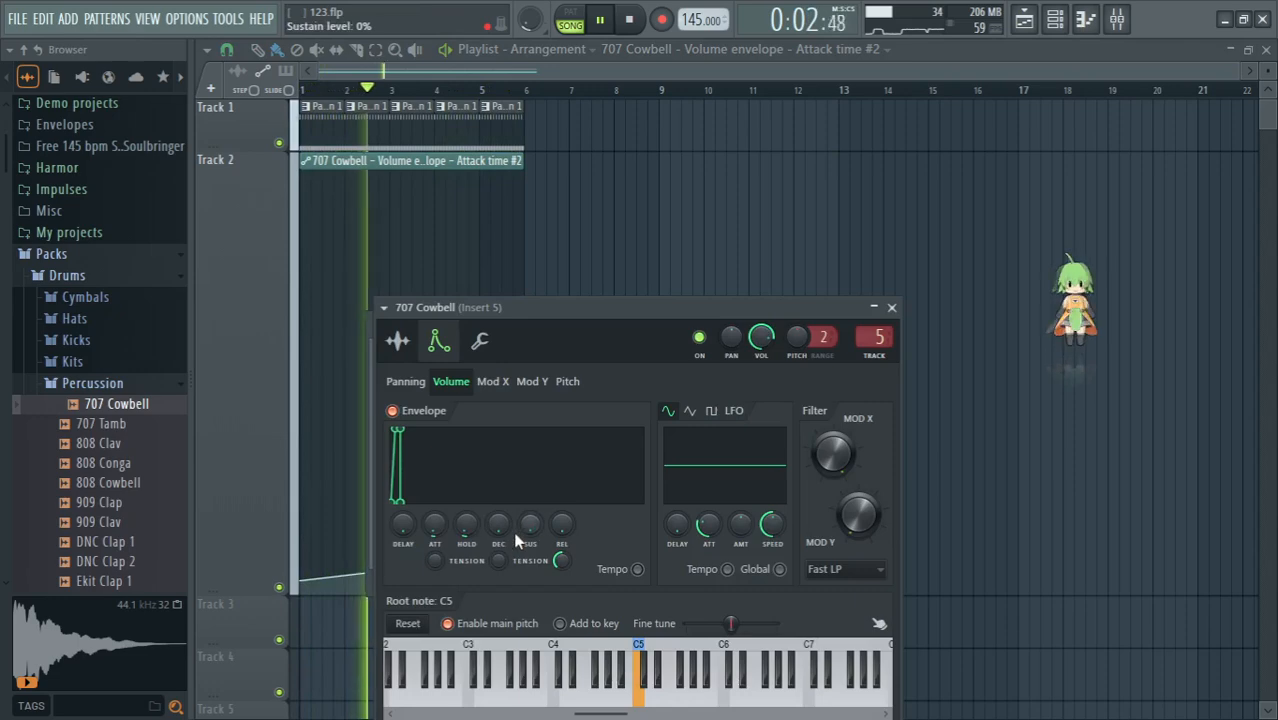
# Step: Fine-tune the 707 Cowbell's volume envelope decay, sustain and attack tension, and set the hold time to about 4%
pyautogui.moveTo(500, 526); pyautogui.dragTo(500, 520)
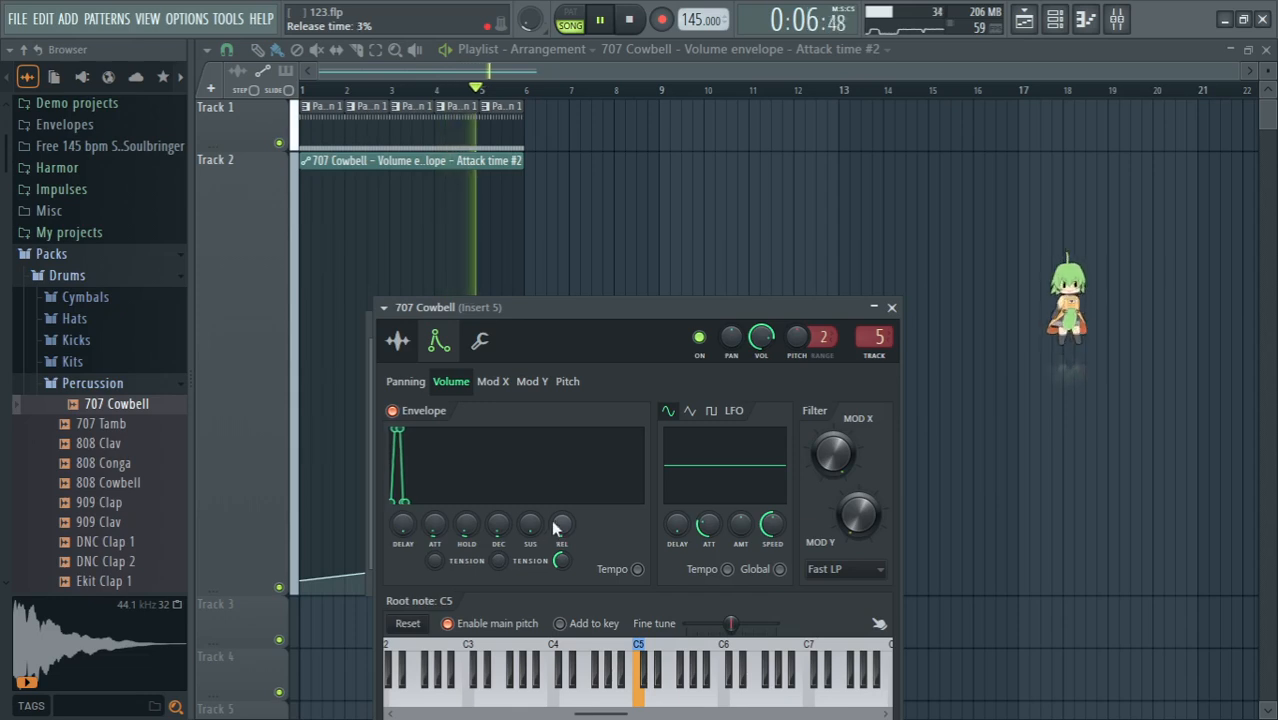
pyautogui.moveTo(531, 526); pyautogui.dragTo(531, 532)
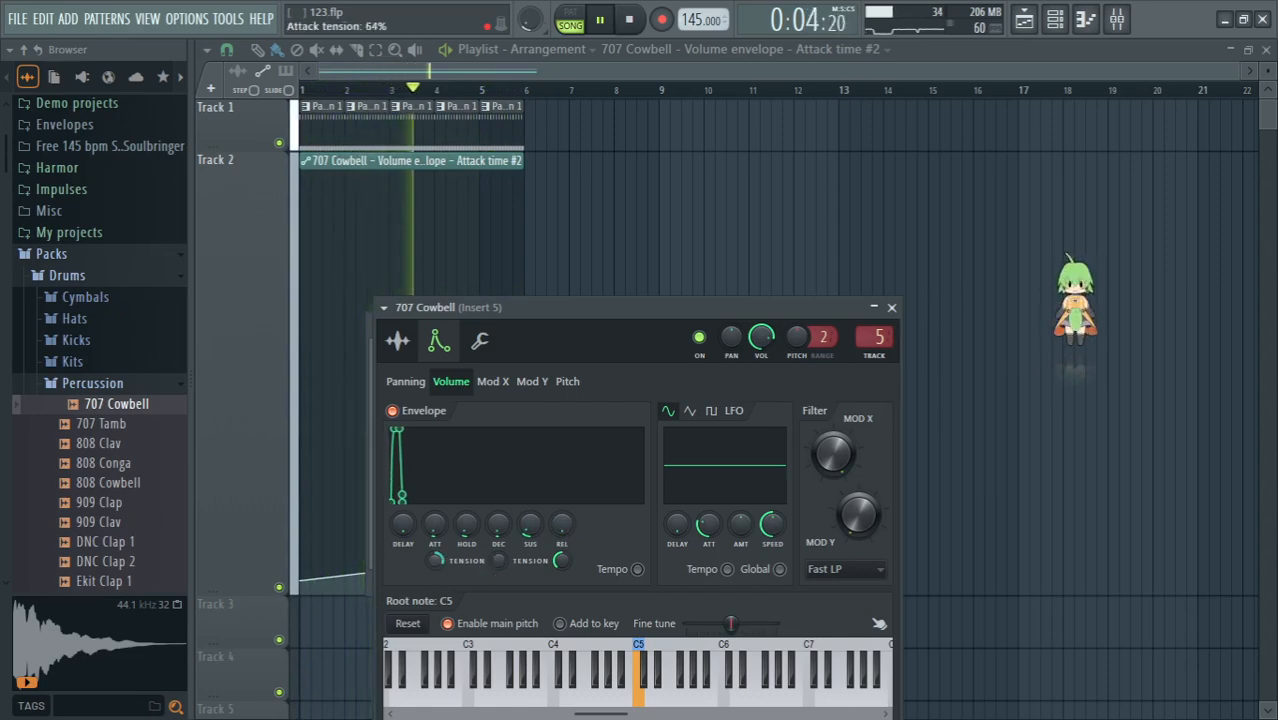
pyautogui.moveTo(436, 560); pyautogui.dragTo(440, 567)
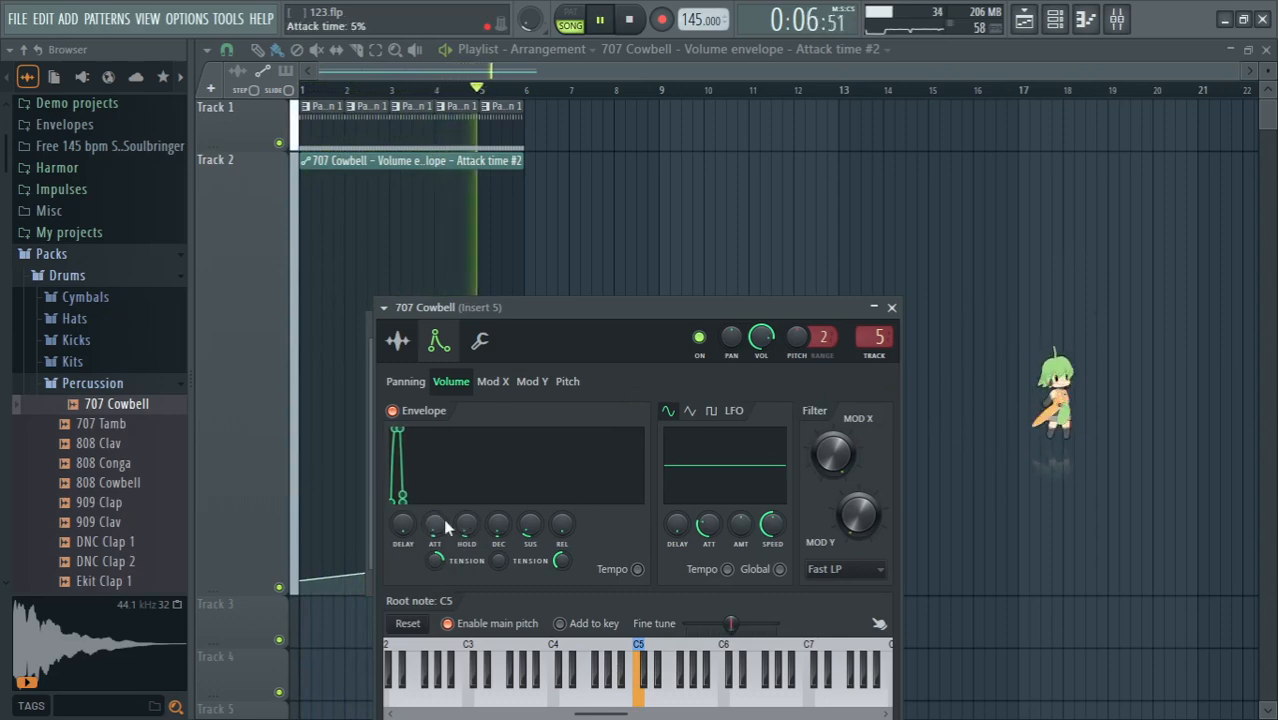
pyautogui.moveTo(435, 560); pyautogui.dragTo(435, 565)
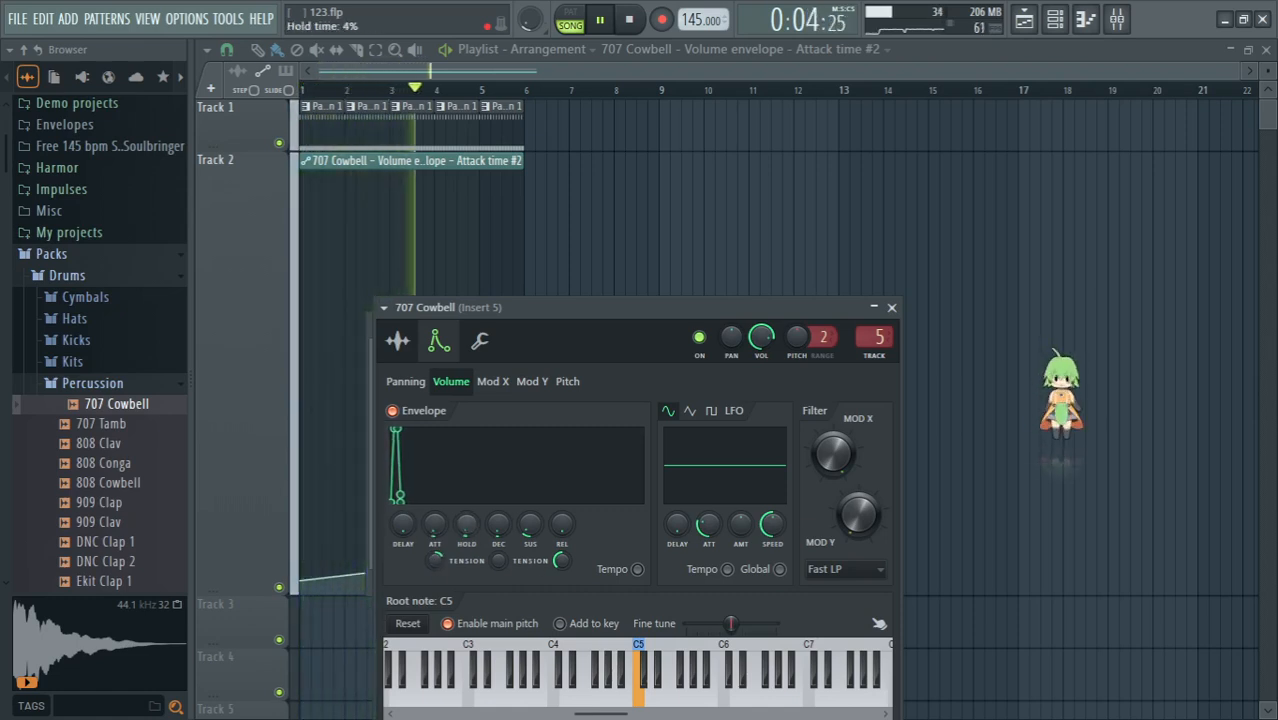
# Step: Raise the 707 Cowbell's ring modulation mix in its precomputed effects and set the ring modulation frequency to 71%
pyautogui.click(397, 340)
pyautogui.click(673, 456)
pyautogui.moveTo(748, 489); pyautogui.dragTo(786, 468)
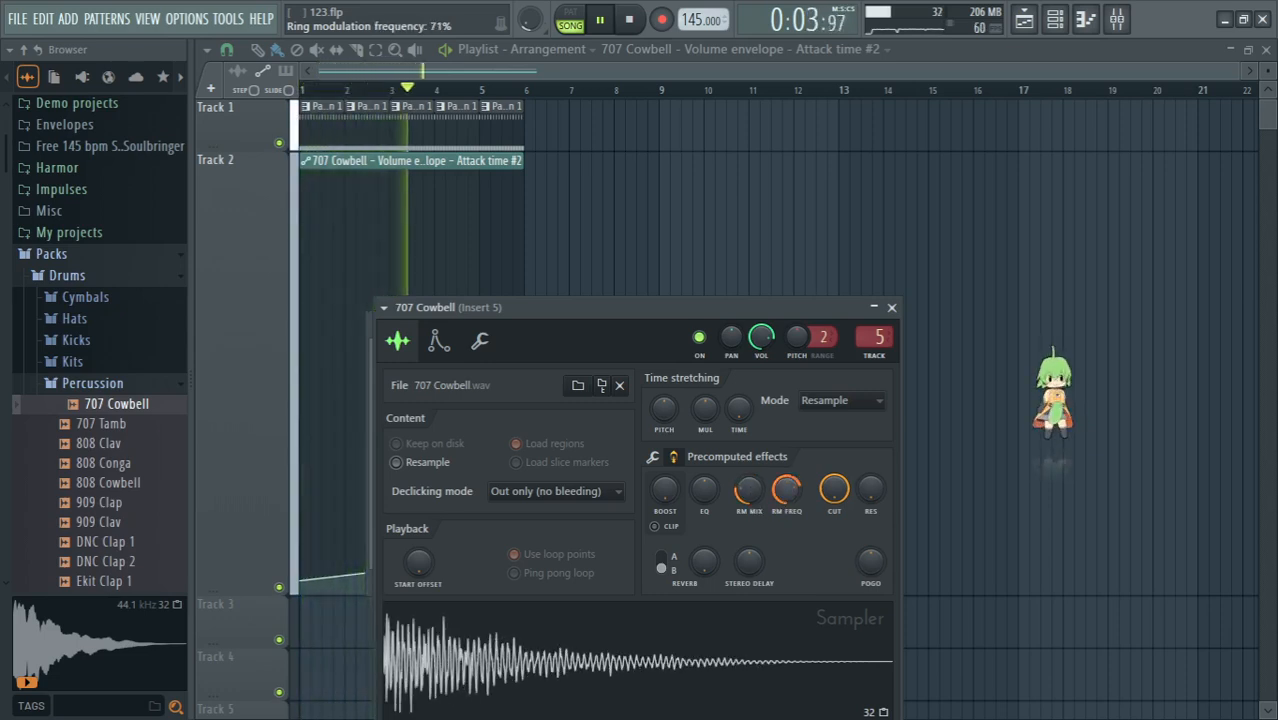
# Step: Open the 707 Cowbell's steps in the piano roll and transpose all its notes from C5 down to A#4
pyautogui.click(1055, 19)
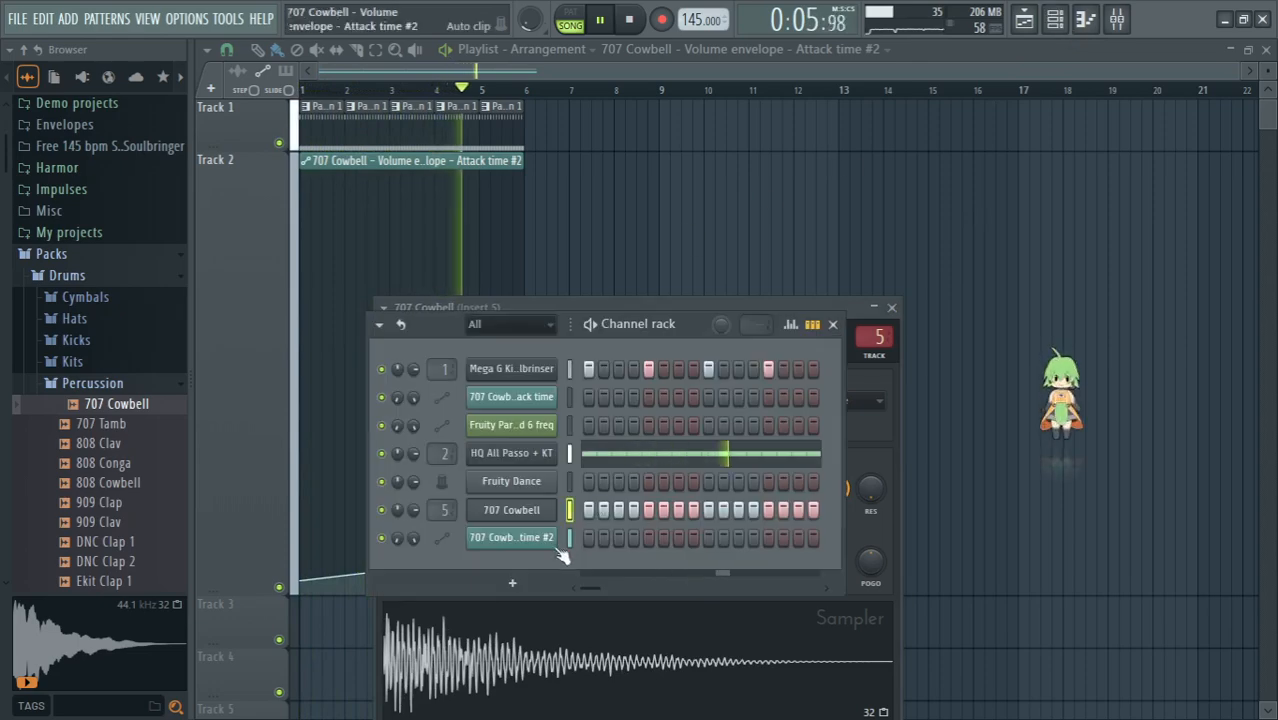
pyautogui.rightClick(530, 510)
pyautogui.click(590, 428)
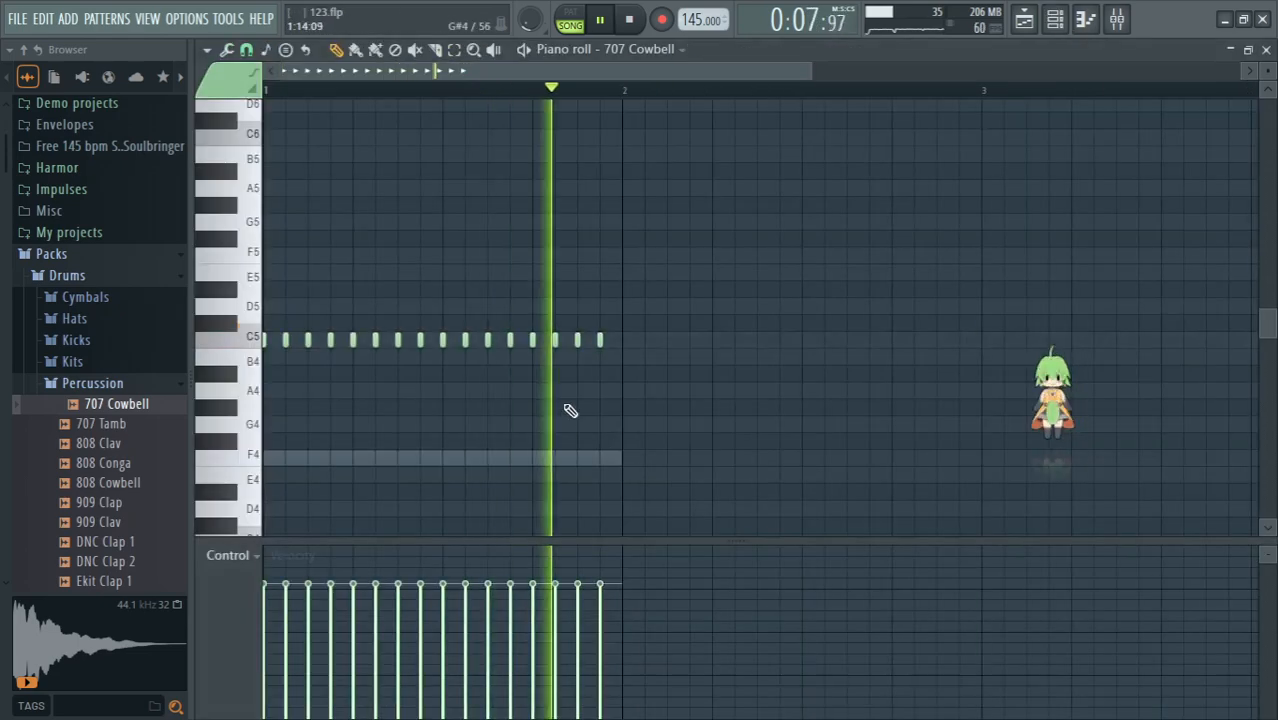
pyautogui.hotkey('ctrl', 'a')
pyautogui.moveTo(606, 340); pyautogui.dragTo(606, 366)
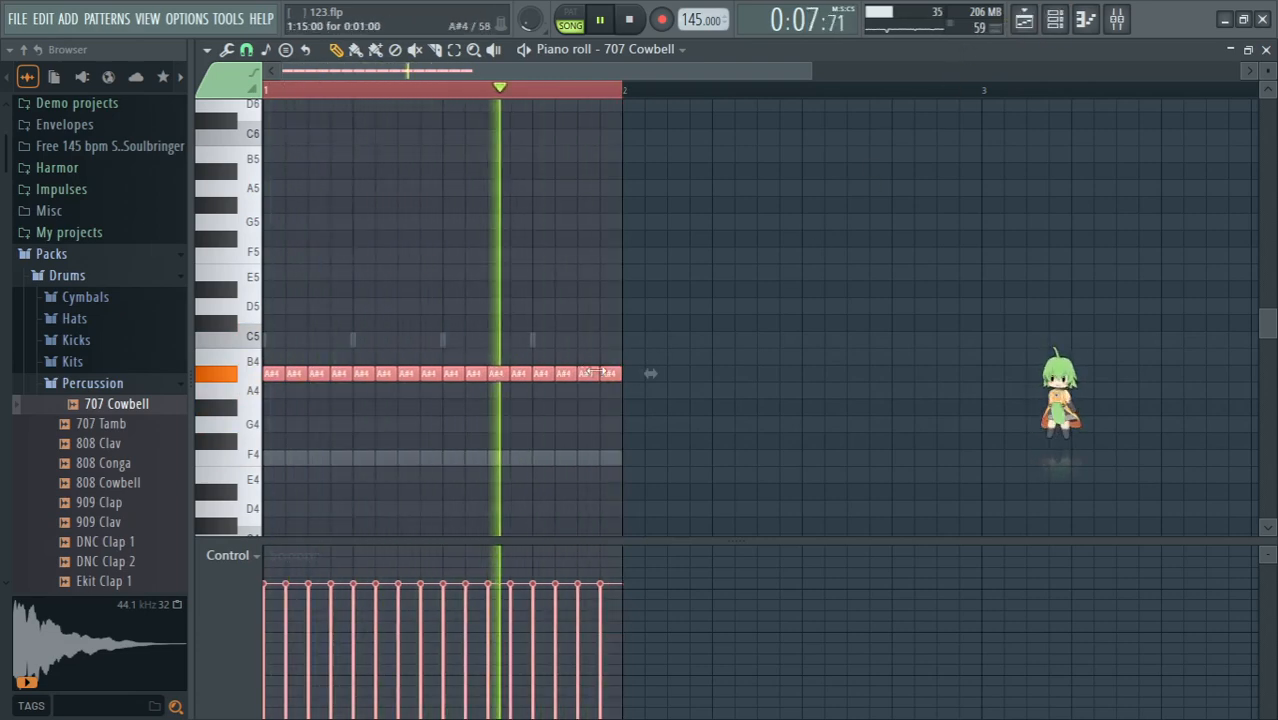
pyautogui.press('F6')
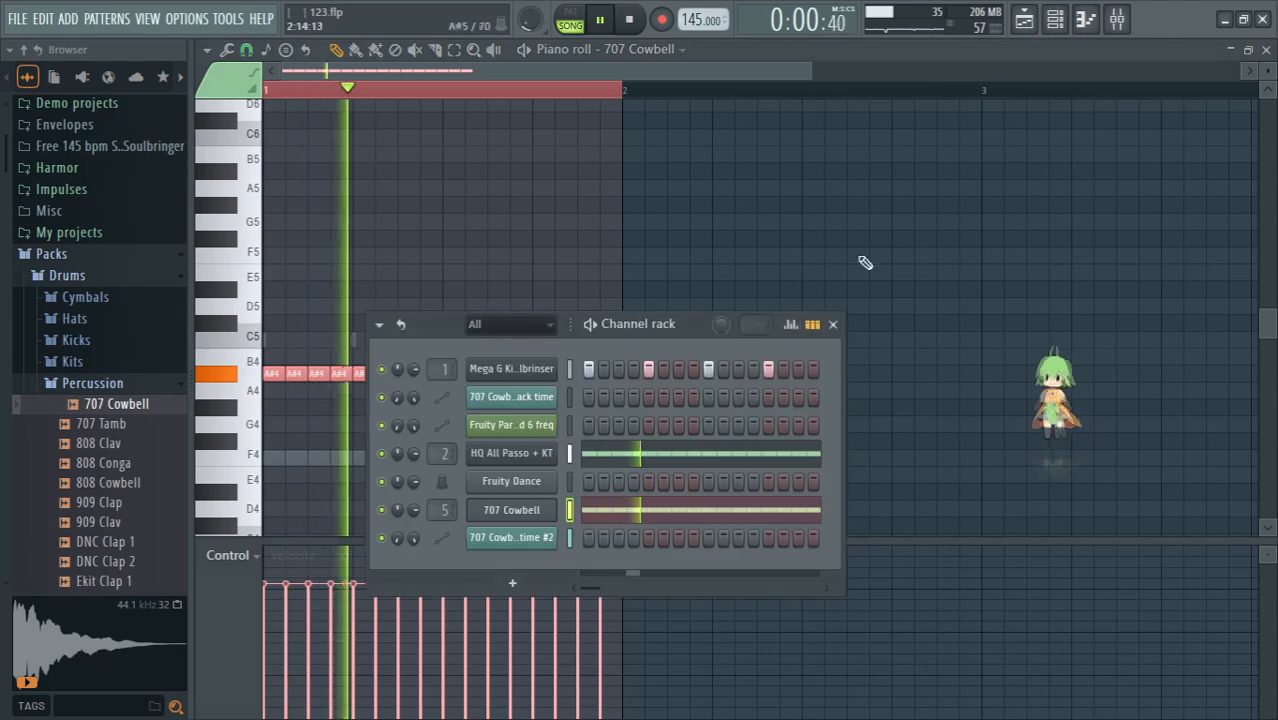
pyautogui.click(515, 509)
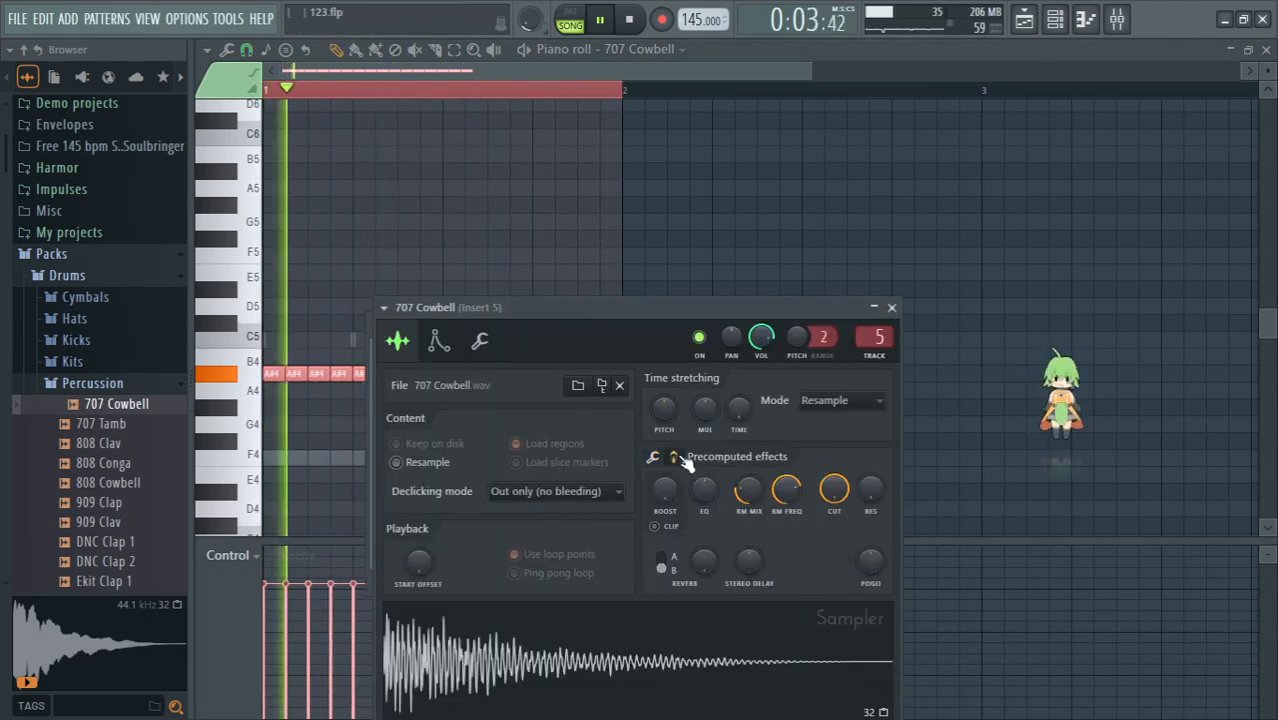
pyautogui.moveTo(748, 490)
pyautogui.mouseDown()
pyautogui.moveTo(748, 470)
pyautogui.moveTo(750, 497)
pyautogui.moveTo(773, 500)
pyautogui.moveTo(773, 487)
pyautogui.mouseUp()
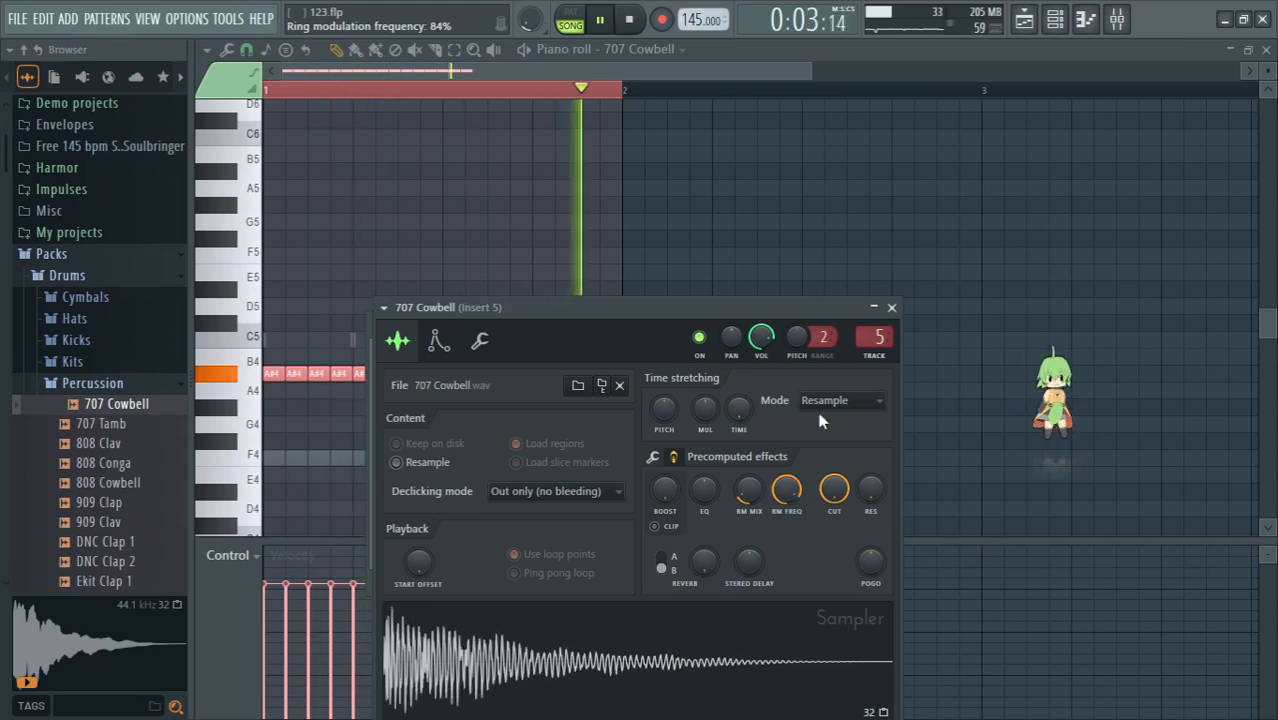
# Step: Add Fruity Parametric EQ 2 to the third effect slot of mixer track Insert 5 and restart playback
pyautogui.click(1117, 19)
pyautogui.press('space')
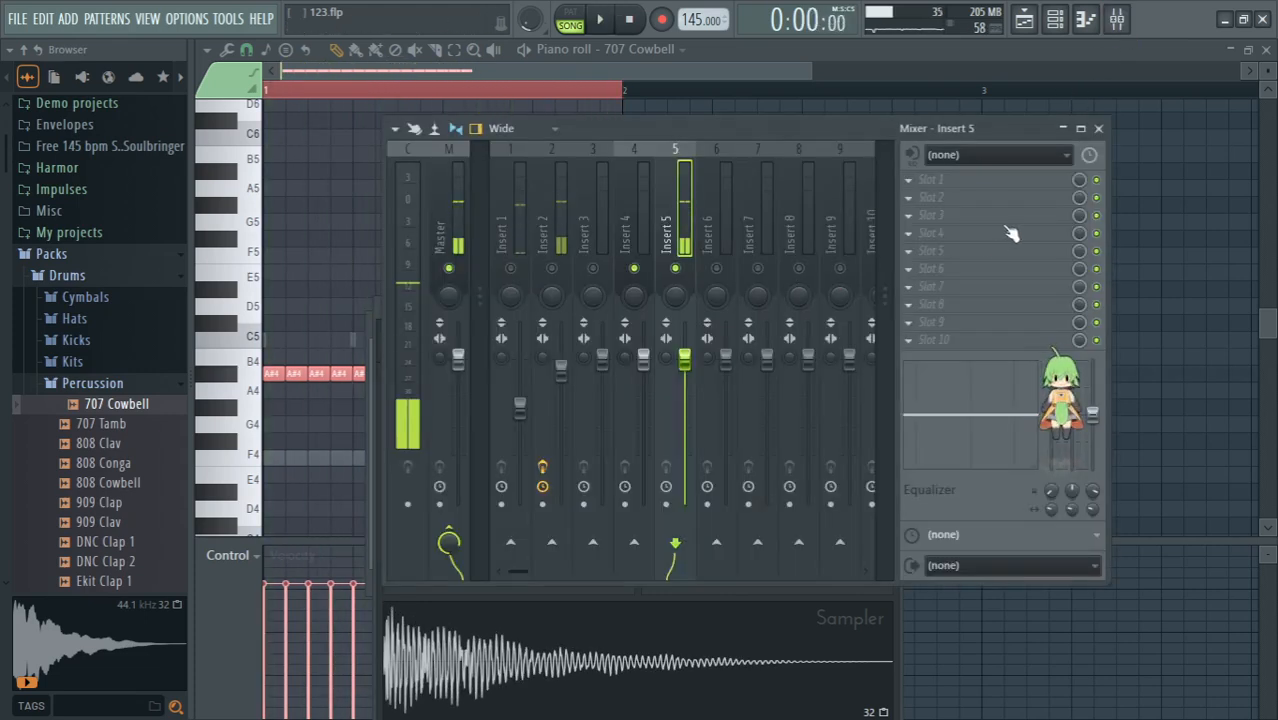
pyautogui.click(935, 232)
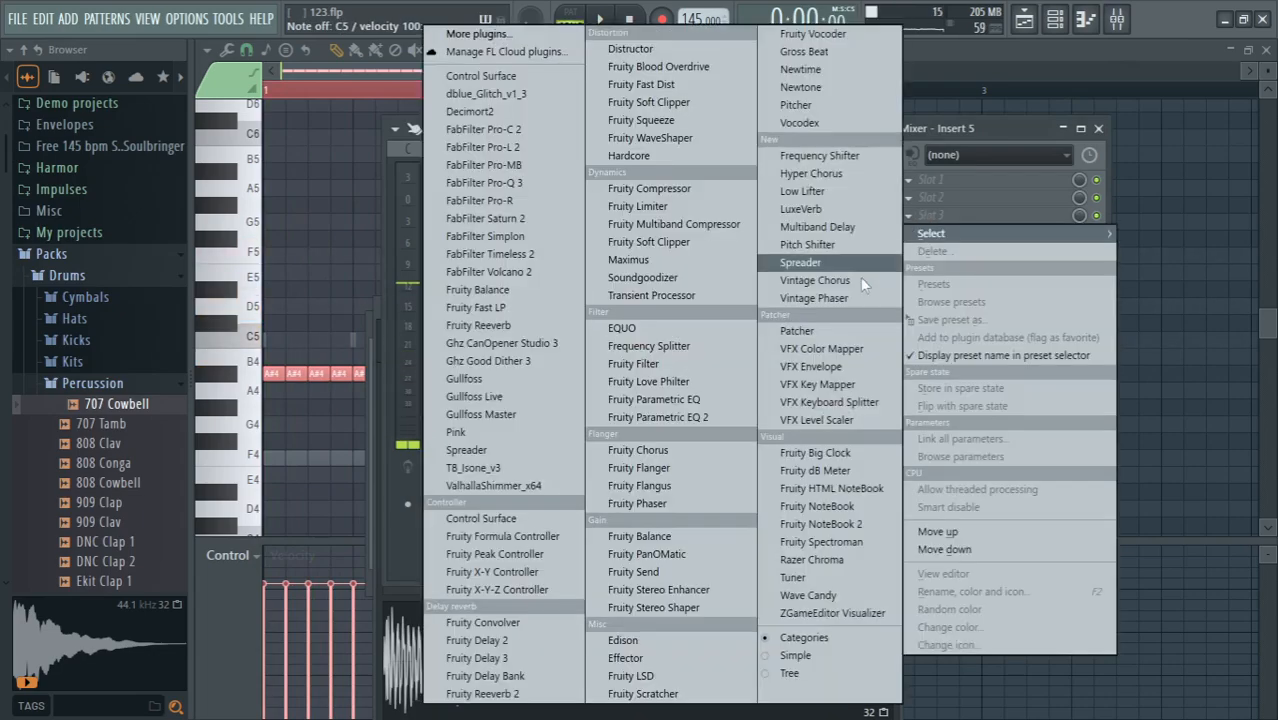
pyautogui.click(700, 416)
pyautogui.press('space')
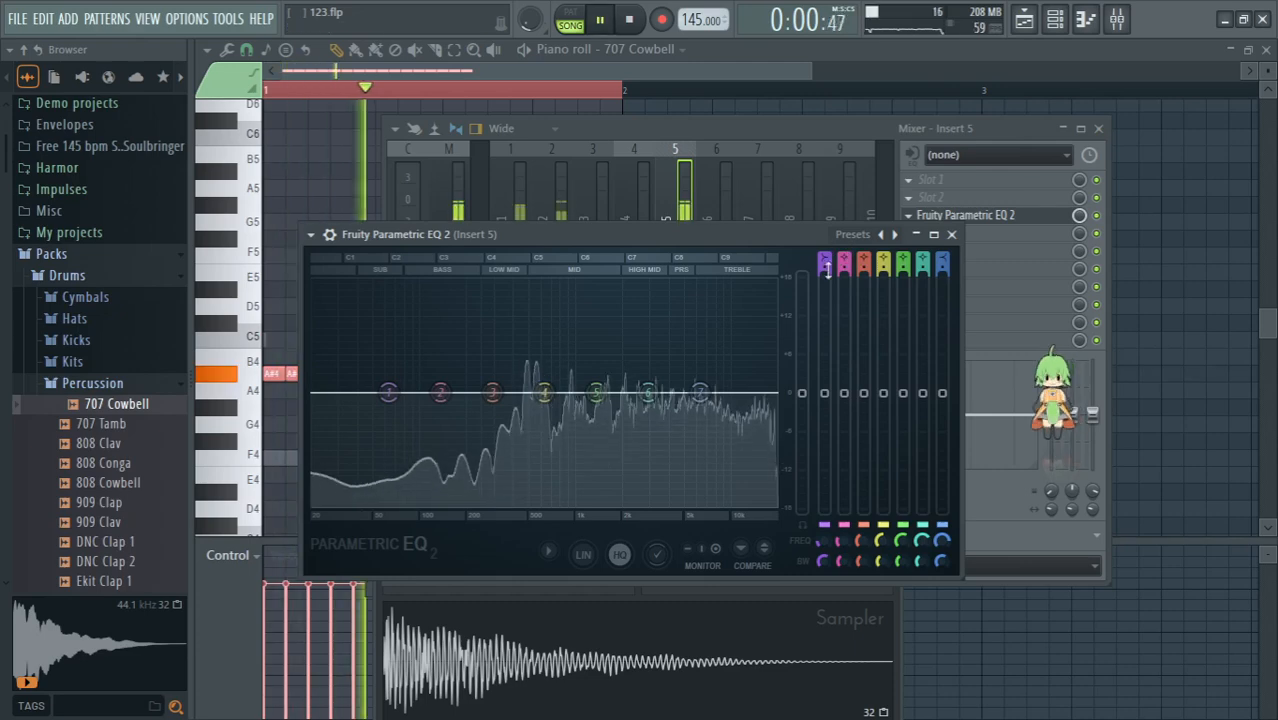
# Step: Make EQ band 1 a high-pass filter with a raised cutoff, and boost band 5 by 15.2 dB at 931 Hz
pyautogui.moveTo(826, 270); pyautogui.dragTo(824, 250)
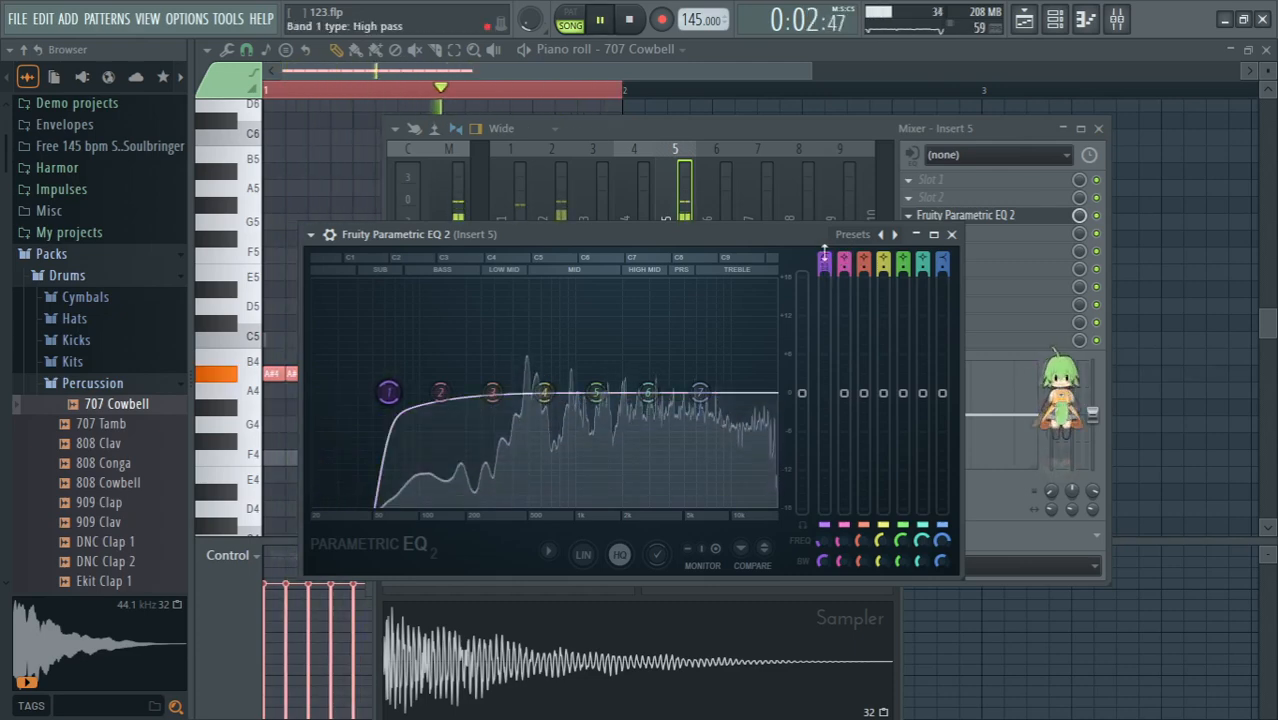
pyautogui.moveTo(388, 392); pyautogui.dragTo(460, 392)
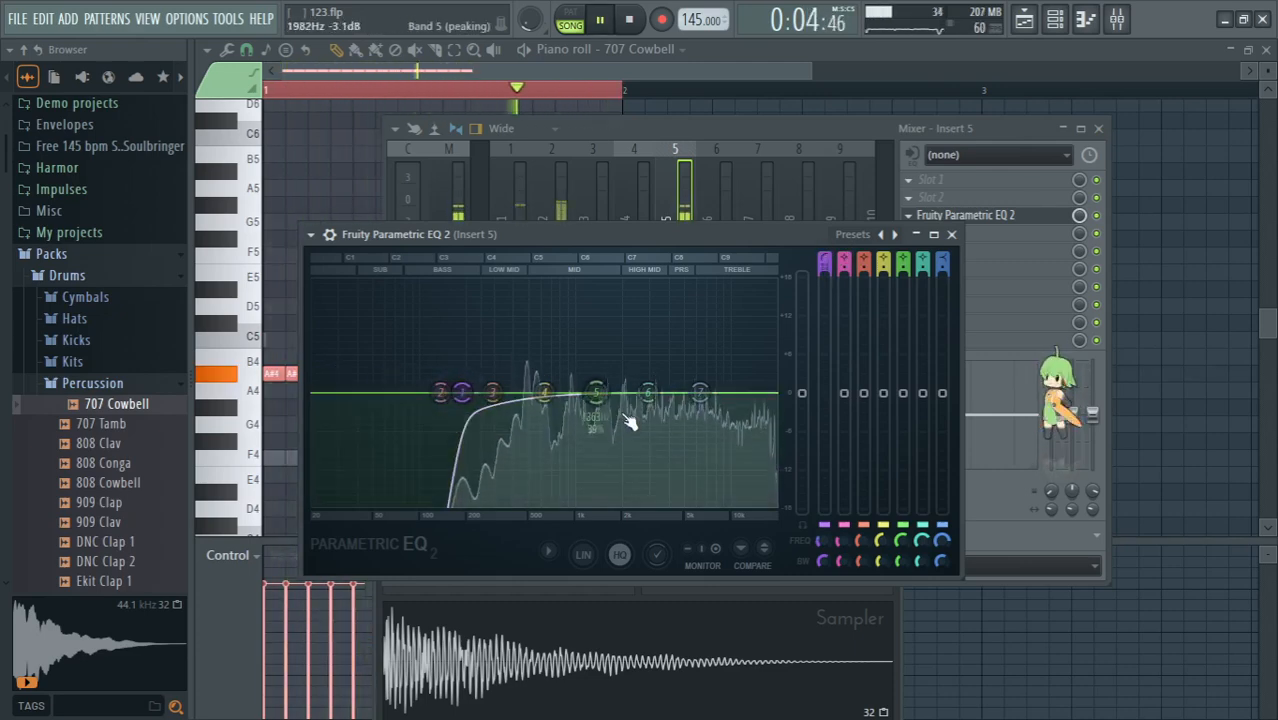
pyautogui.moveTo(596, 392); pyautogui.dragTo(570, 296)
pyautogui.press('space')
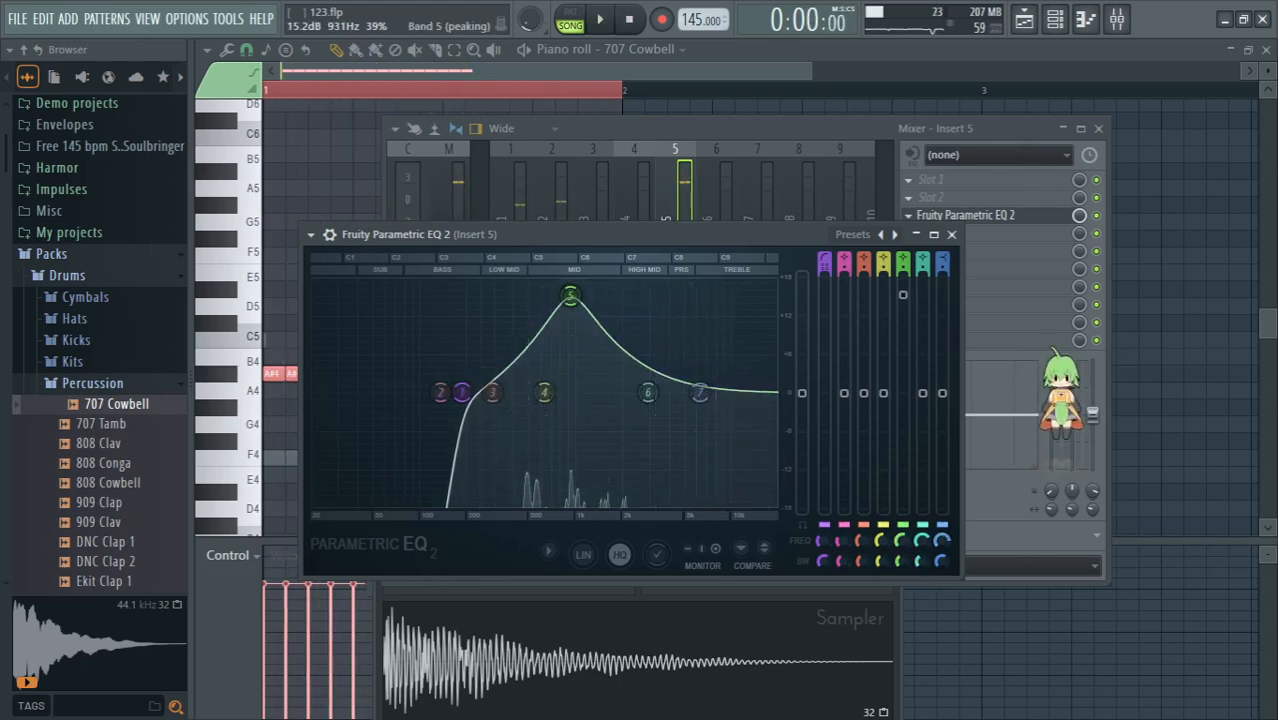
# Step: Move the band 5 boost up to about 5 kHz and create an automation clip for the band's frequency
pyautogui.rightClick(903, 383)
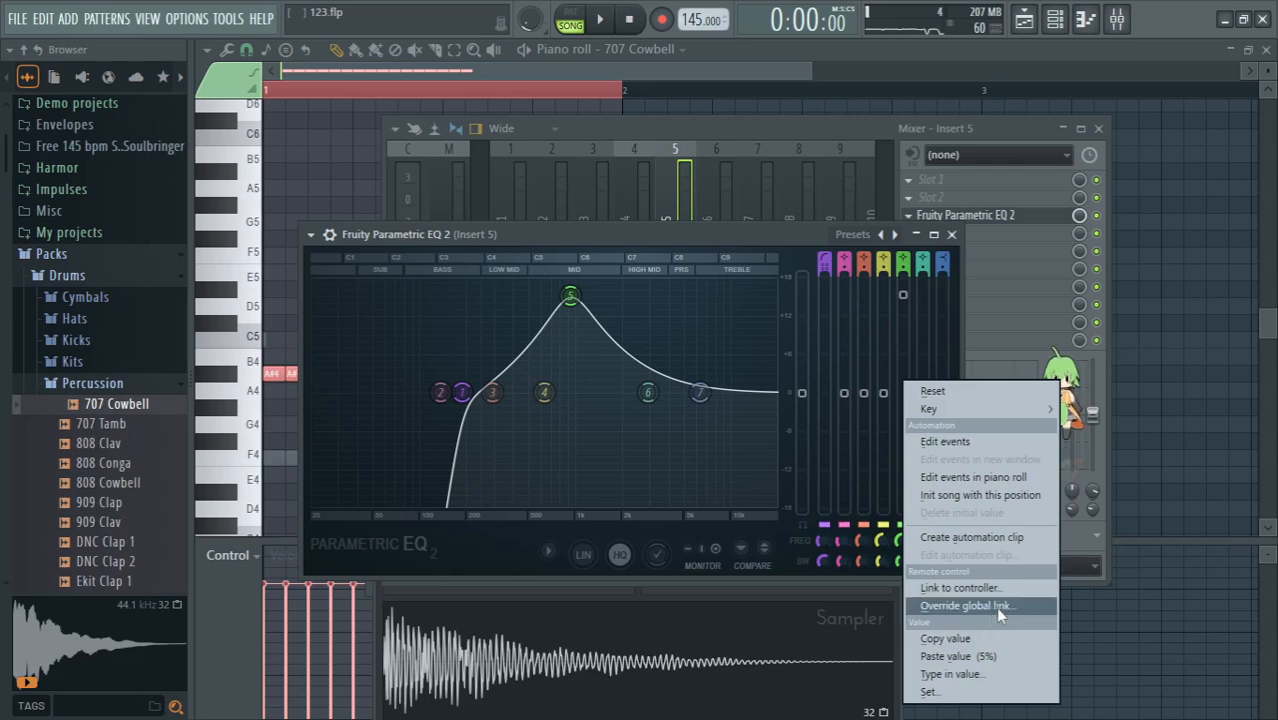
pyautogui.click(997, 538)
pyautogui.press('space')
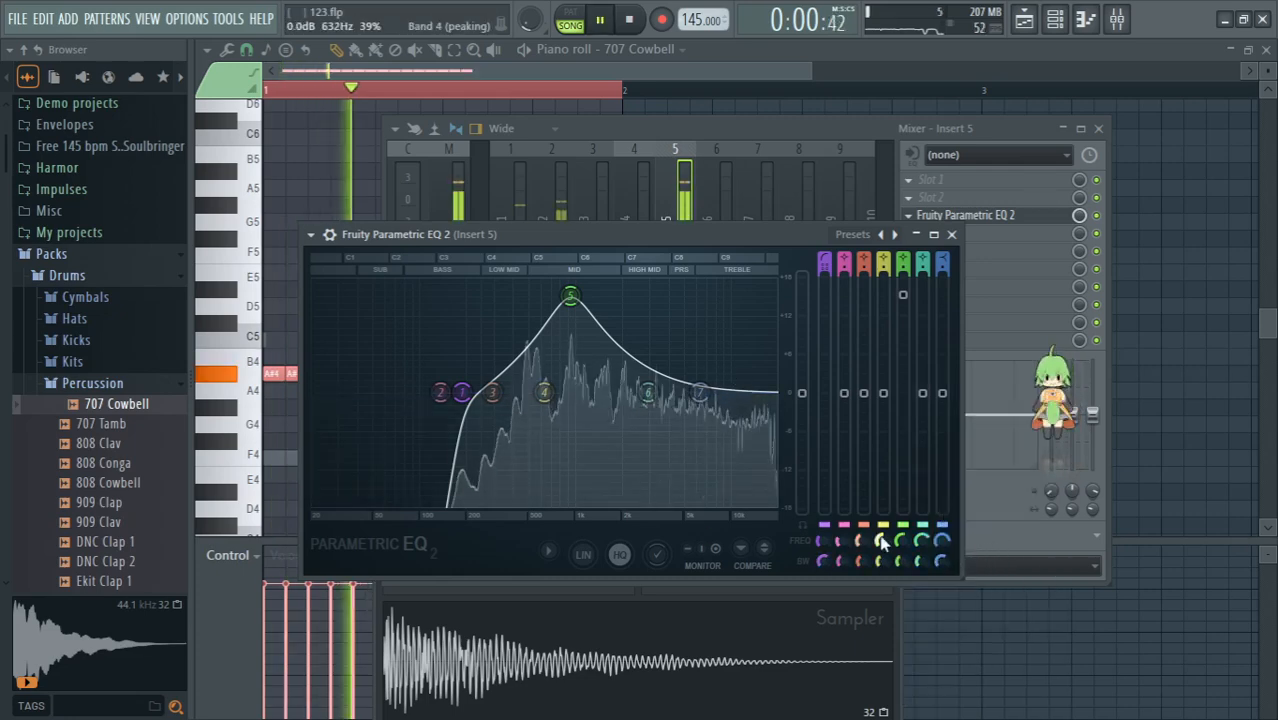
pyautogui.moveTo(903, 548); pyautogui.dragTo(903, 520)
pyautogui.press('space')
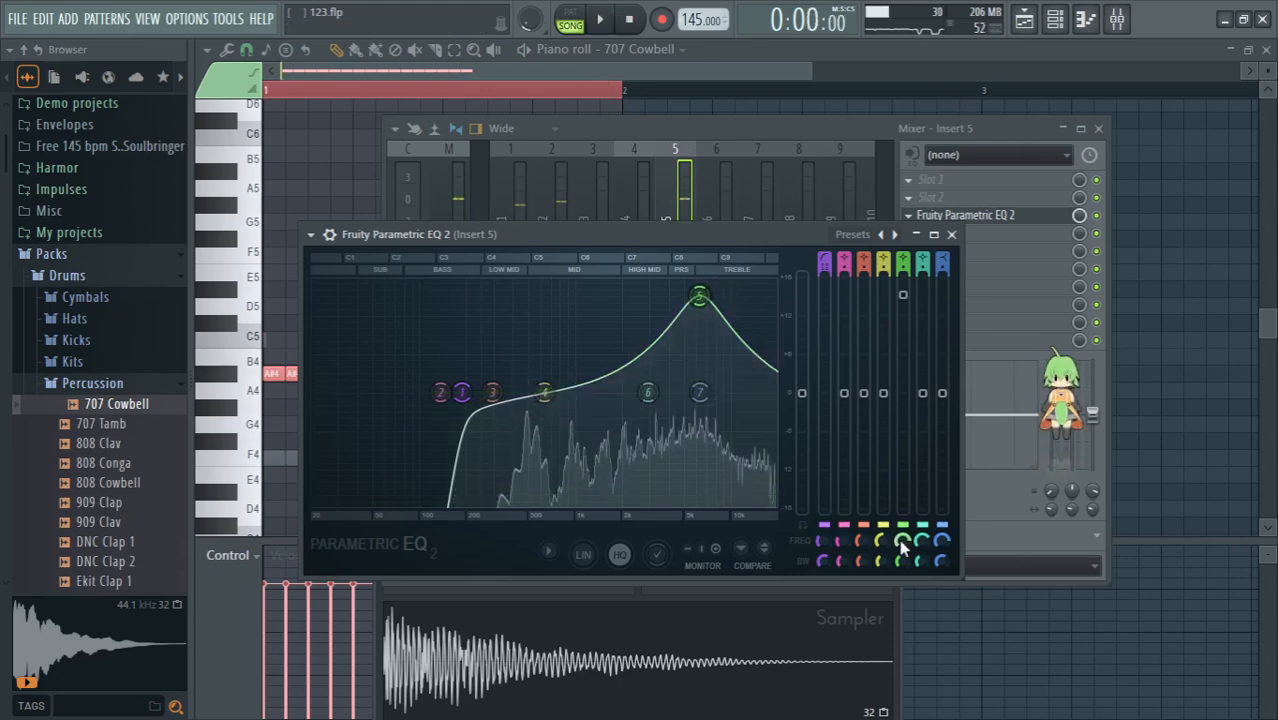
pyautogui.rightClick(900, 541)
pyautogui.click(969, 638)
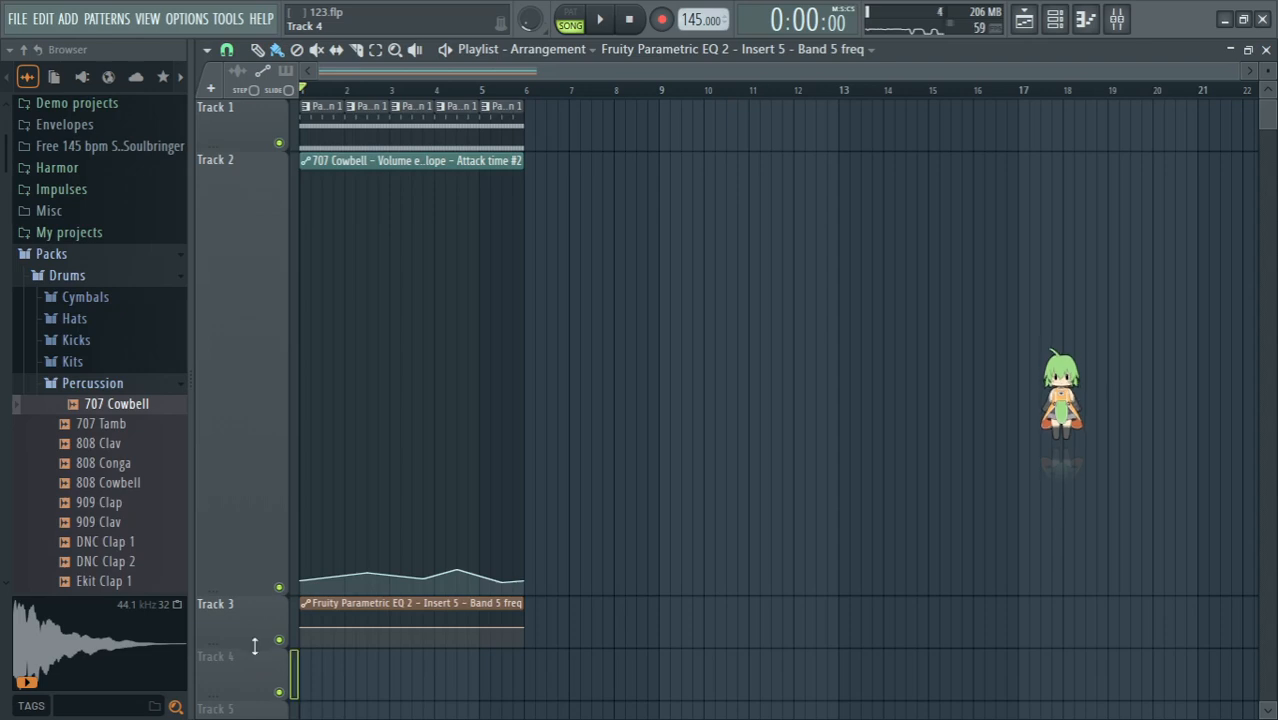
# Step: Enlarge Track 3, shape the band 5 frequency automation with added points peaking in bars 2, 4 and 5, and play the arrangement
pyautogui.moveTo(254, 647); pyautogui.dragTo(255, 712)
pyautogui.rightClick(363, 645)
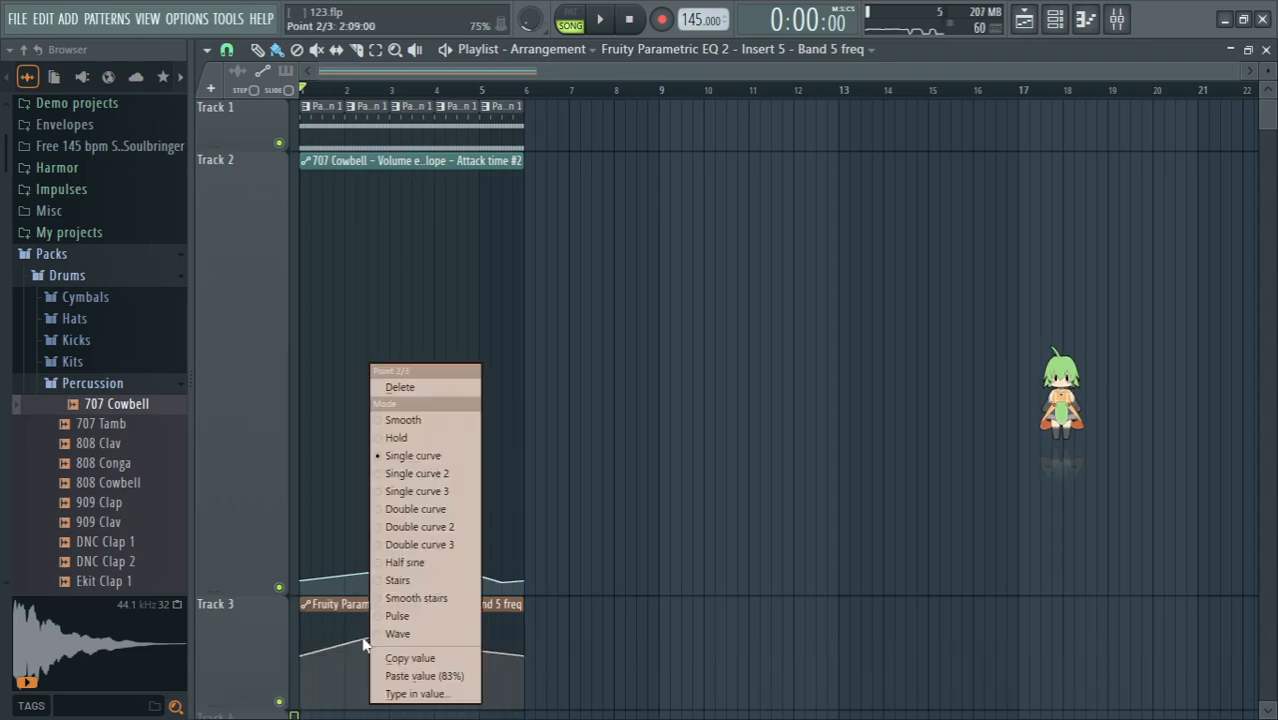
pyautogui.click(424, 676)
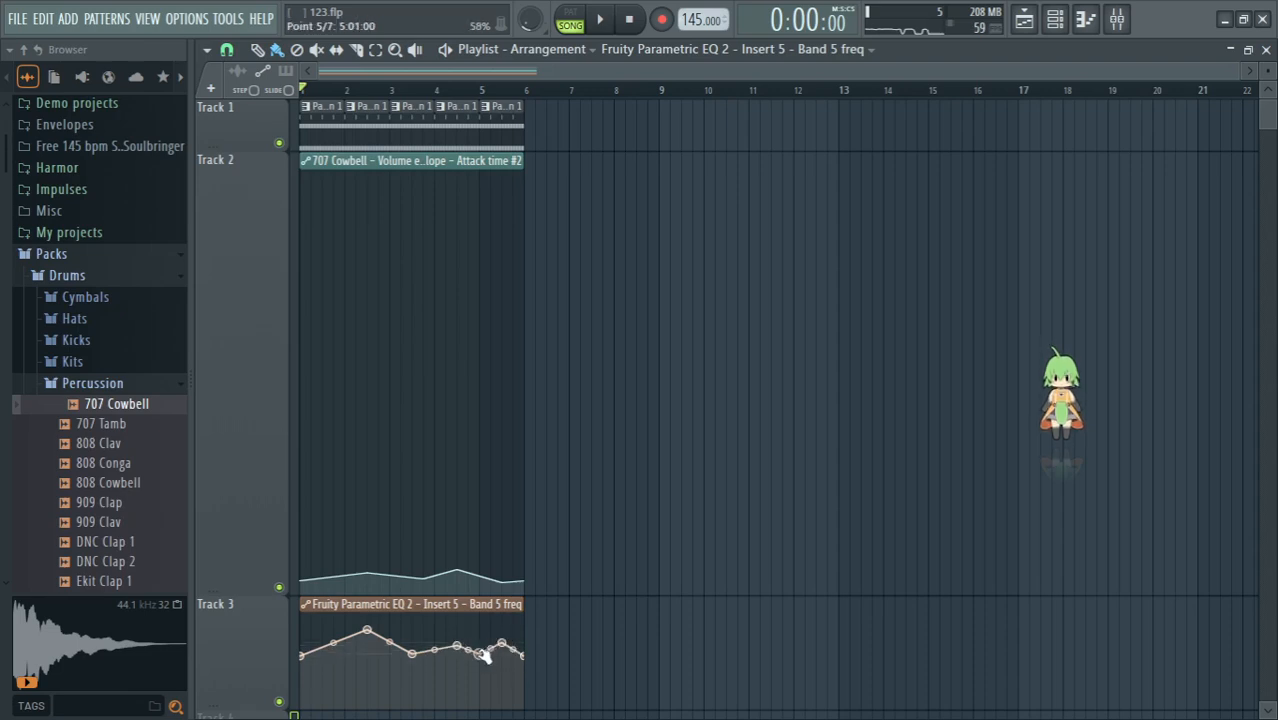
pyautogui.press('space')
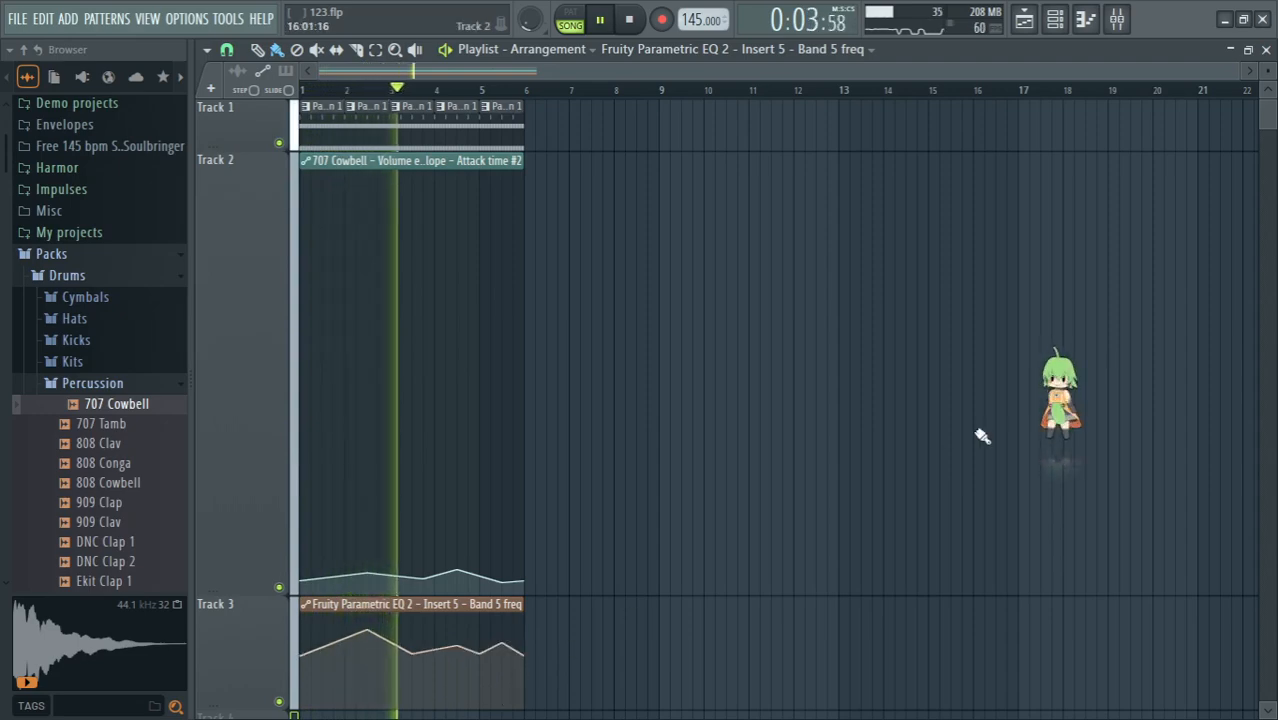
# Step: Send Insert 5 to Insert 6 in the mixer and add Fruity Delay 3 to Insert 6's third effect slot
pyautogui.press('F9')
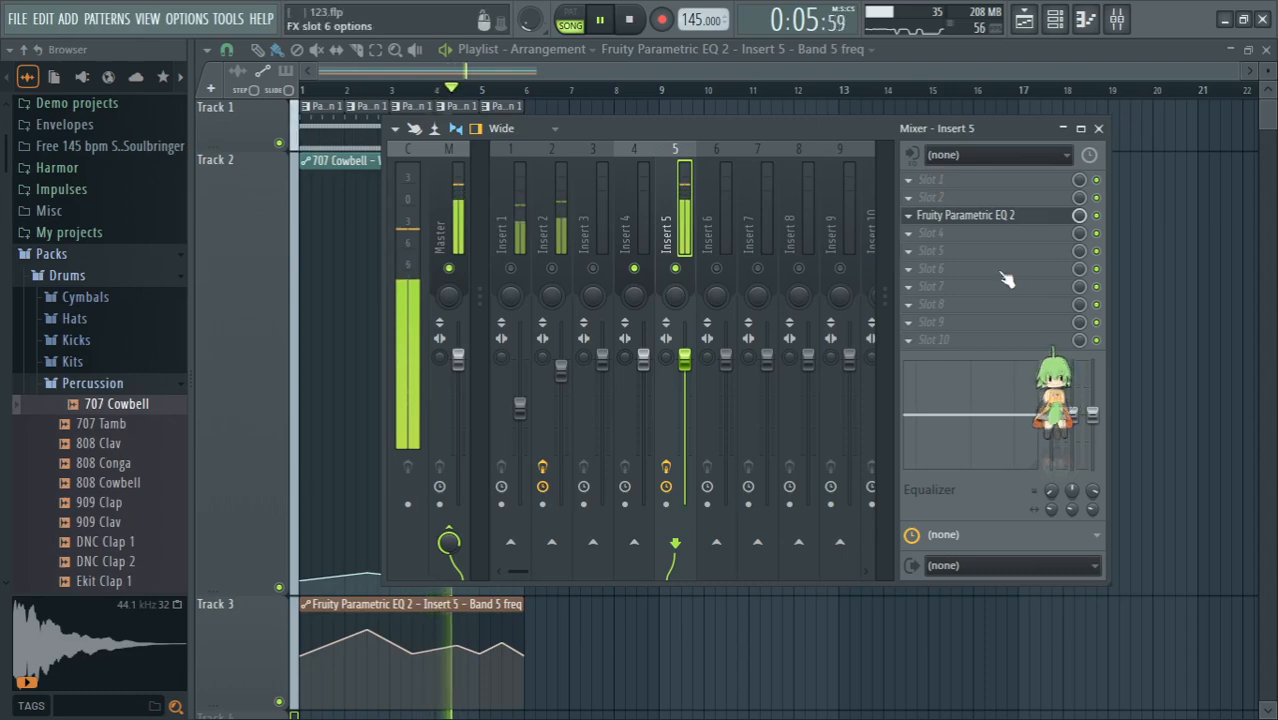
pyautogui.press('space')
pyautogui.click(716, 542)
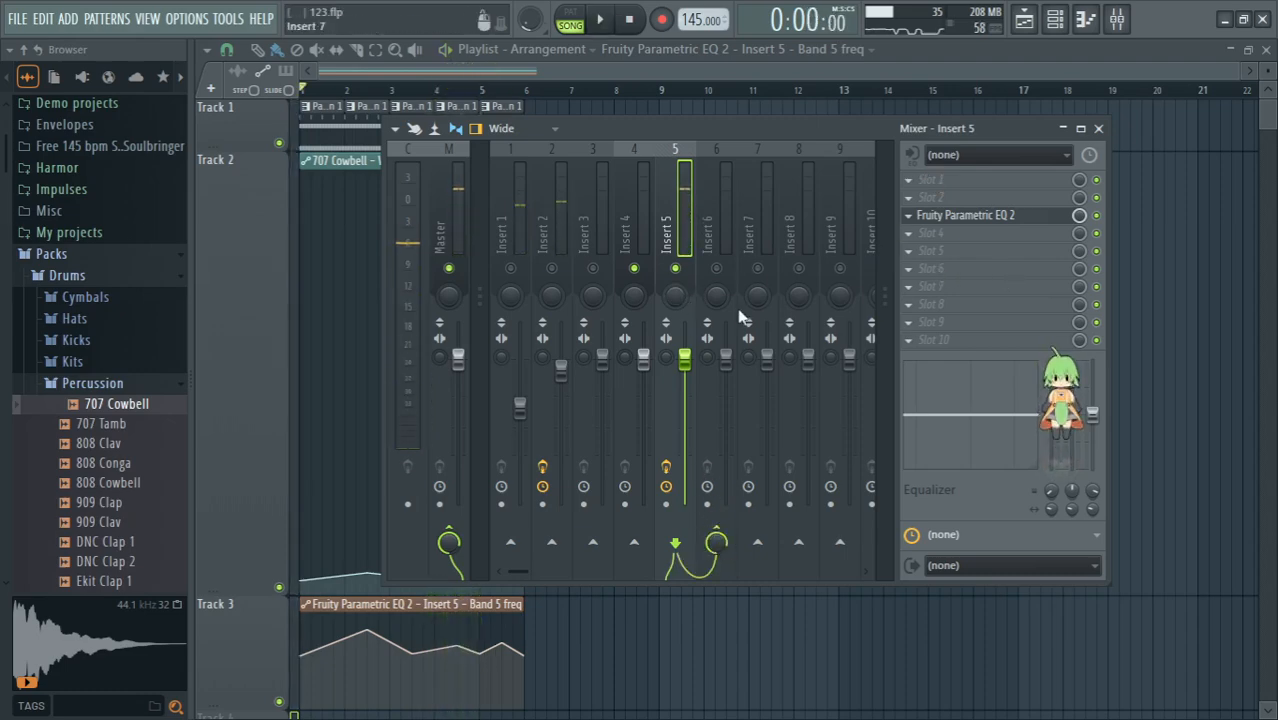
pyautogui.click(716, 250)
pyautogui.click(935, 216)
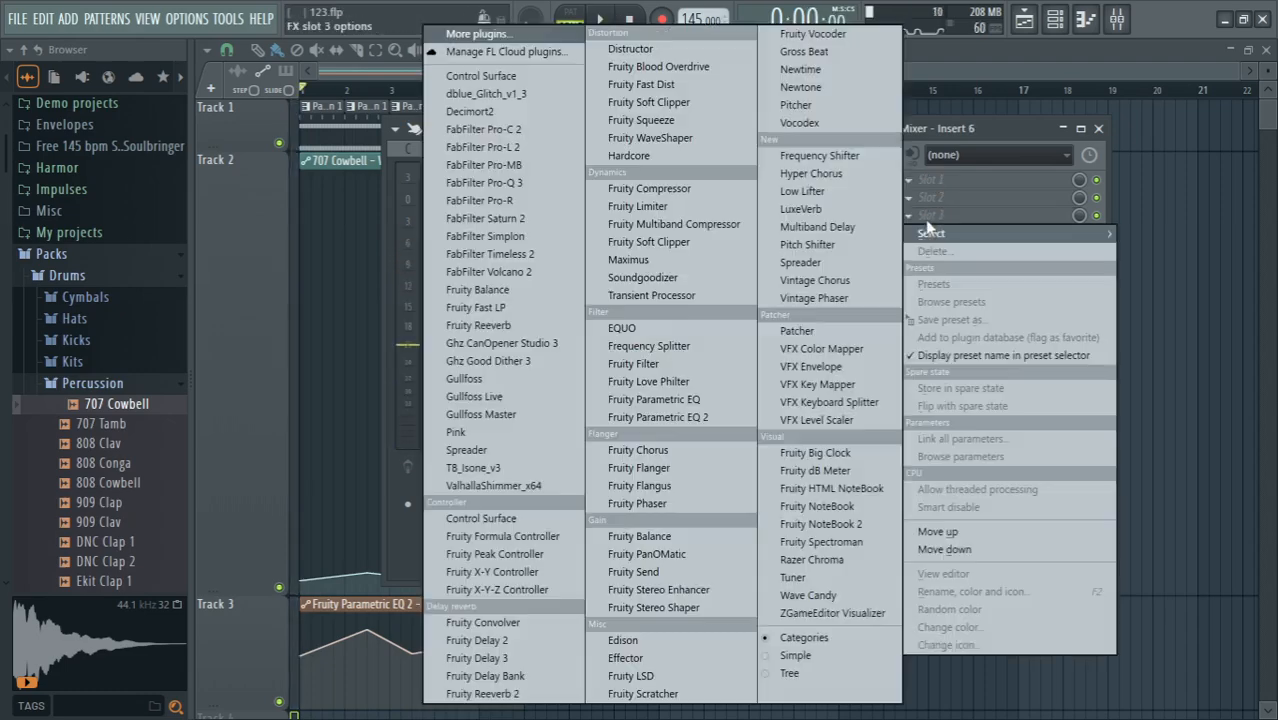
pyautogui.click(550, 657)
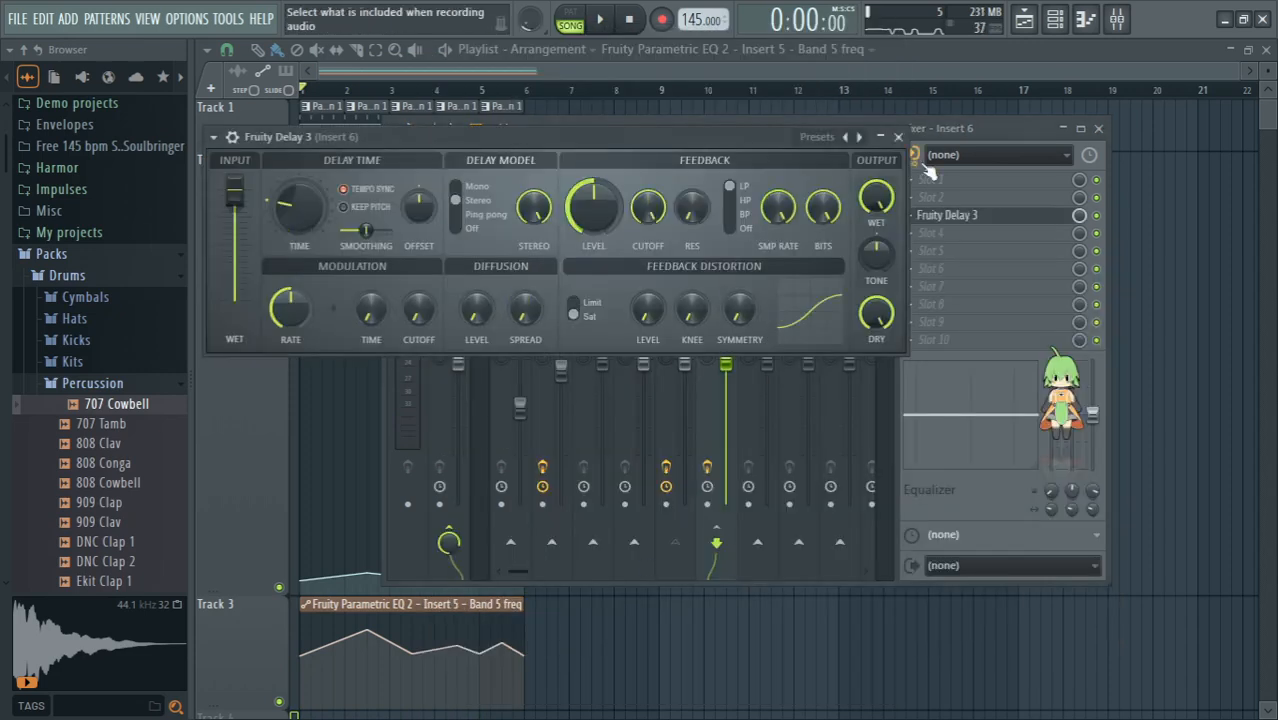
pyautogui.click(898, 137)
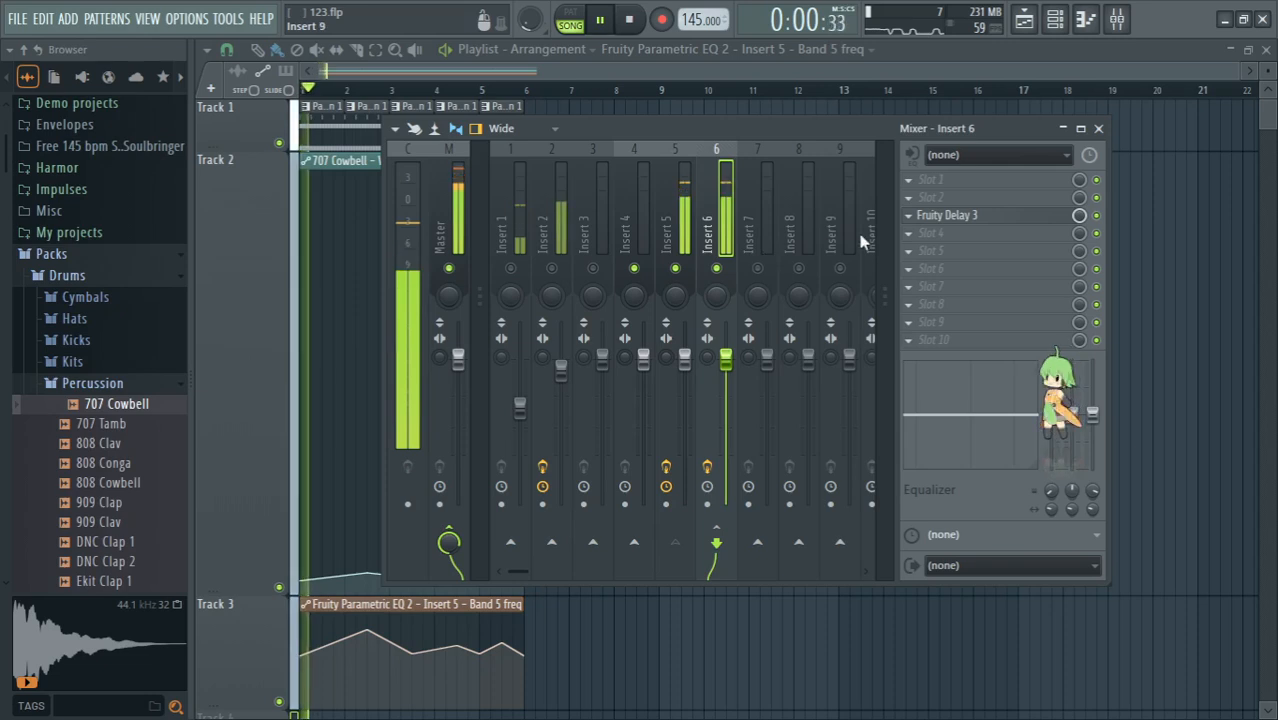
# Step: Turn Fruity Delay 3's dry level fully down, show all channels in the channel rack and open the 707 Cowbell's settings
pyautogui.click(1001, 222)
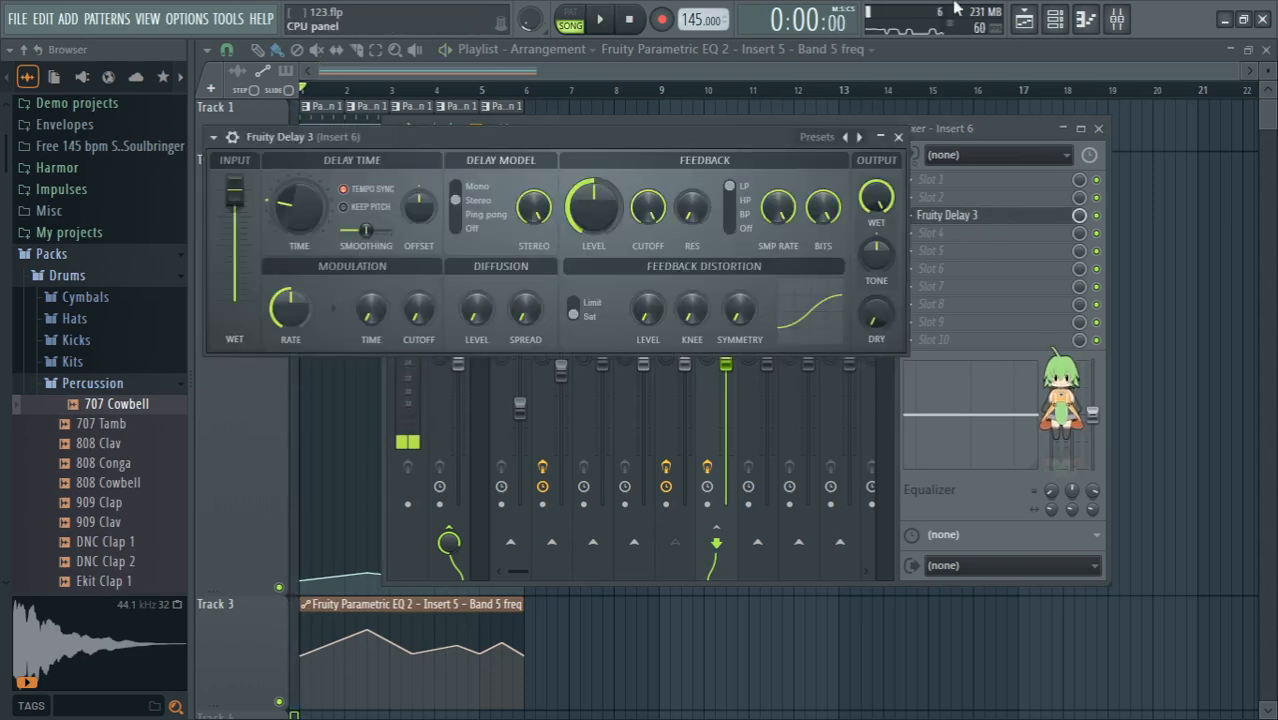
pyautogui.click(1058, 19)
pyautogui.click(520, 326)
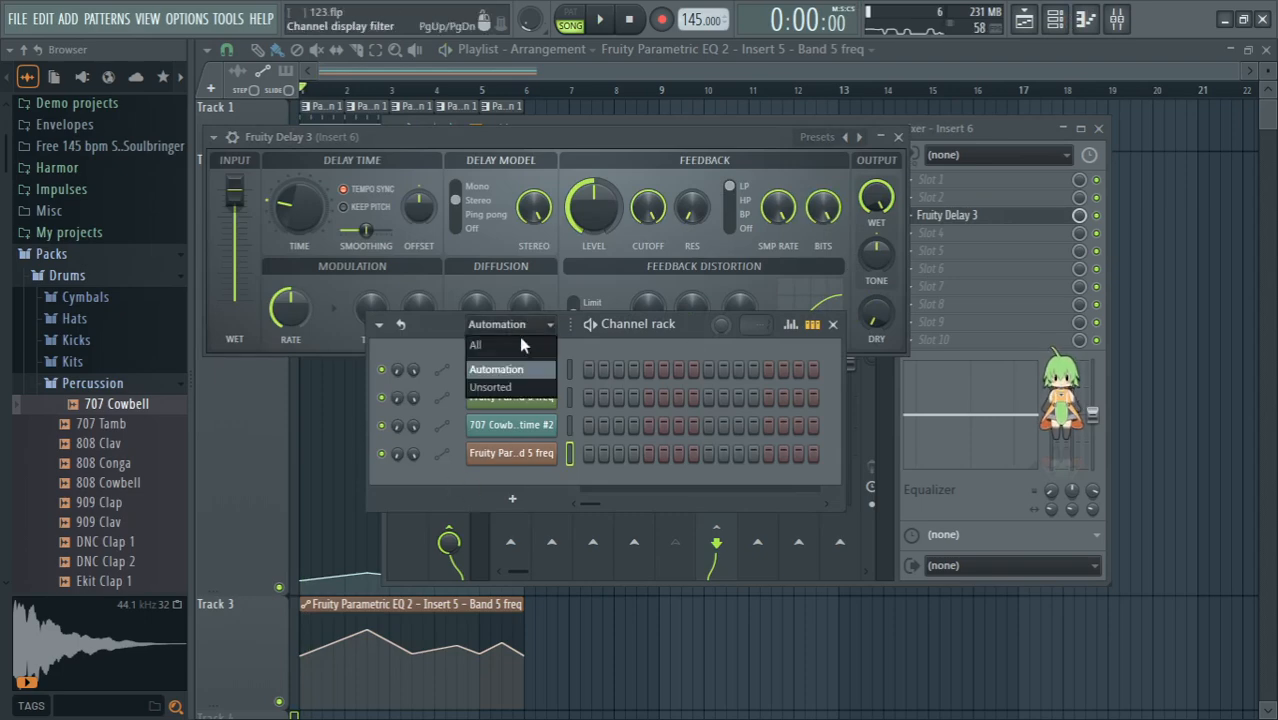
pyautogui.click(495, 346)
pyautogui.click(511, 512)
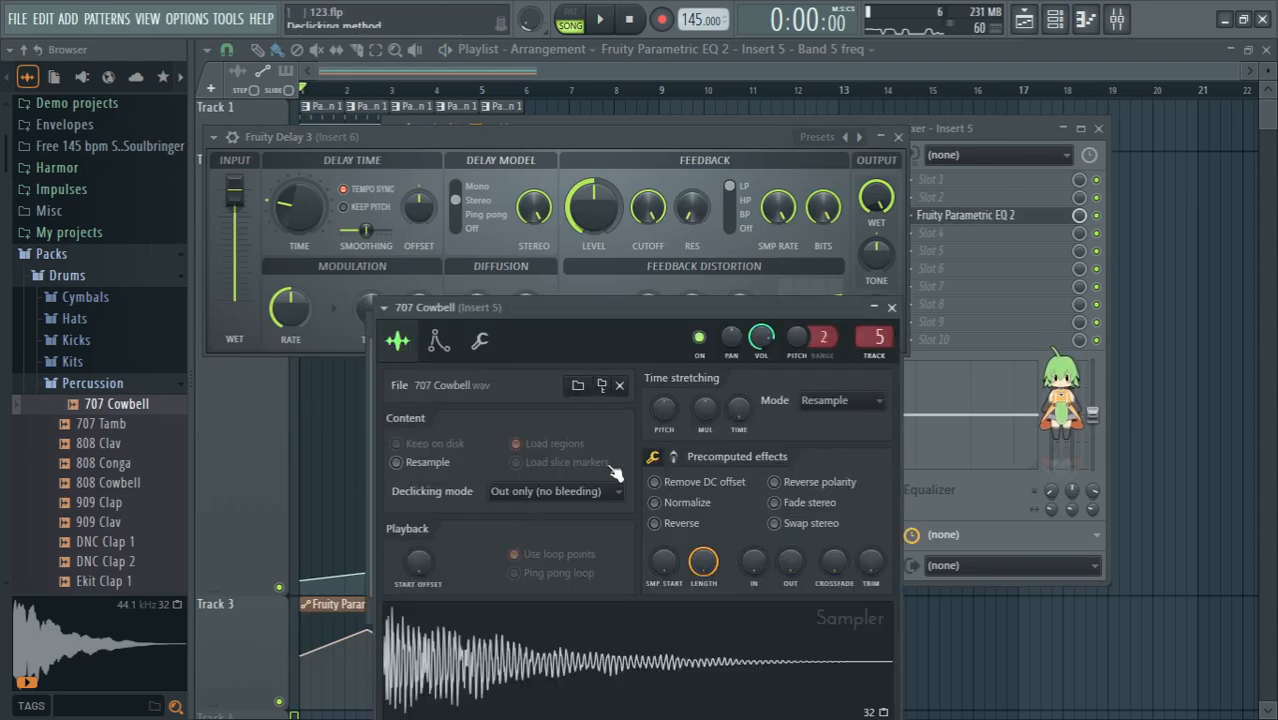
# Step: Set Fruity Delay 3 to the Ping pong model, raise the diffusion level and spread, and set the feedback resonance to 30.5%
pyautogui.moveTo(714, 135); pyautogui.dragTo(761, 140)
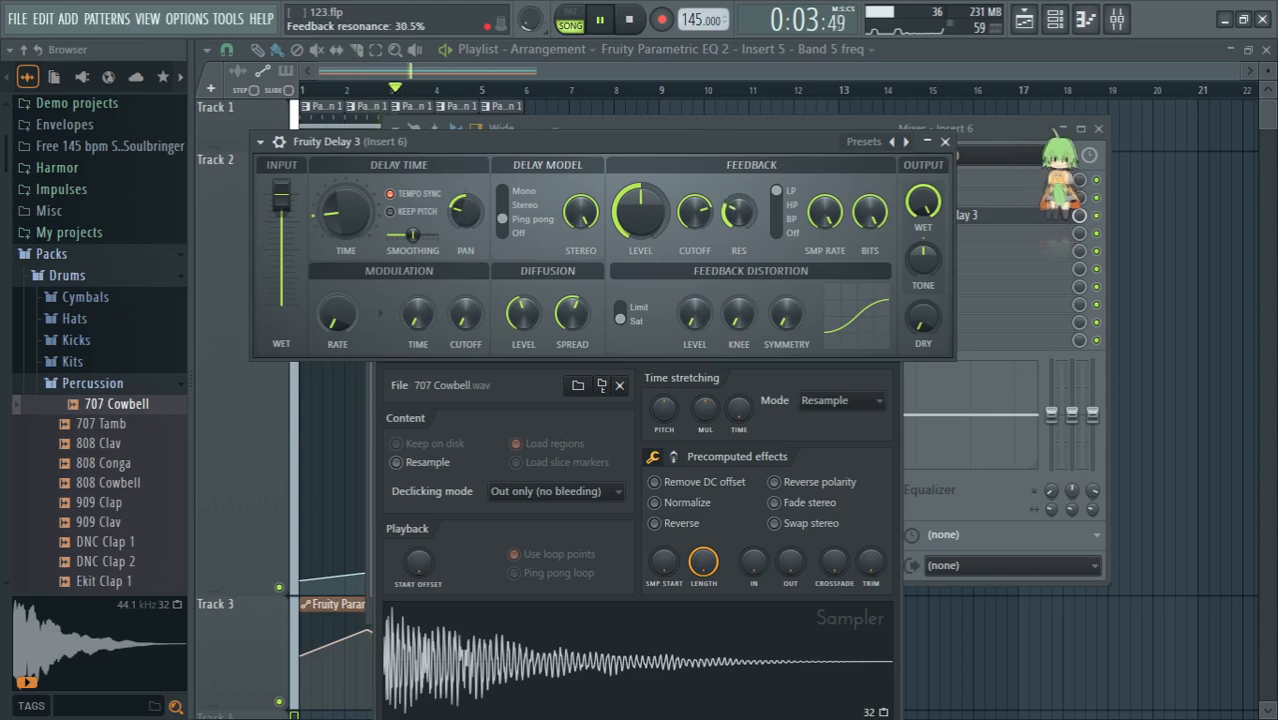
pyautogui.click(945, 142)
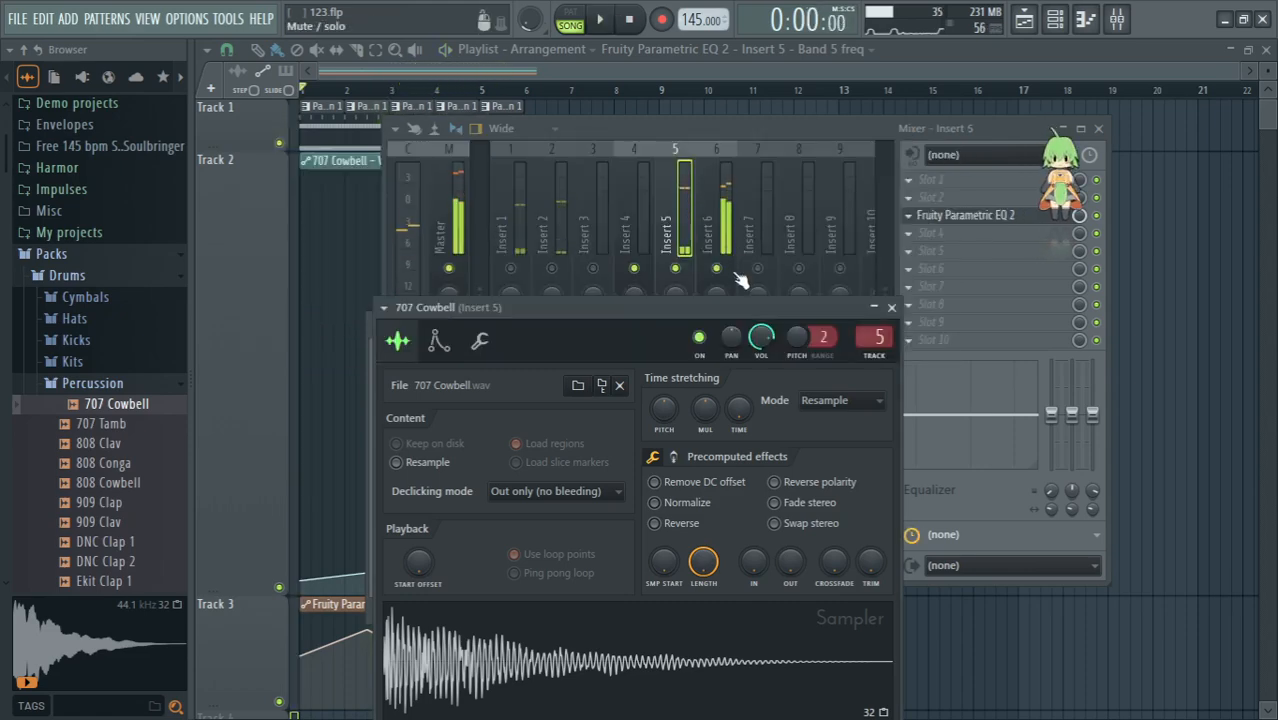
# Step: Balance the cowbell against its delay by lowering Insert 5's volume and setting Insert 6's volume to 78%
pyautogui.press('space')
pyautogui.moveTo(684, 357); pyautogui.dragTo(685, 416)
pyautogui.press('space')
pyautogui.moveTo(726, 359); pyautogui.dragTo(684, 427)
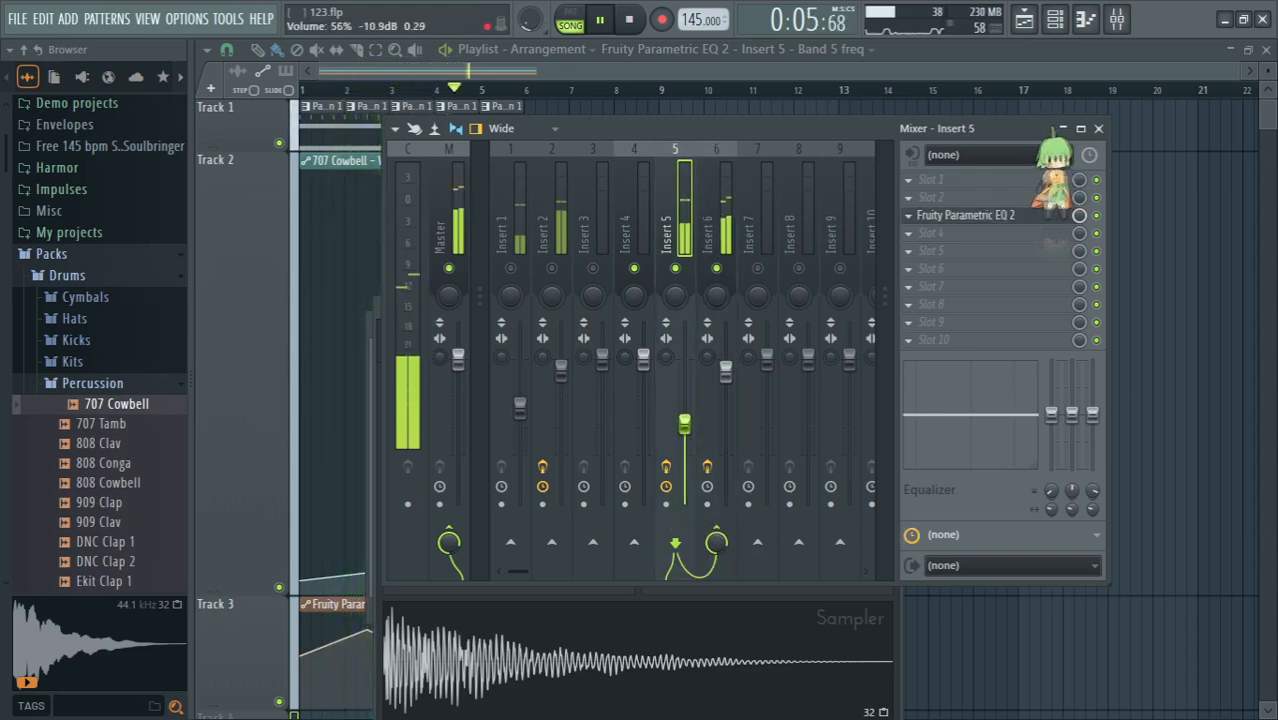
pyautogui.moveTo(728, 372); pyautogui.dragTo(728, 390)
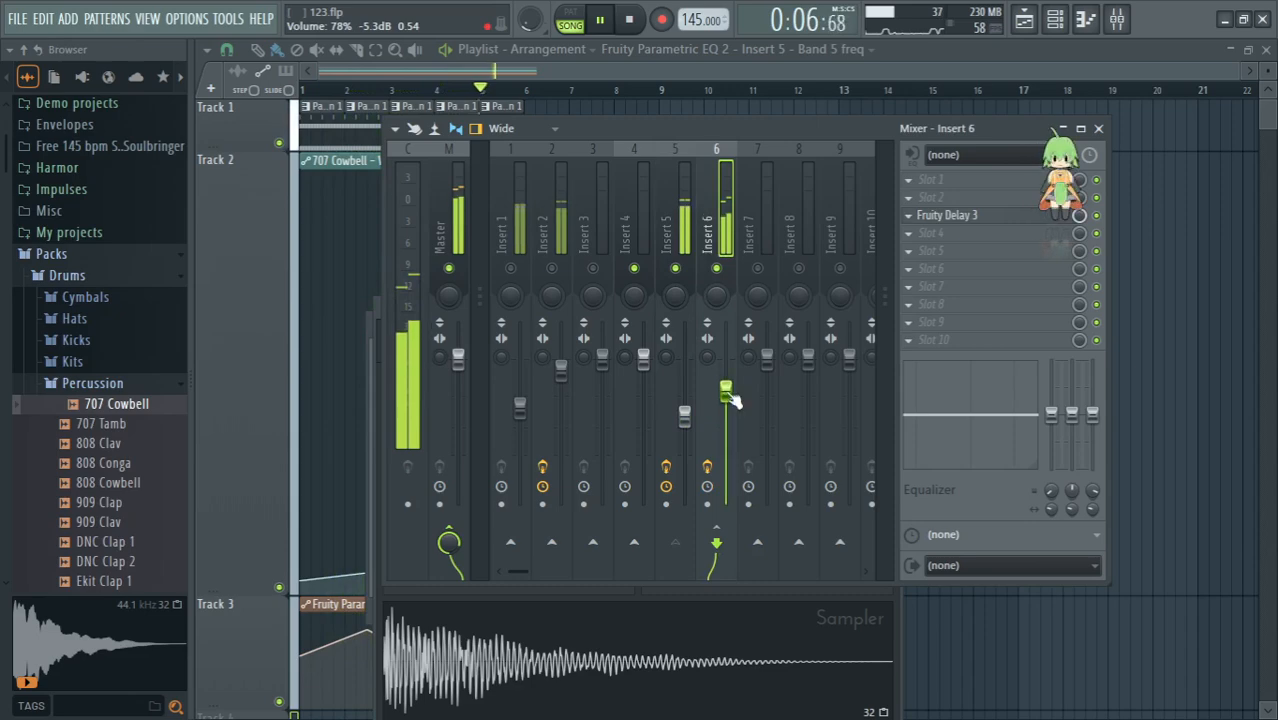
# Step: Add Fruity Parametric EQ 2 to Insert 6's fourth effect slot and boost band 5 slightly around 5 kHz
pyautogui.click(950, 251)
pyautogui.click(600, 424)
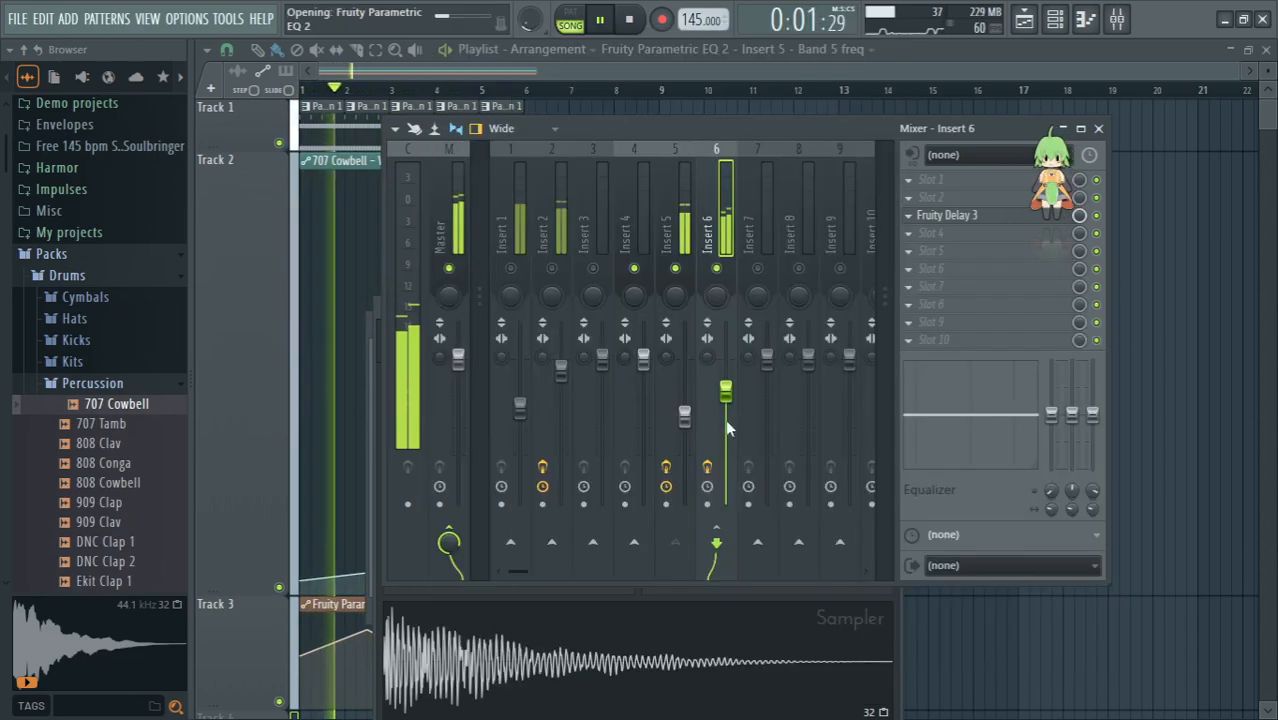
pyautogui.moveTo(523, 319); pyautogui.dragTo(614, 305)
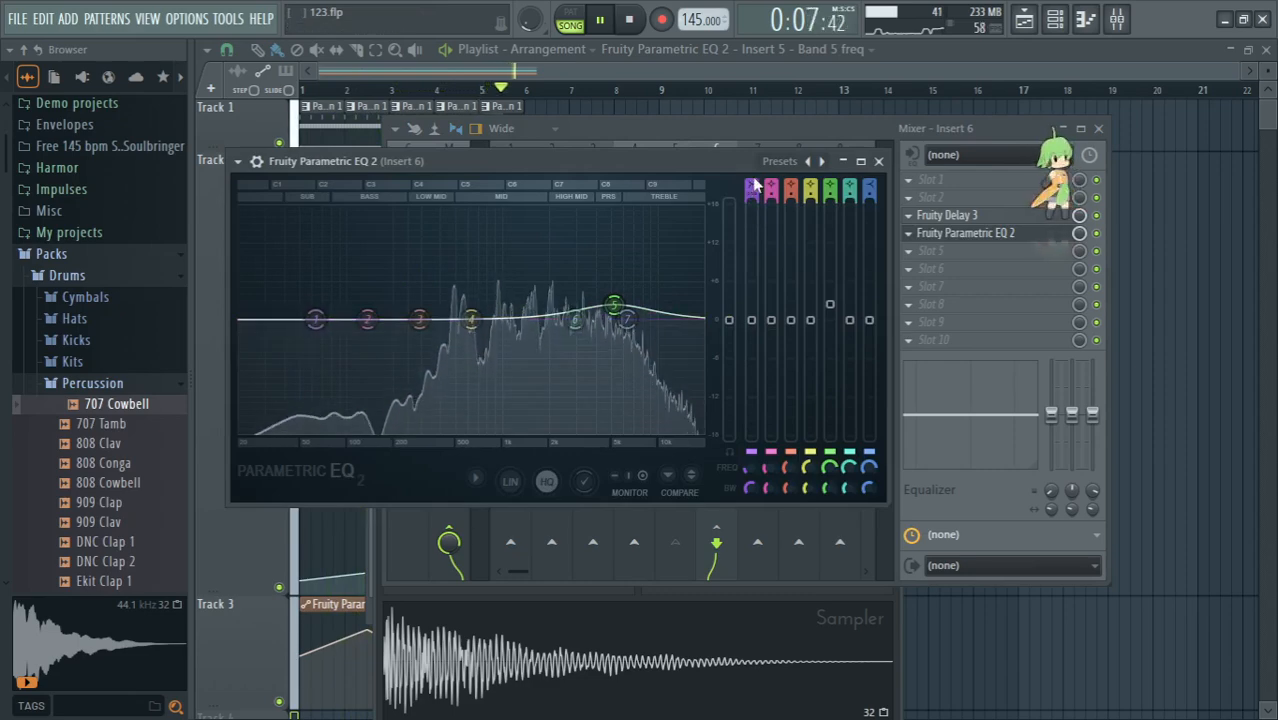
# Step: Change band 1 of Insert 6's Fruity Parametric EQ 2 to a high-pass filter that cuts the delay's low end
pyautogui.scroll(-2, 752, 188)
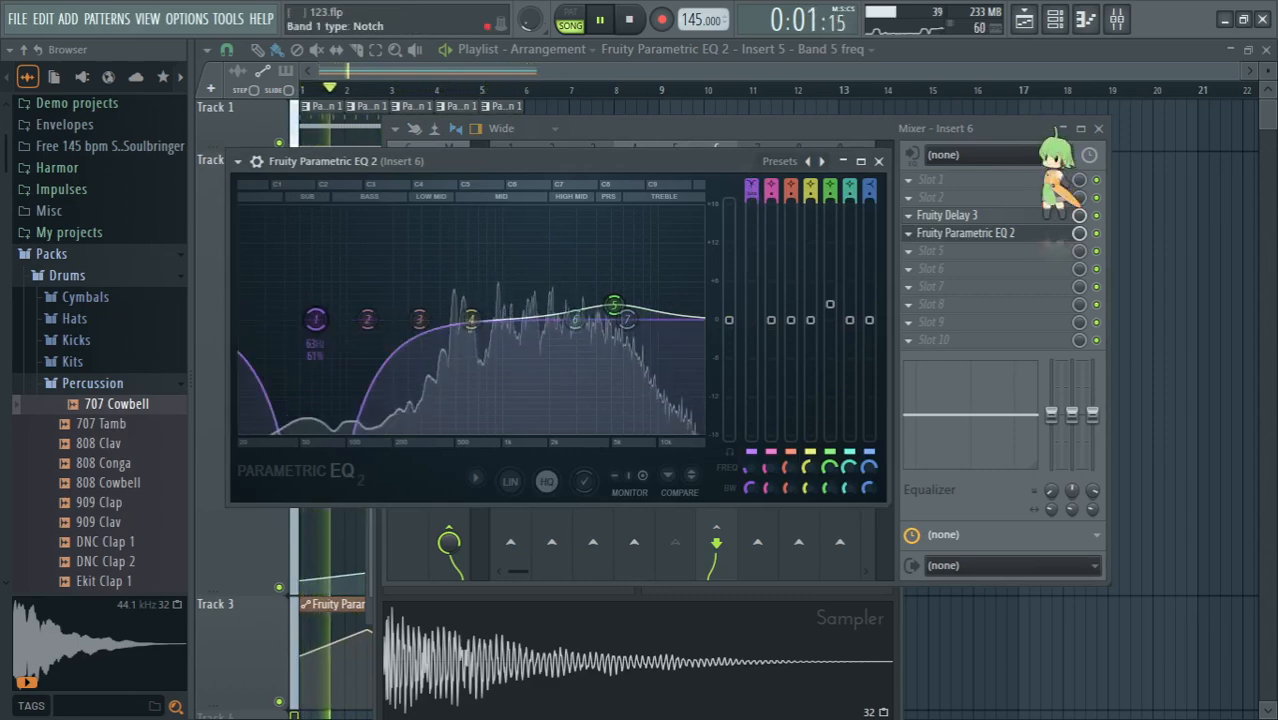
pyautogui.moveTo(315, 319); pyautogui.dragTo(385, 335)
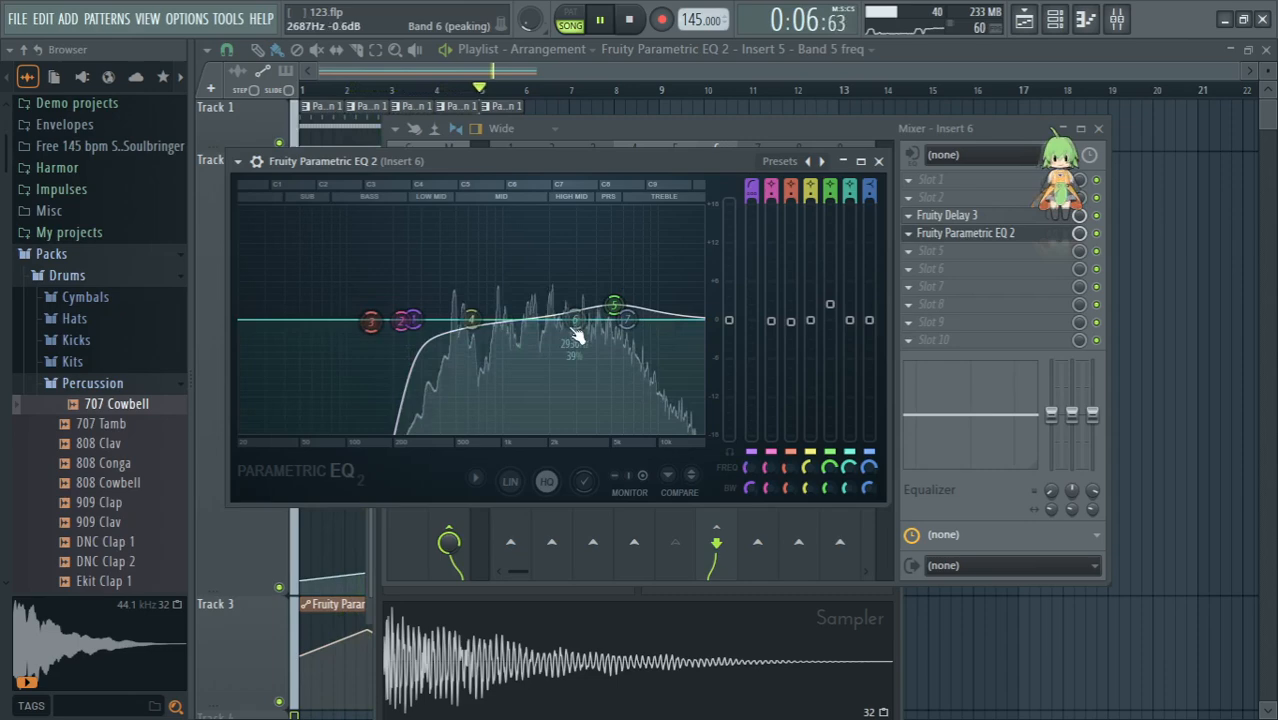
pyautogui.click(410, 320)
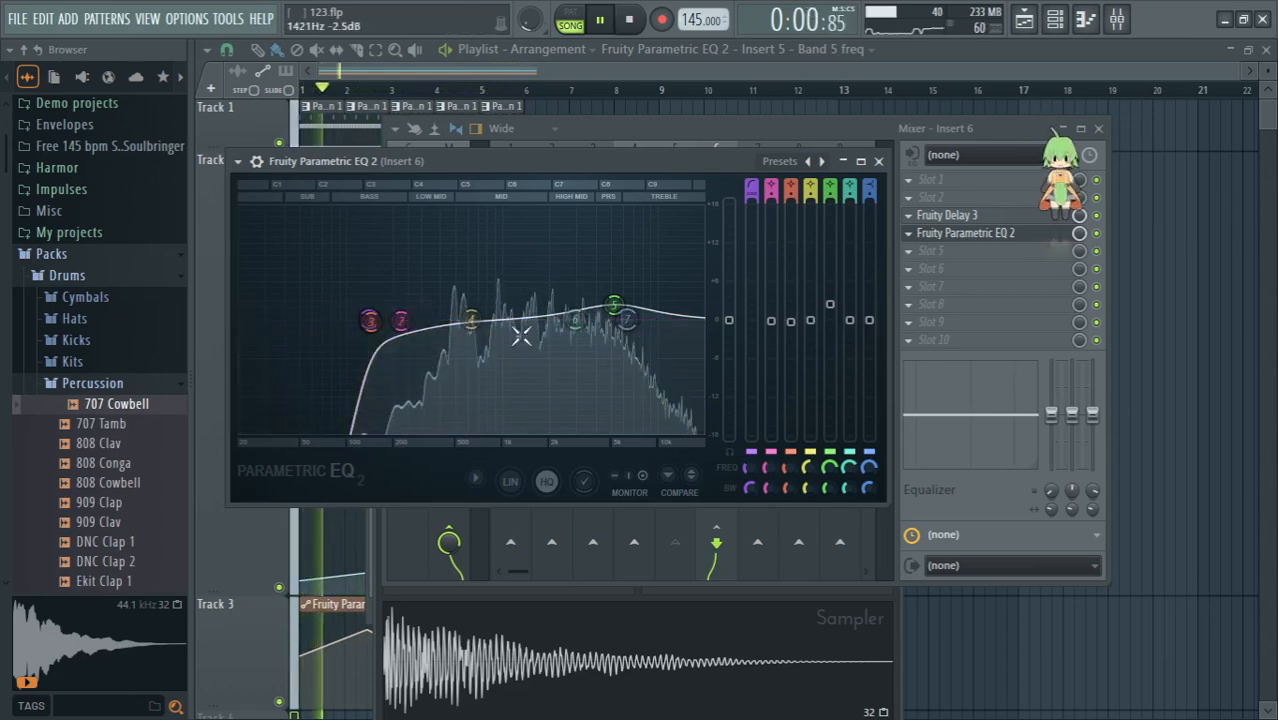
# Step: Dip band 4 around 1 kHz and boost band 6 in Insert 6's EQ, then stop playback and close it
pyautogui.moveTo(470, 319); pyautogui.dragTo(505, 338)
pyautogui.moveTo(575, 319)
pyautogui.mouseDown()
pyautogui.moveTo(545, 290)
pyautogui.moveTo(628, 296)
pyautogui.moveTo(566, 299)
pyautogui.mouseUp()
pyautogui.press('space')
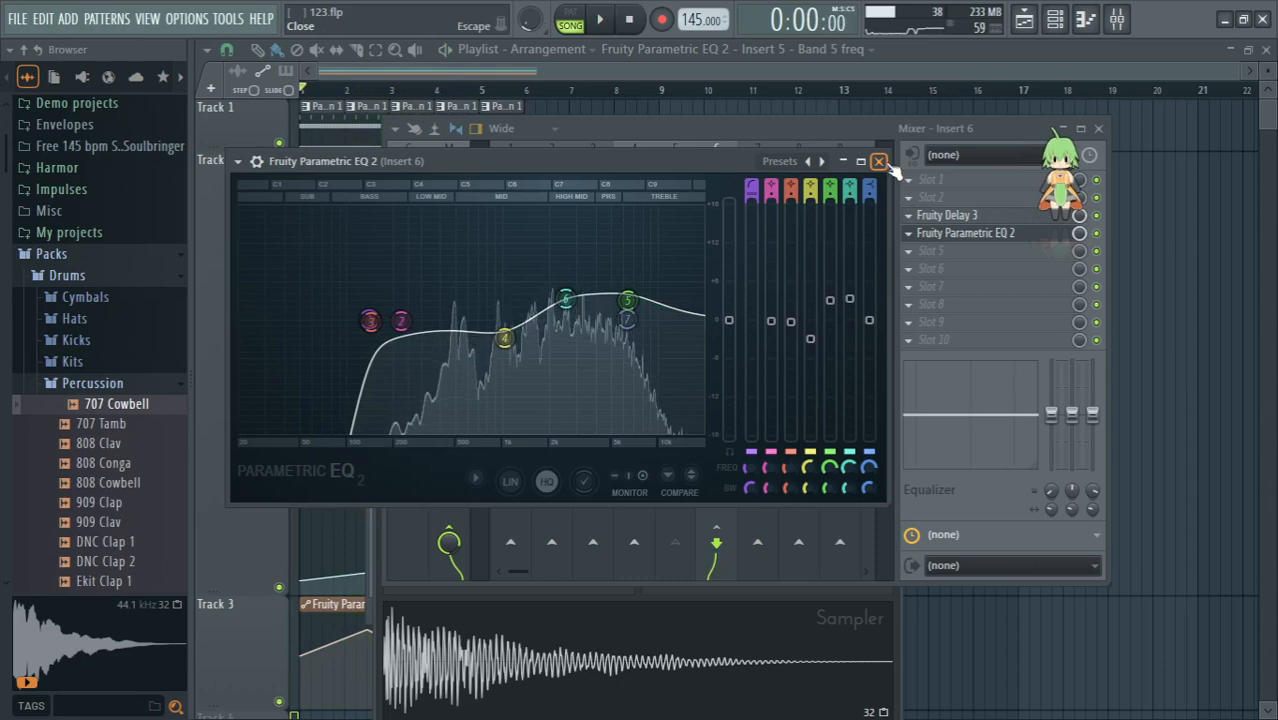
pyautogui.click(878, 161)
pyautogui.click(685, 215)
pyautogui.click(716, 215)
pyautogui.click(930, 266)
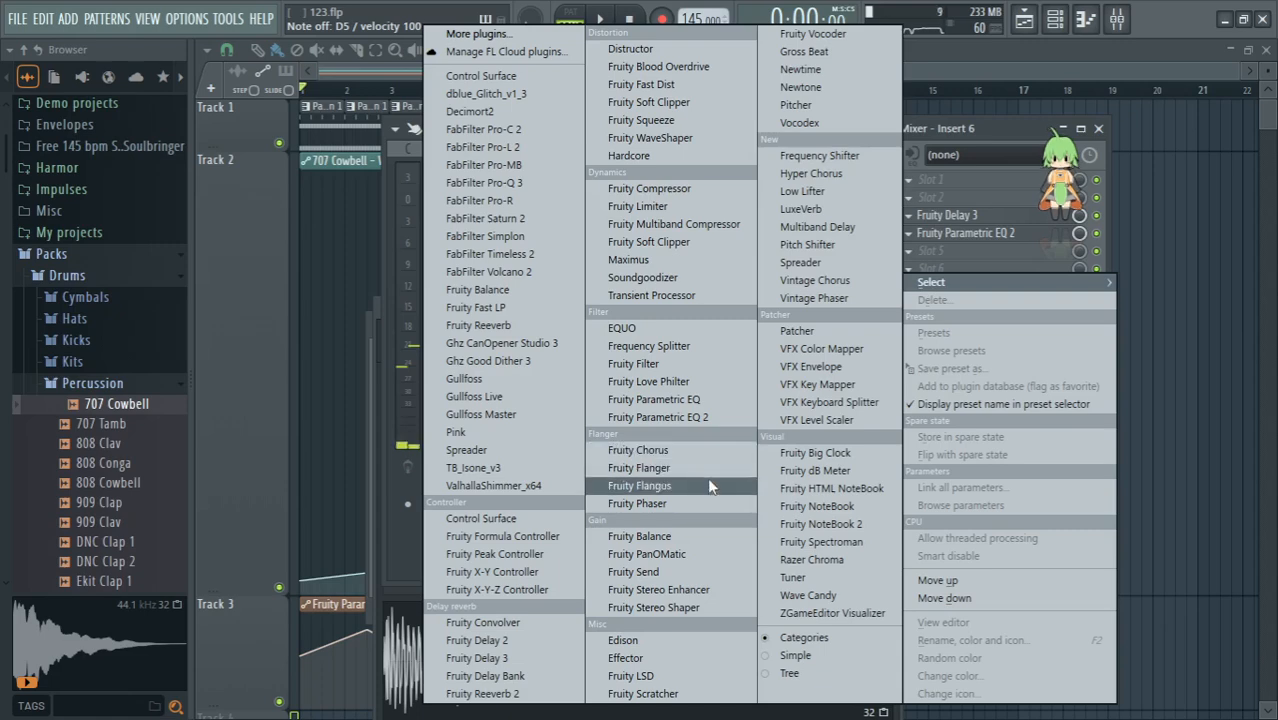
pyautogui.click(711, 503)
pyautogui.click(725, 172)
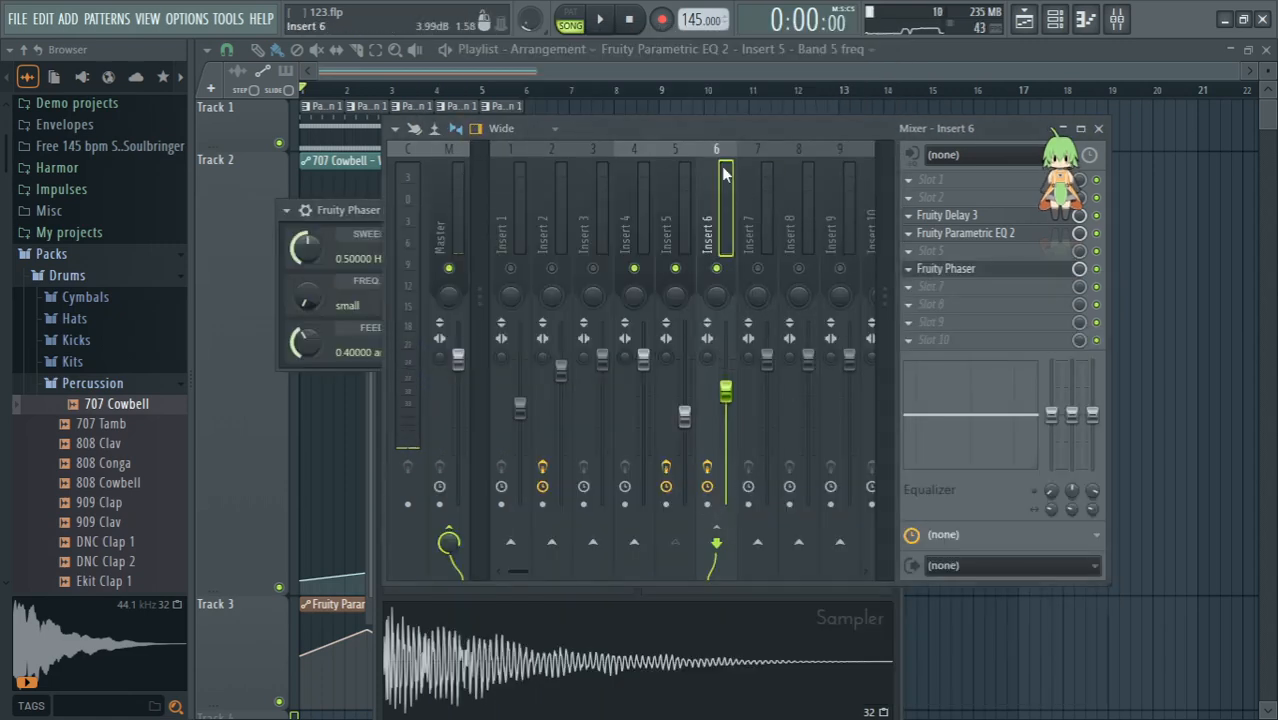
pyautogui.press('space')
pyautogui.click(1012, 271)
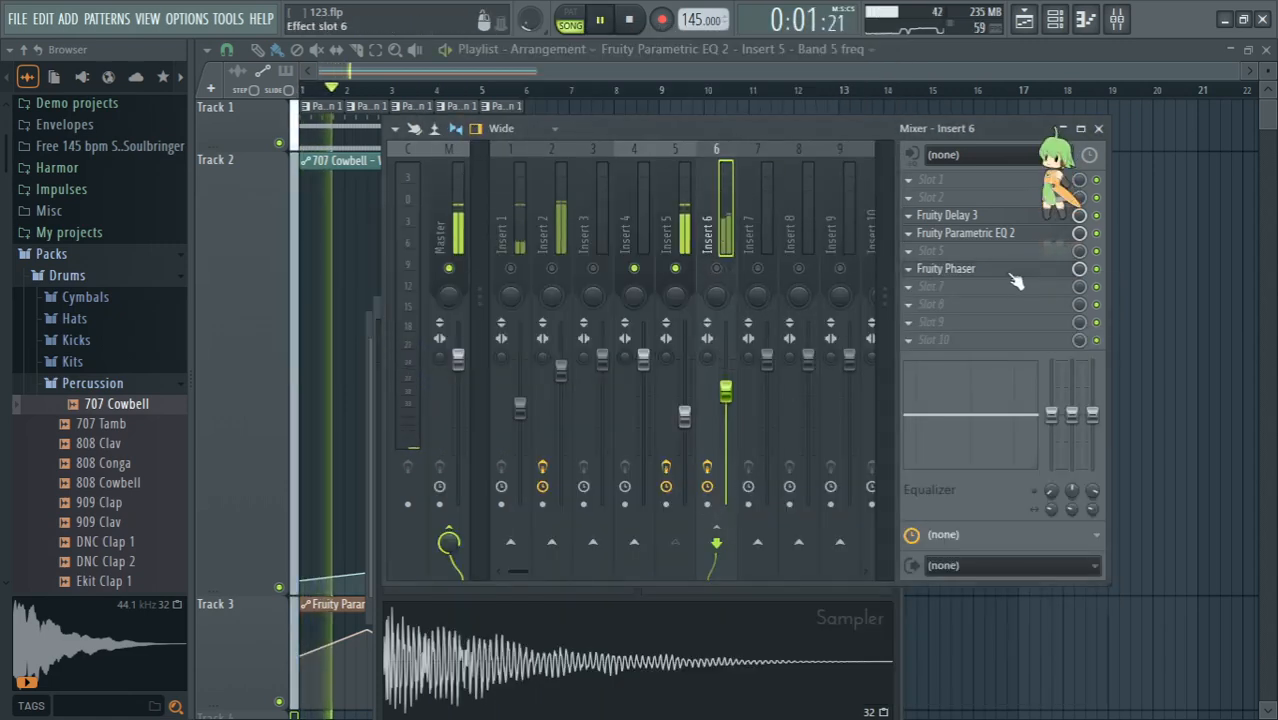
pyautogui.click(1011, 271)
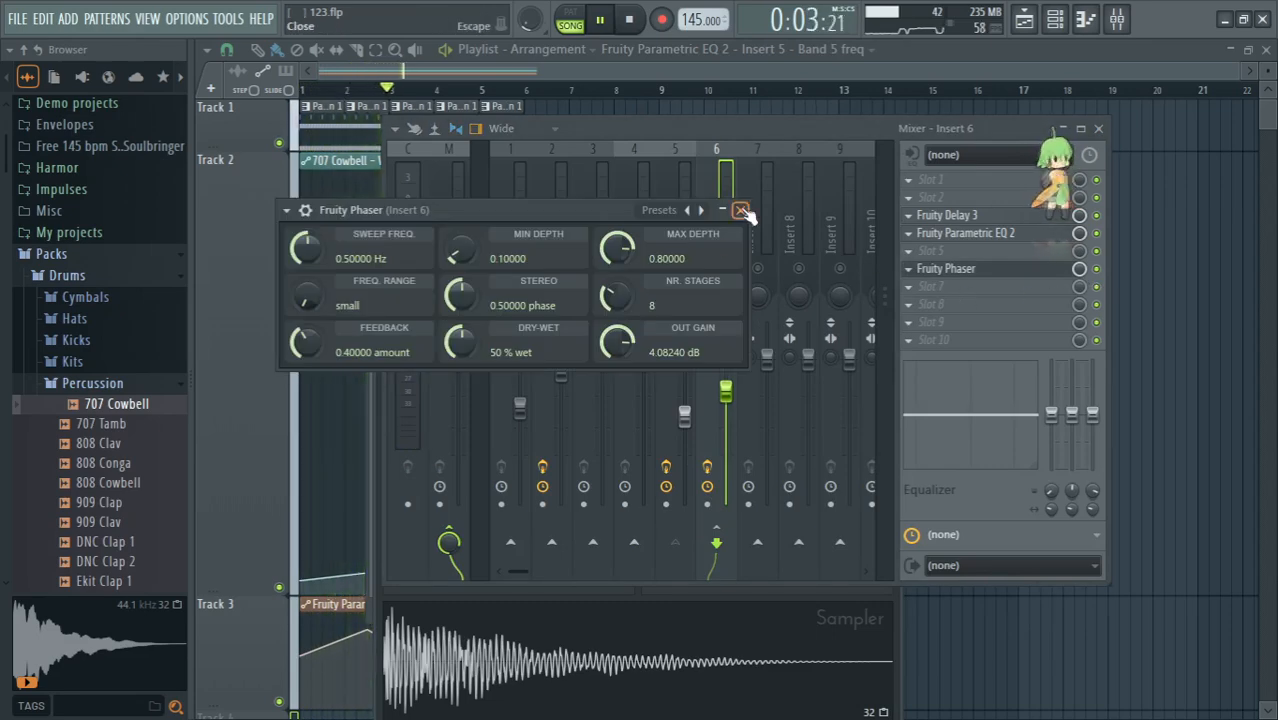
pyautogui.click(911, 272)
pyautogui.click(928, 275)
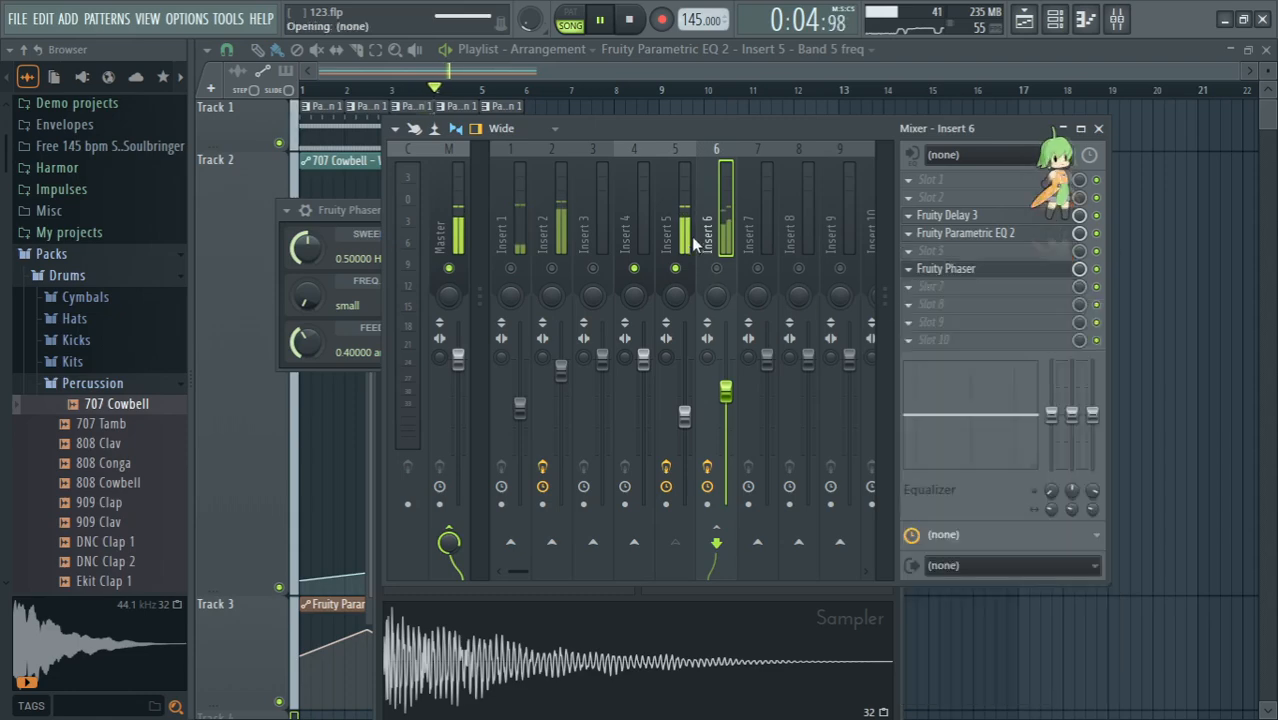
# Step: Select Insert 5 and add Fruity Phaser to its sixth effect slot
pyautogui.click(690, 238)
pyautogui.click(914, 270)
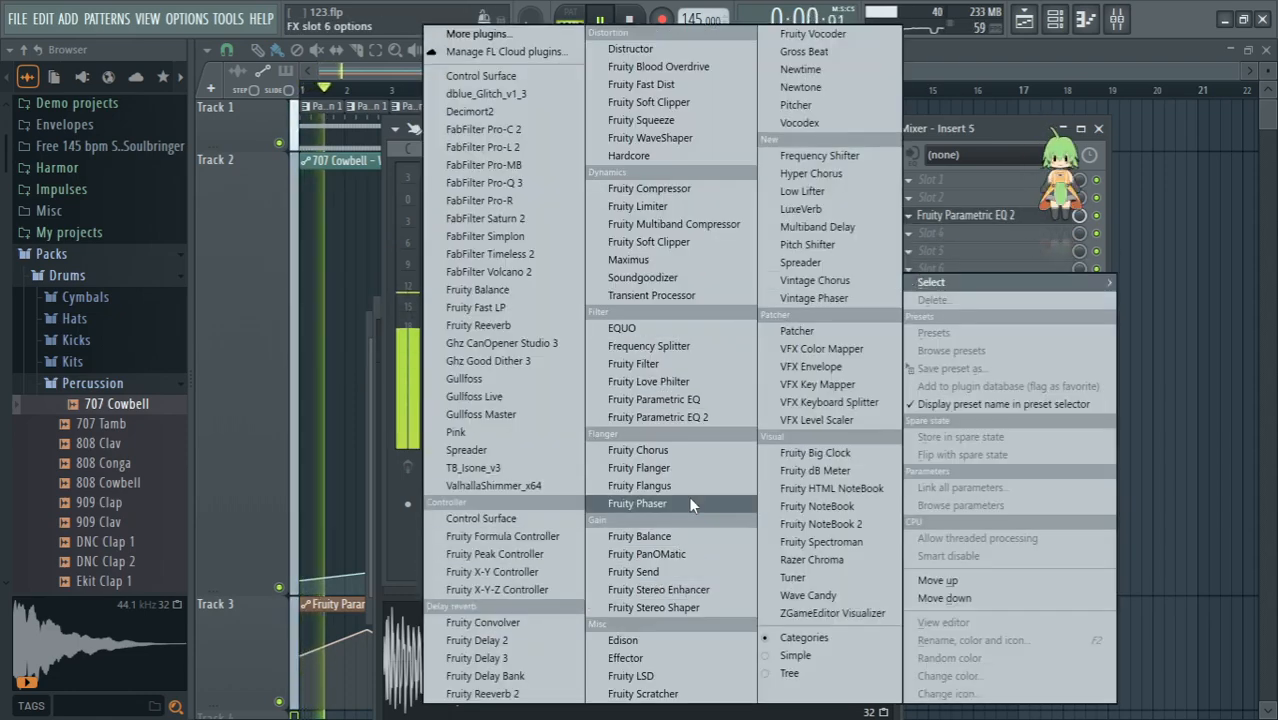
pyautogui.click(637, 503)
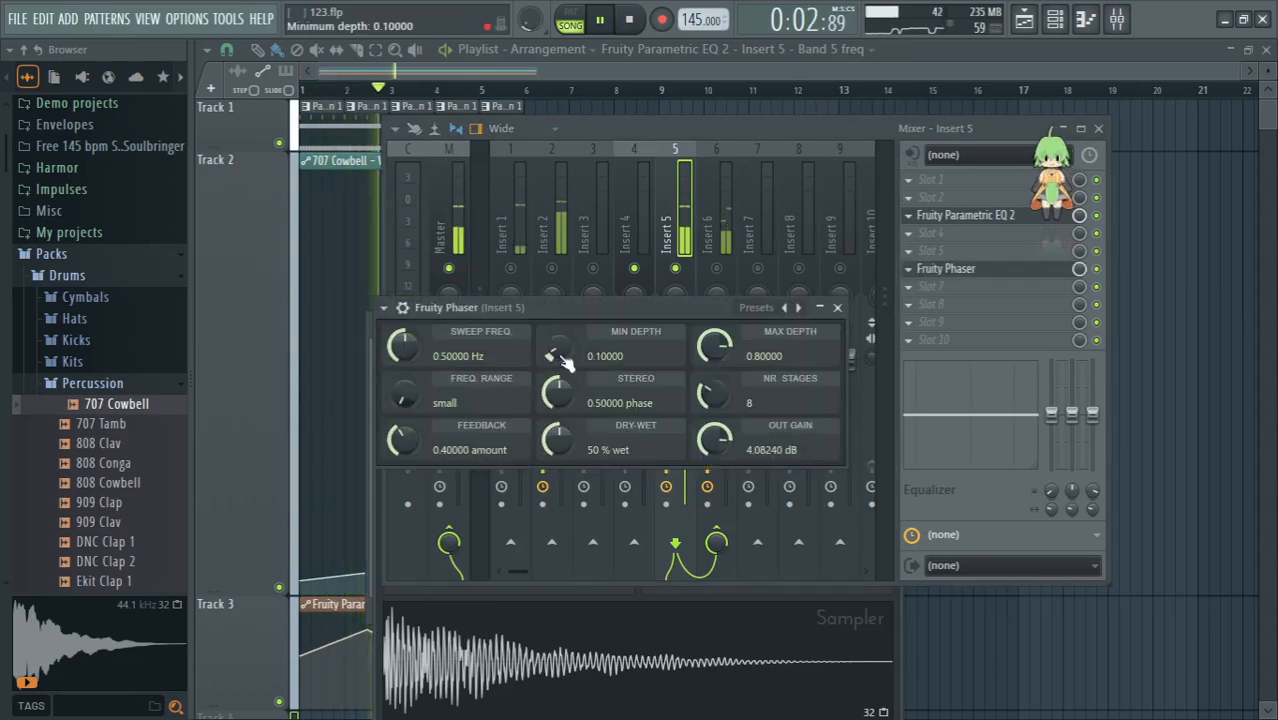
# Step: Set the phaser's sweep to 0.309 Hz, depth range to 0.557–0.832, stages to 10, stereo to 0.36914, feedback to 0.089 and mix to 71% wet
pyautogui.moveTo(557, 358); pyautogui.dragTo(560, 345)
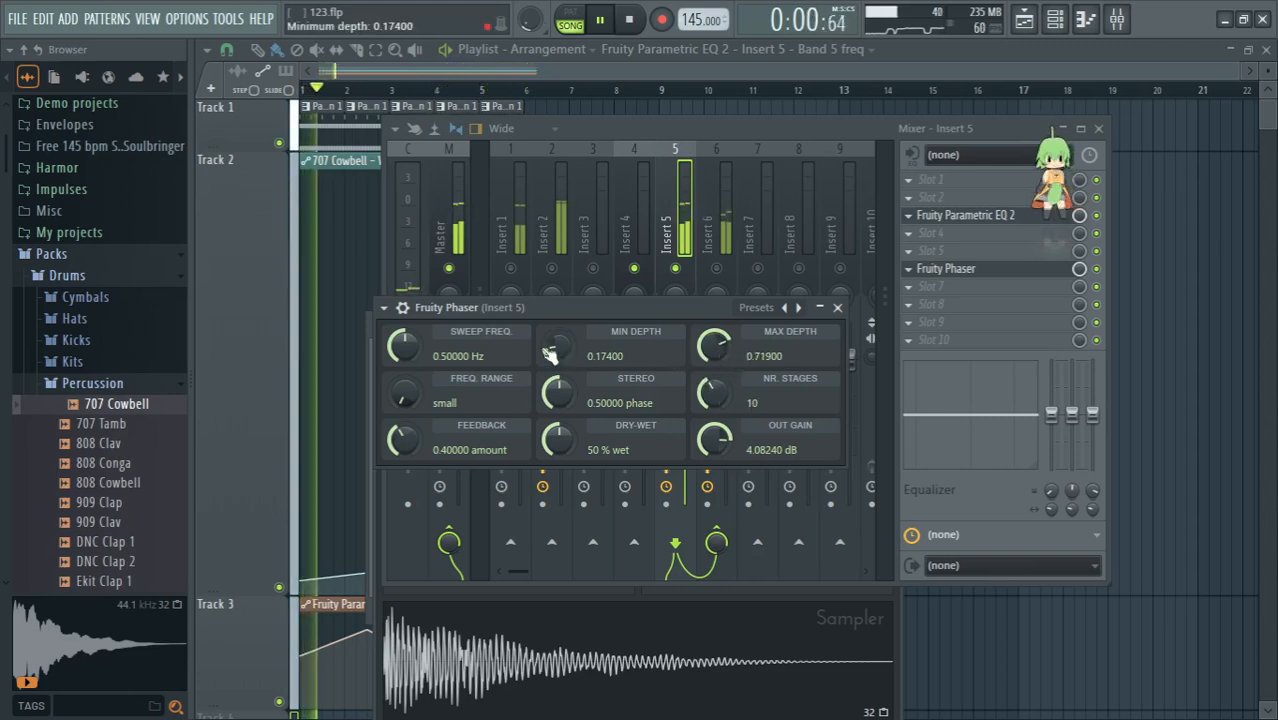
pyautogui.moveTo(403, 346); pyautogui.dragTo(403, 365)
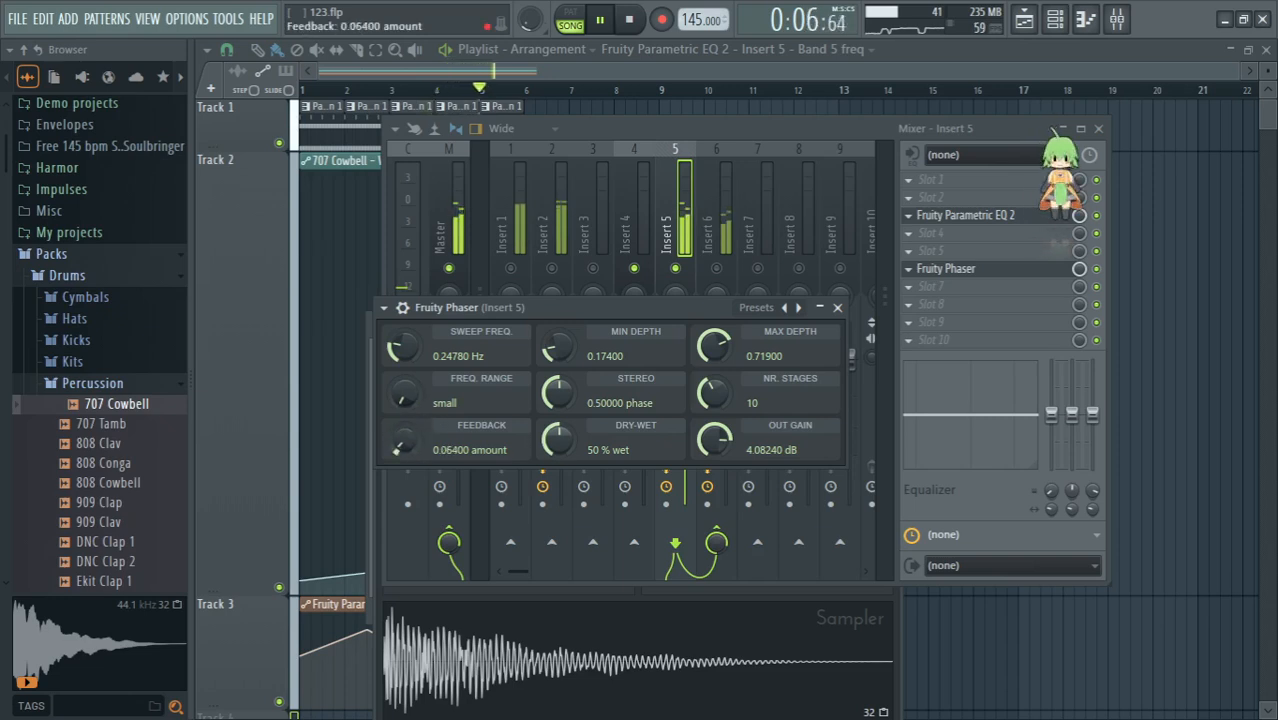
pyautogui.moveTo(550, 445); pyautogui.dragTo(585, 421)
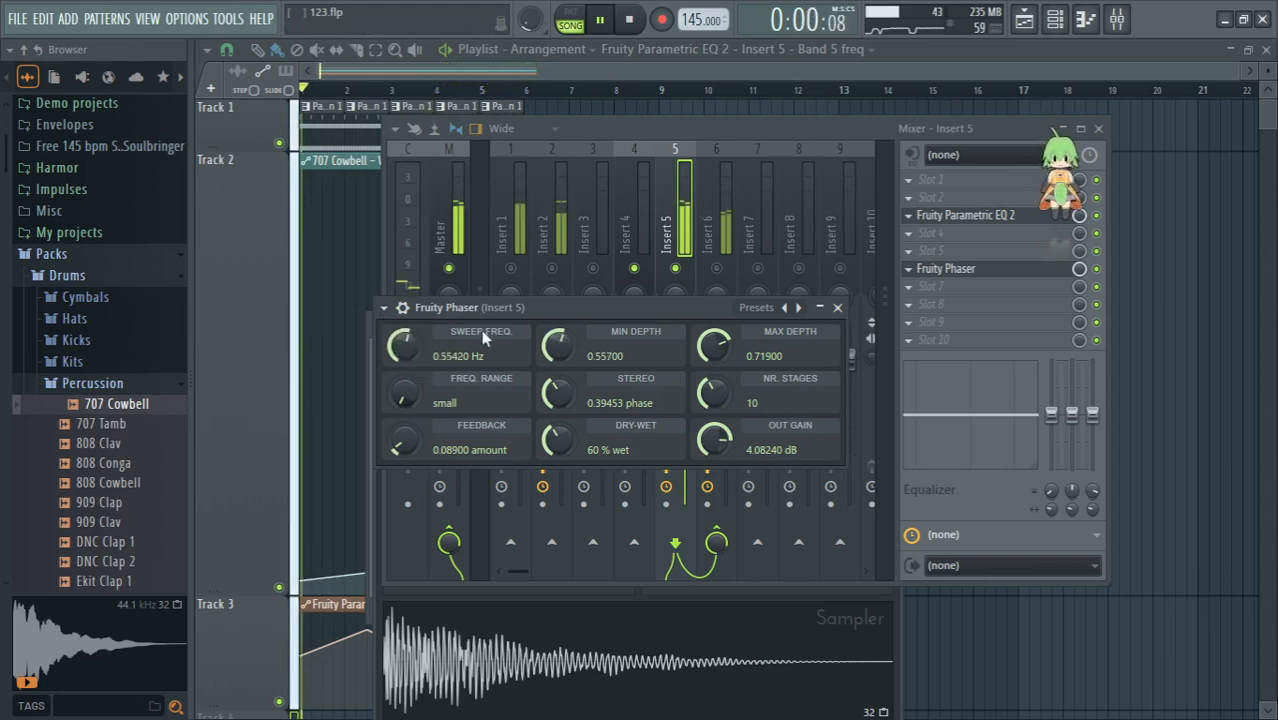
pyautogui.moveTo(713, 345); pyautogui.dragTo(713, 335)
pyautogui.moveTo(560, 347); pyautogui.dragTo(560, 345)
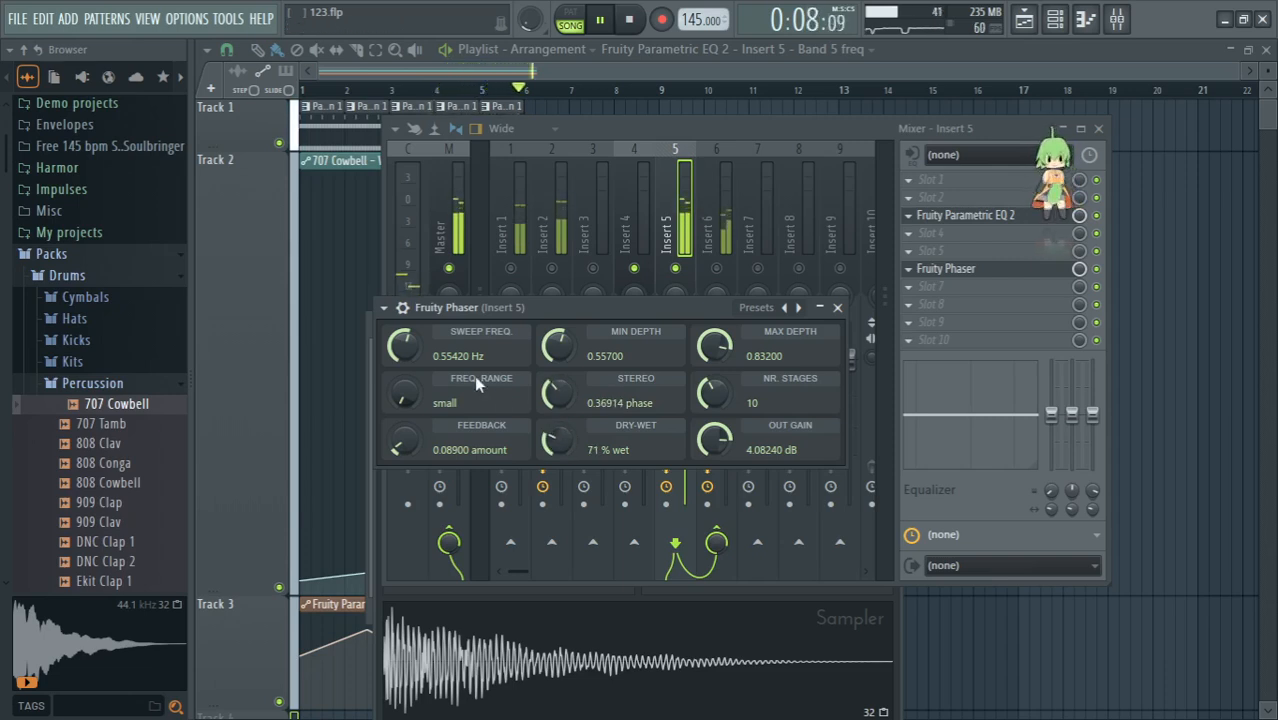
pyautogui.moveTo(404, 346); pyautogui.dragTo(404, 372)
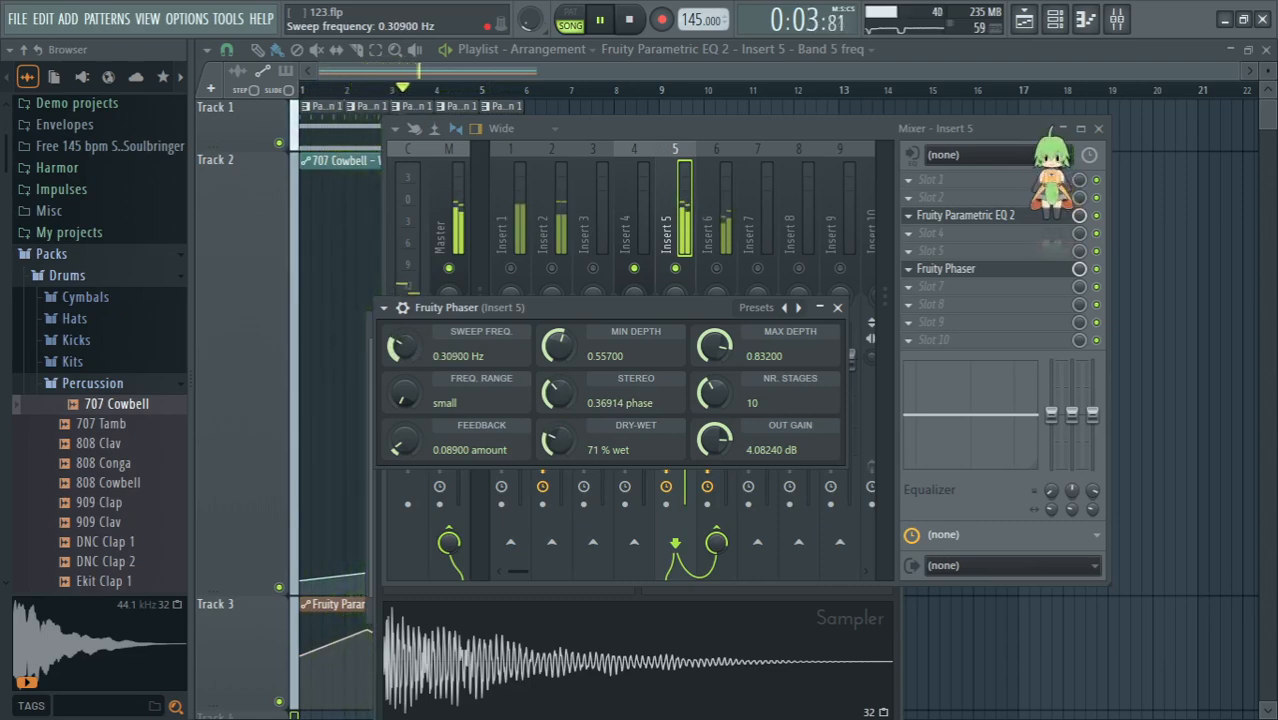
pyautogui.click(724, 286)
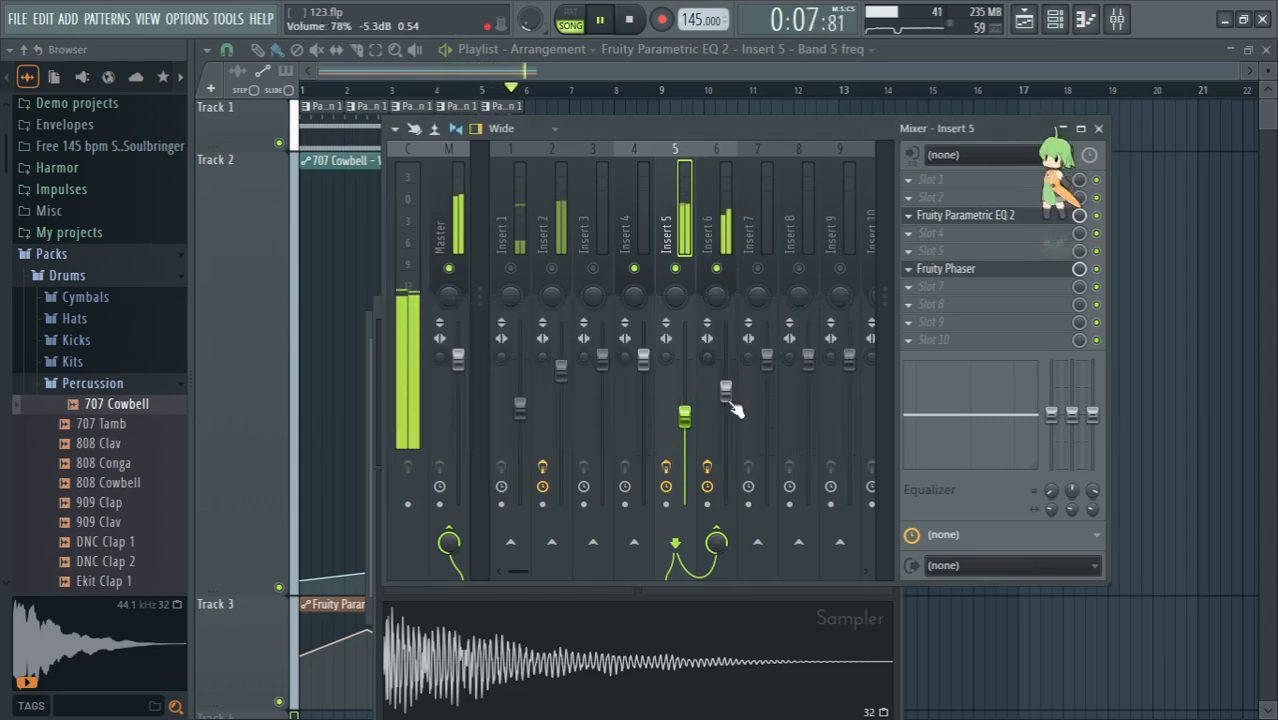
# Step: Set Insert 6's volume to 75% and raise the feedback level in its Fruity Delay 3
pyautogui.click(733, 408)
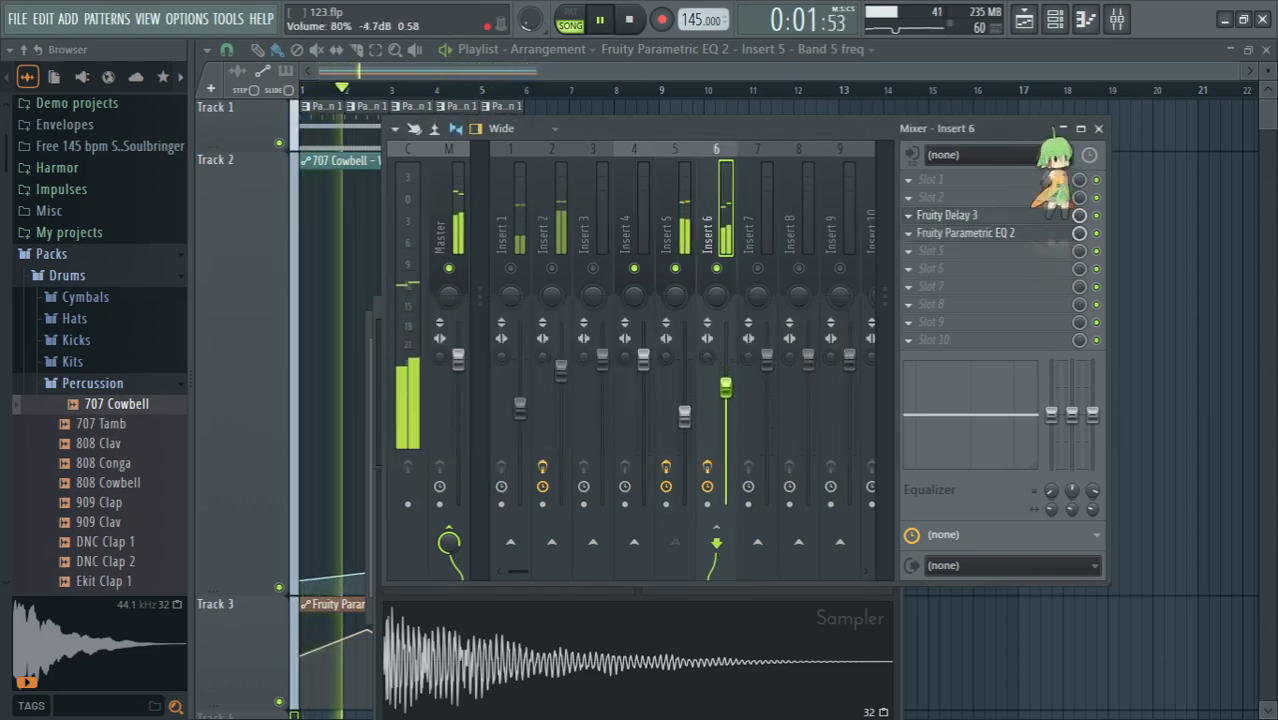
pyautogui.moveTo(726, 387); pyautogui.dragTo(726, 395)
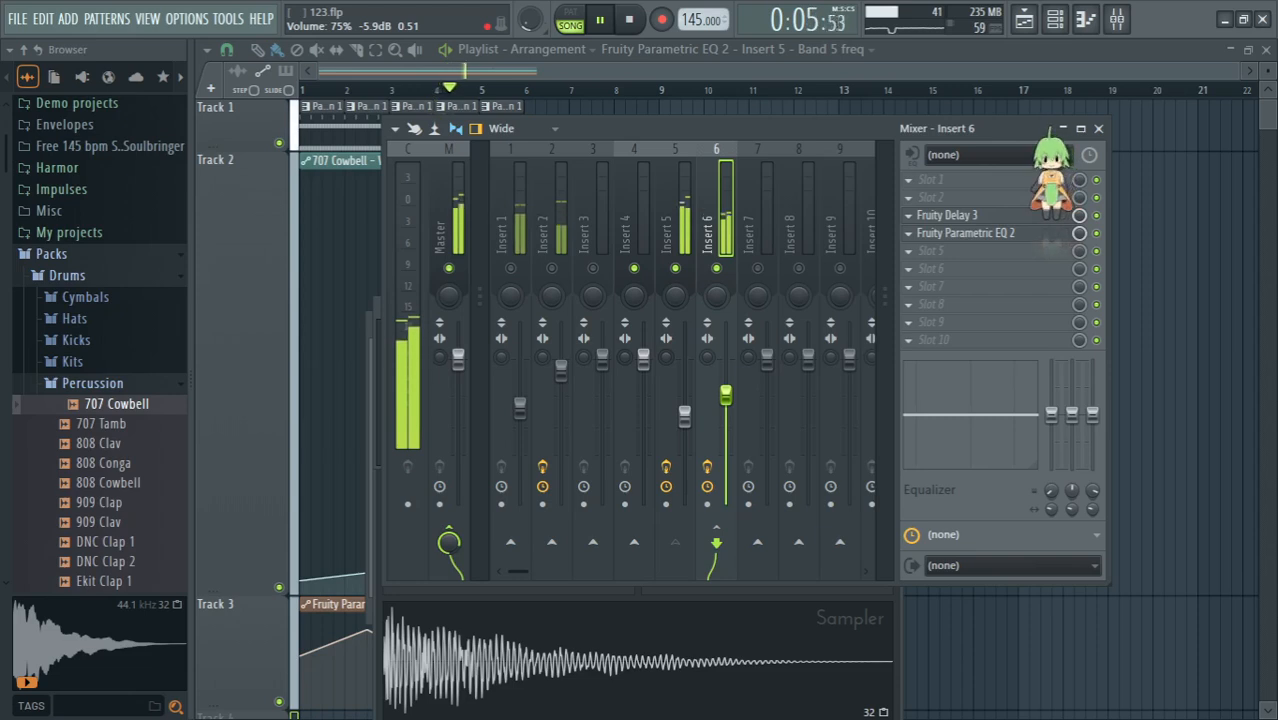
pyautogui.click(955, 216)
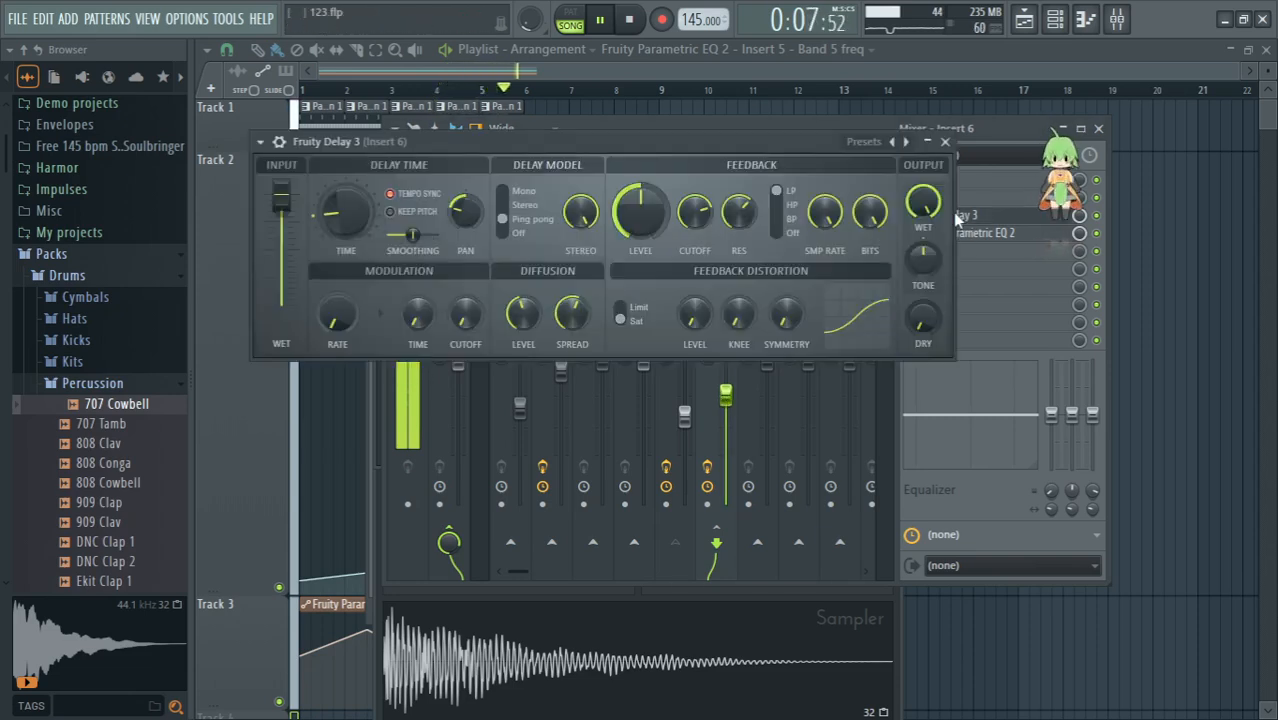
pyautogui.moveTo(640, 212); pyautogui.dragTo(640, 203)
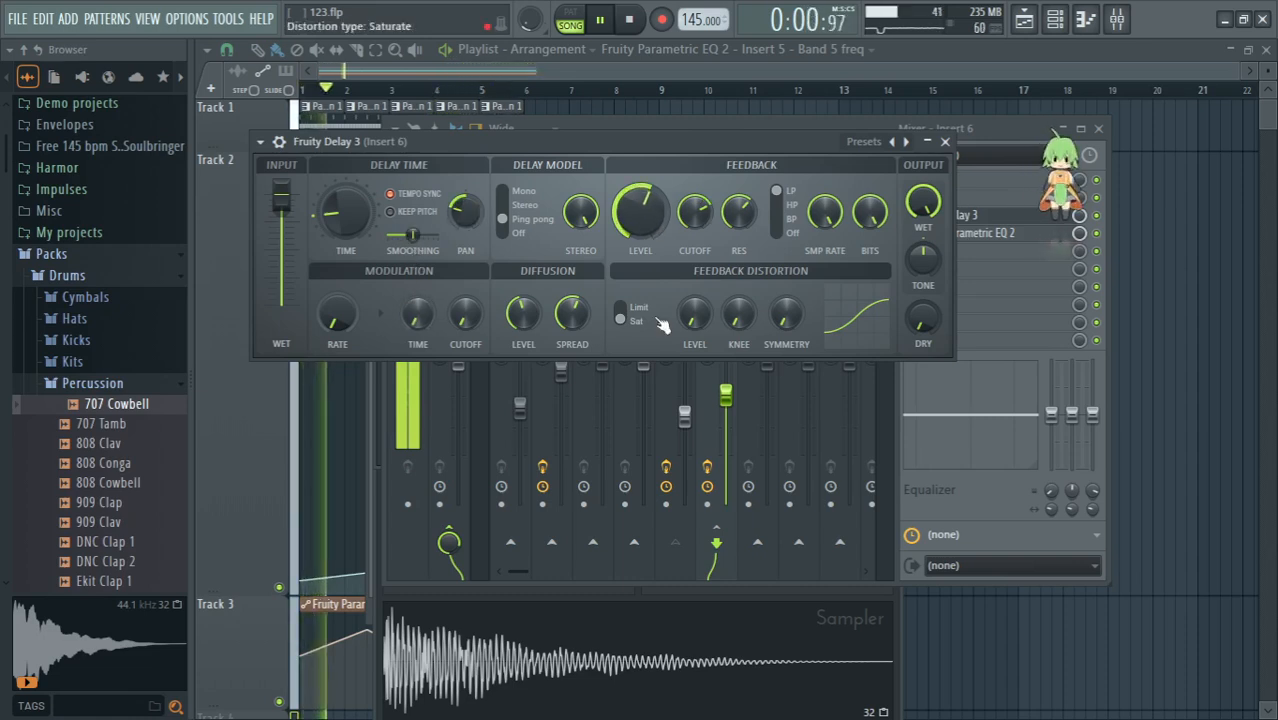
pyautogui.click(945, 142)
# Step: Unmute Insert 2 and Insert 1 and restart playback to hear the cowbell with the kick and bass
pyautogui.press('space')
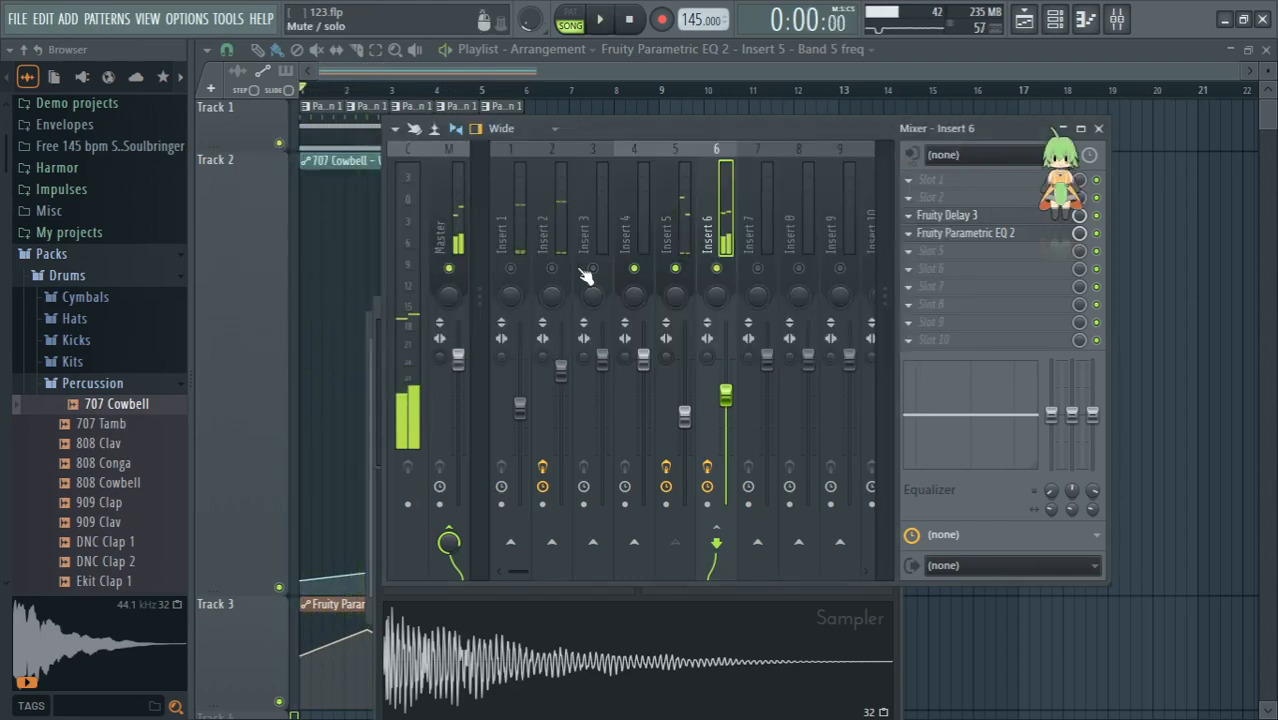
pyautogui.press('space')
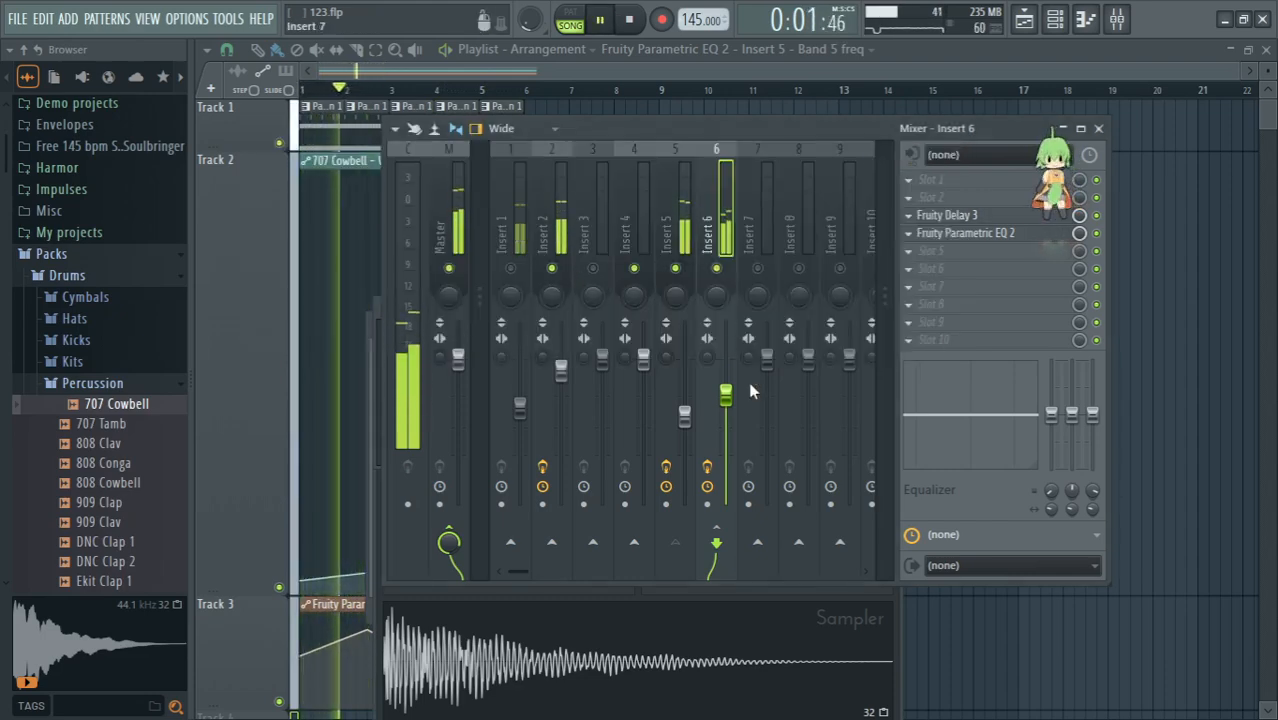
pyautogui.press('space')
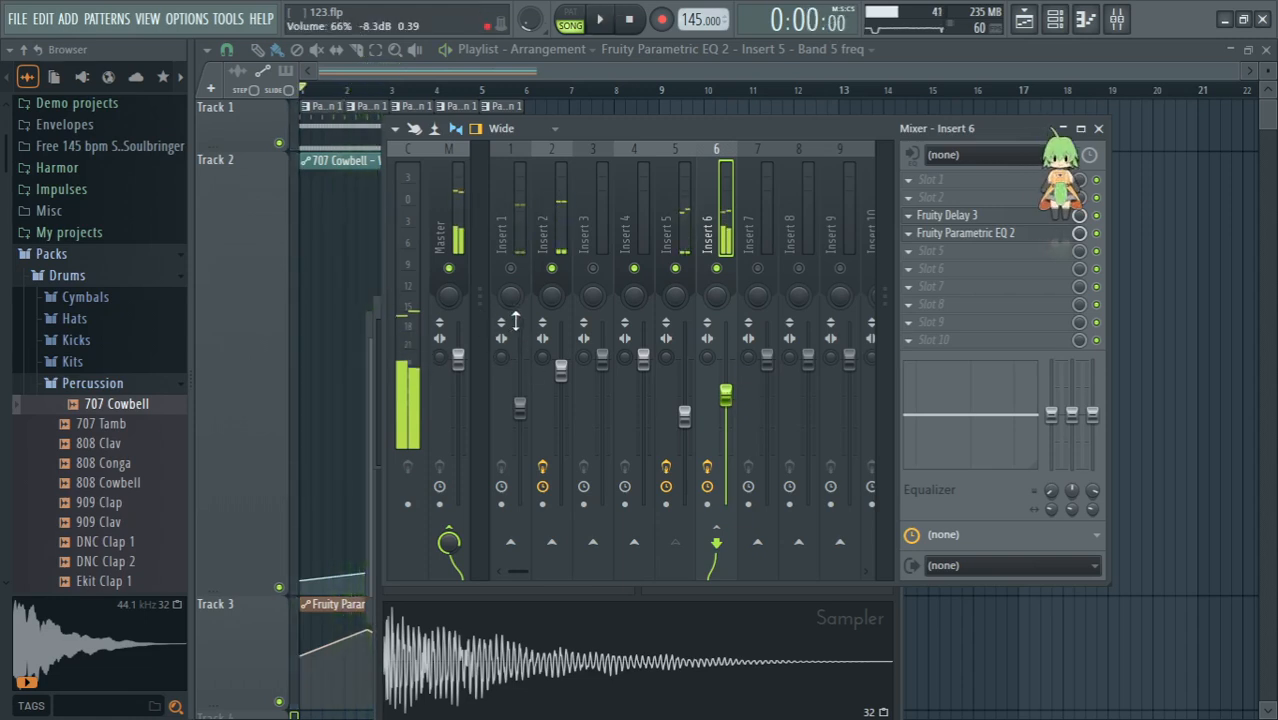
pyautogui.press('space')
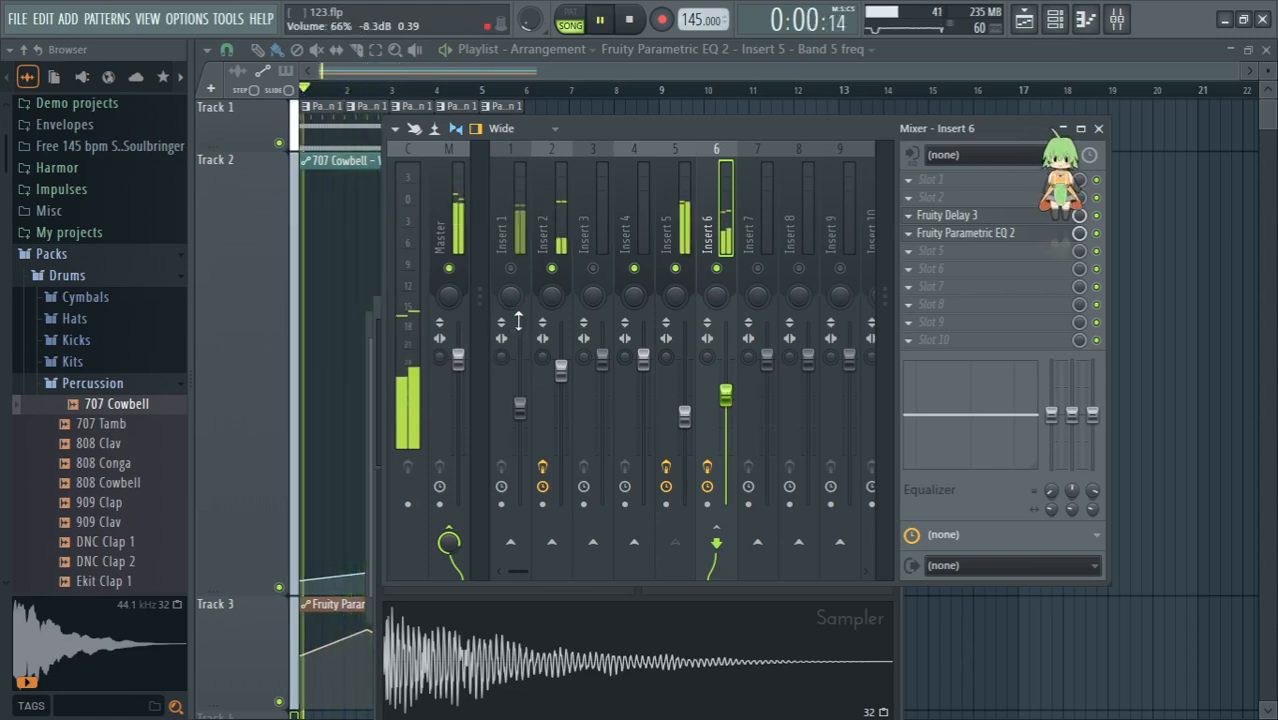
pyautogui.click(520, 266)
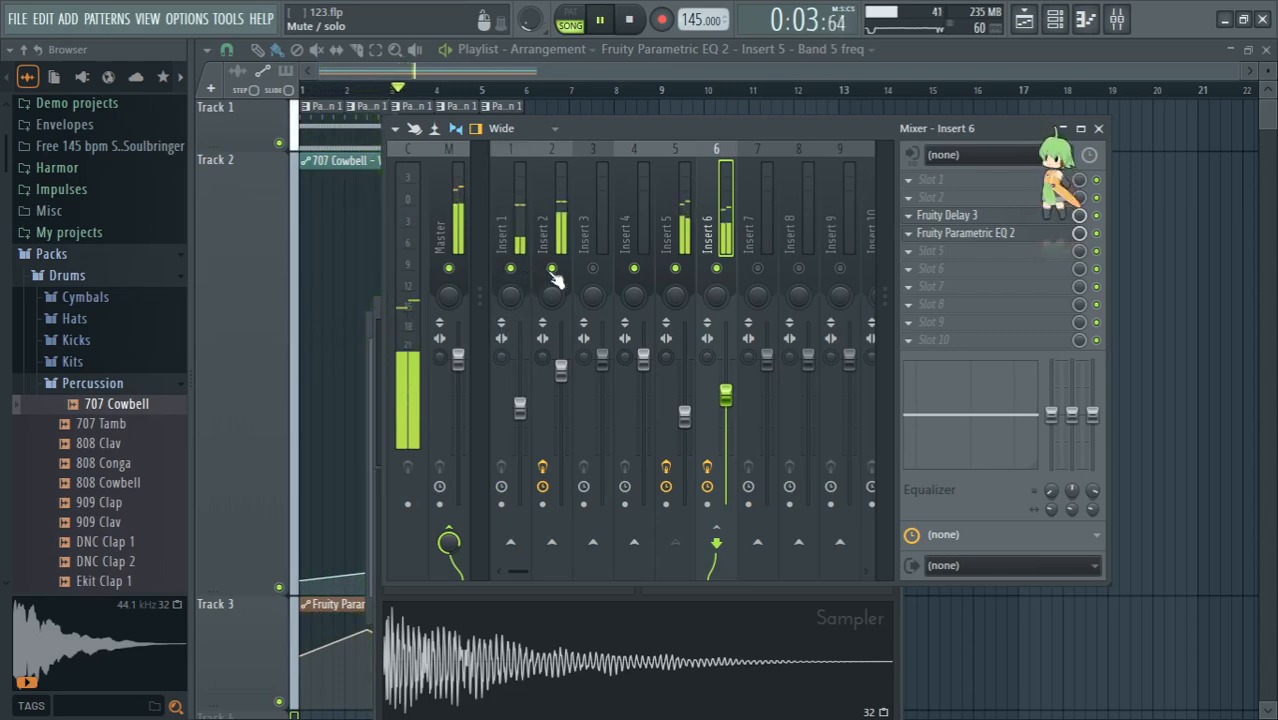
# Step: Balance the mix by setting Insert 2's volume to 94%, lowering Insert 5 slightly and raising Insert 6 slightly
pyautogui.click(561, 370)
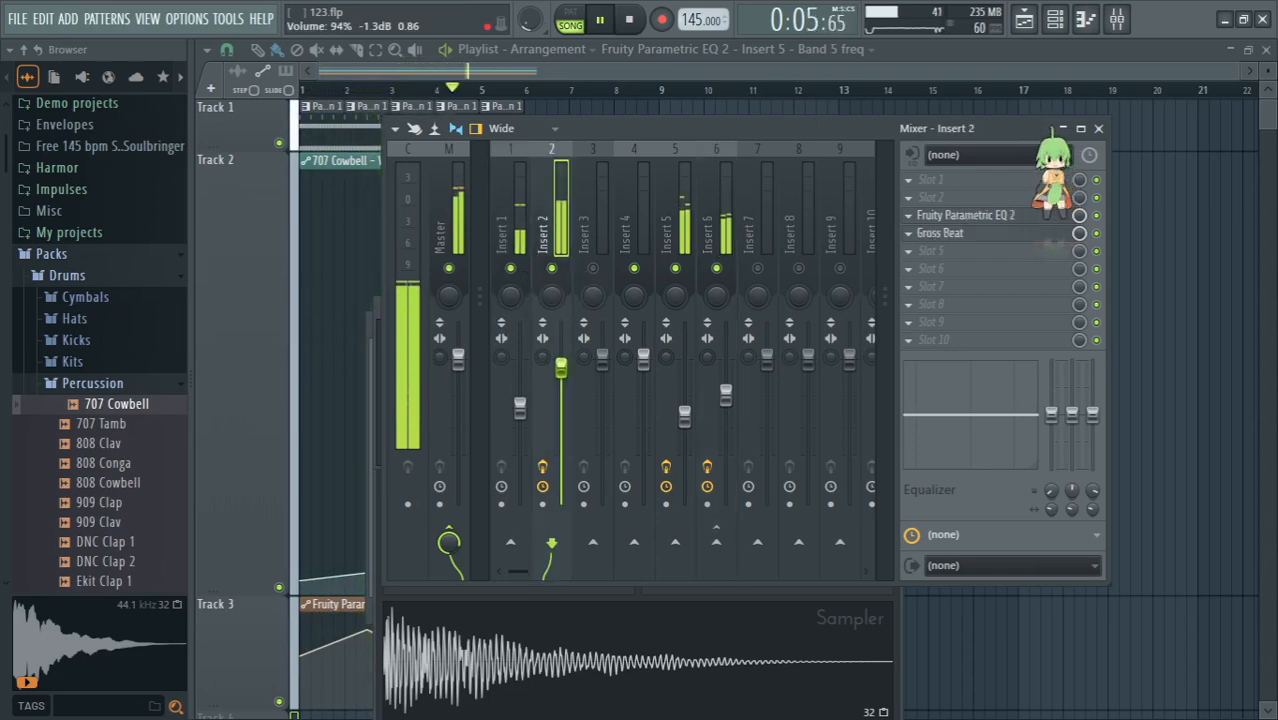
pyautogui.moveTo(685, 425); pyautogui.dragTo(685, 435)
pyautogui.moveTo(726, 397); pyautogui.dragTo(685, 421)
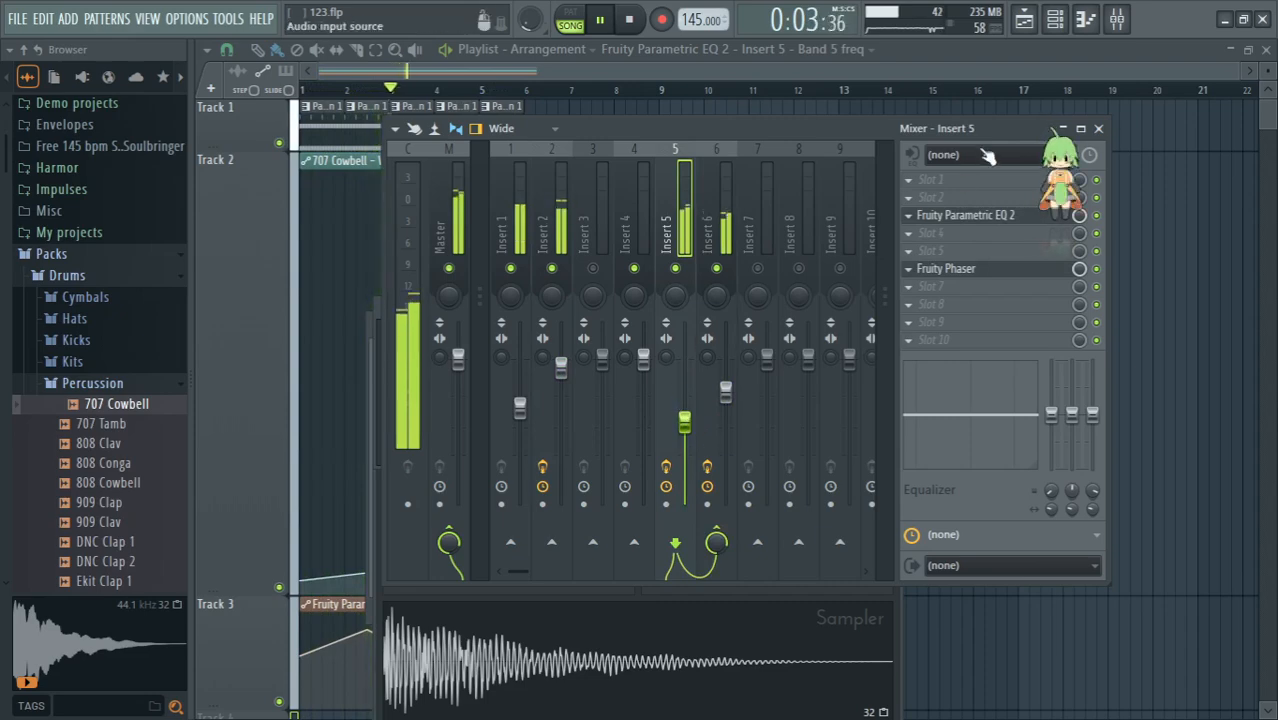
# Step: Try stronger ring modulation mixes on the 707 Cowbell sampler, including 54% and 47%, reset the mix to zero and stop playback
pyautogui.click(1055, 19)
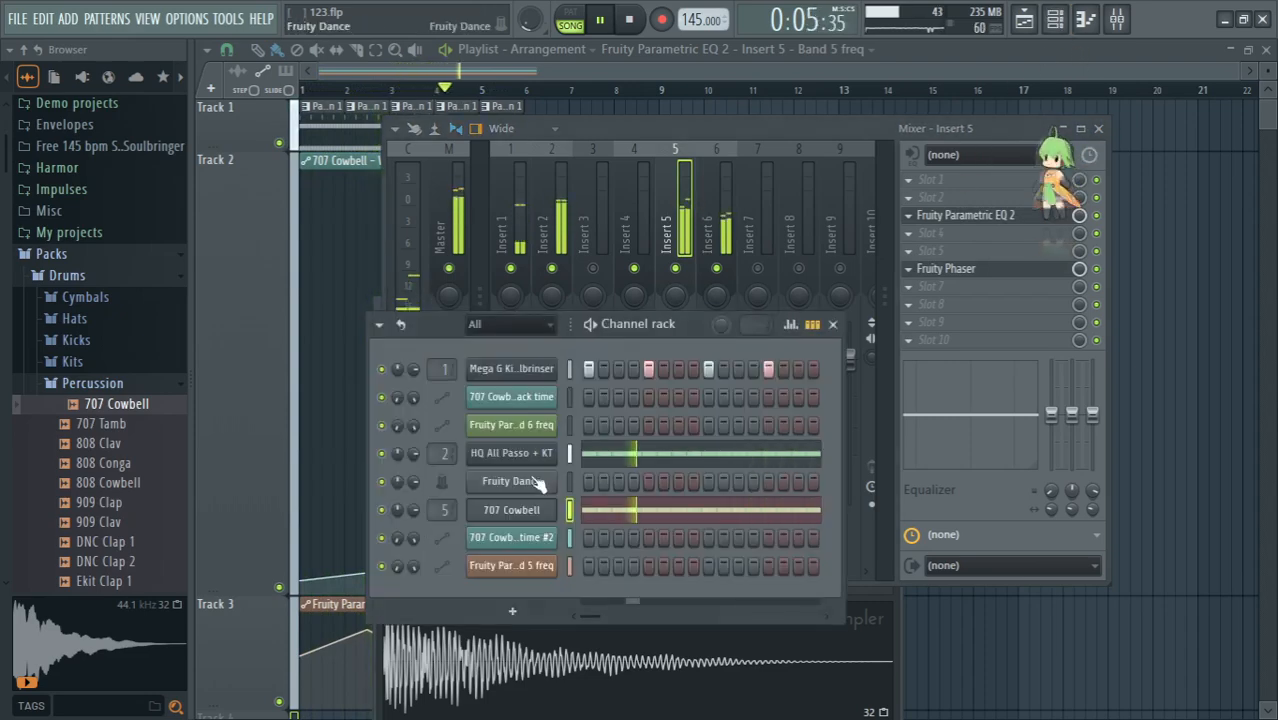
pyautogui.click(525, 510)
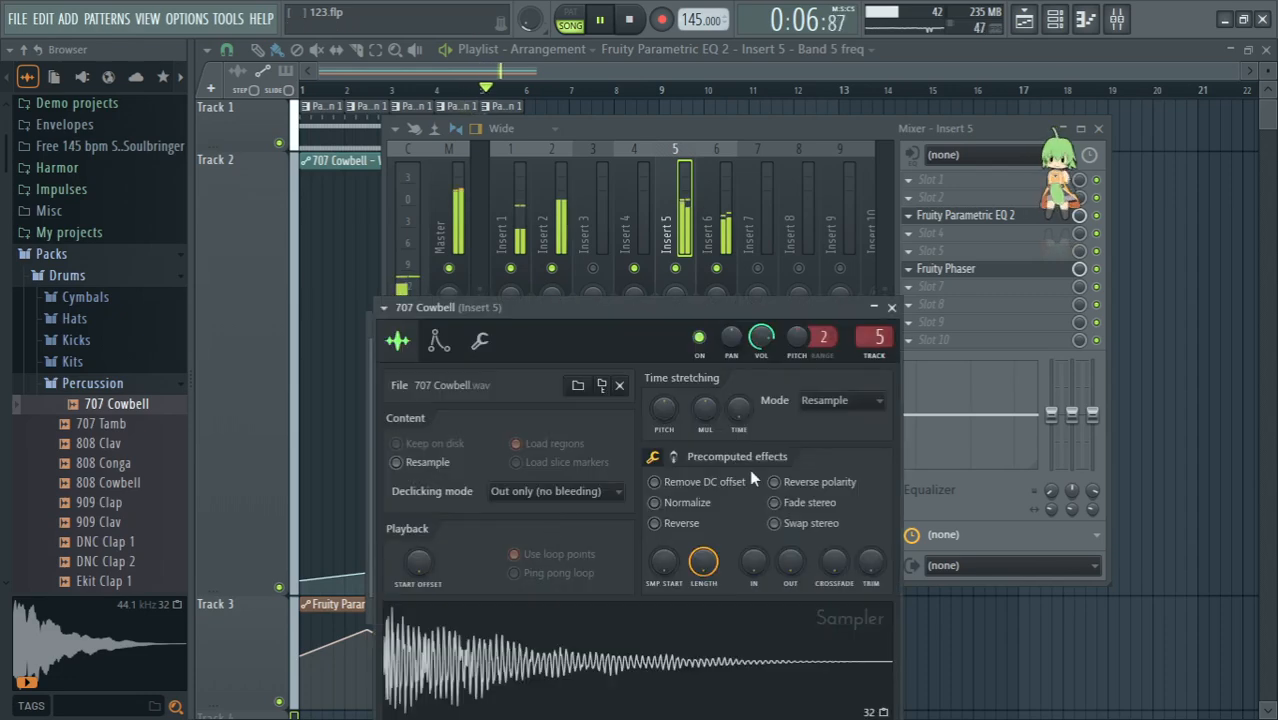
pyautogui.click(675, 457)
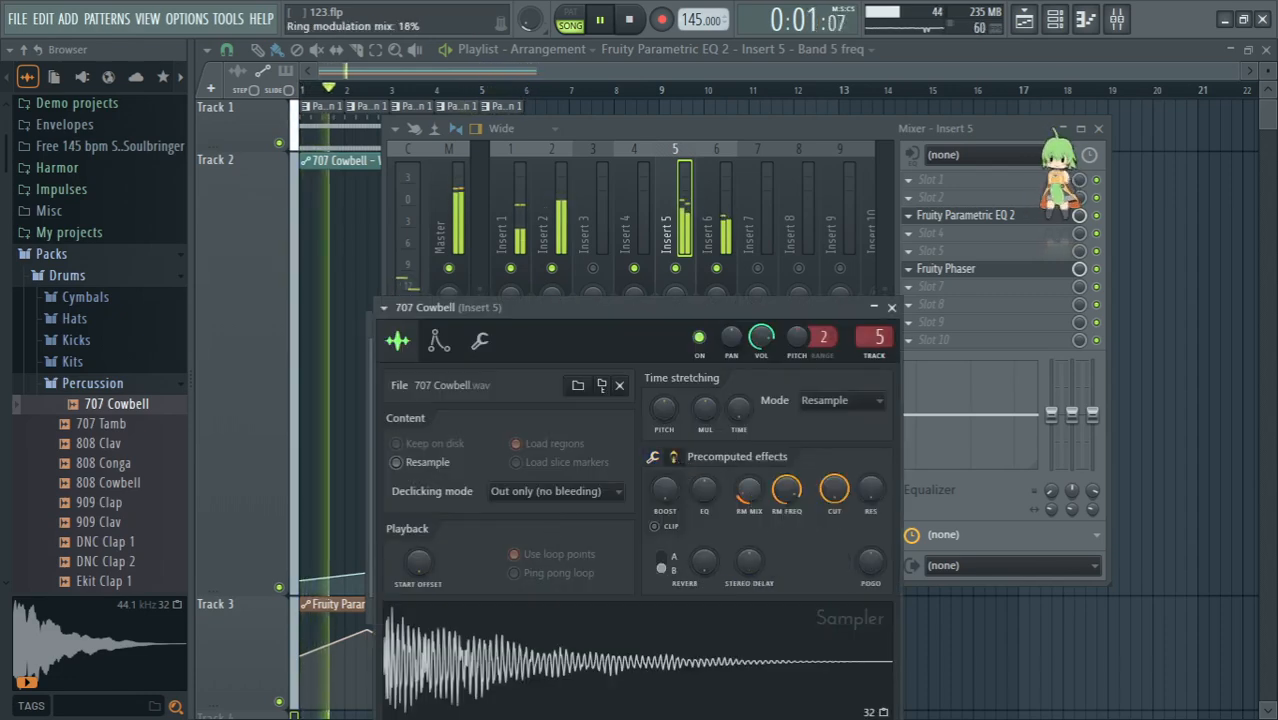
pyautogui.moveTo(748, 489); pyautogui.dragTo(748, 449)
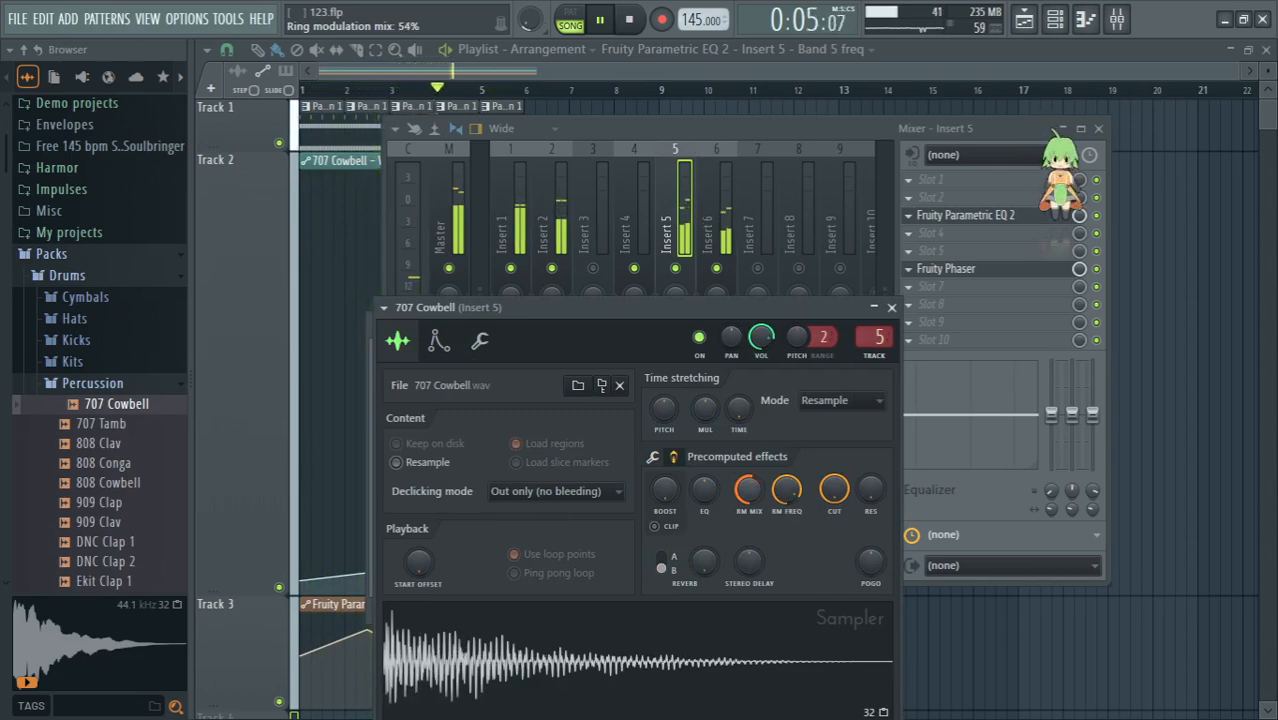
pyautogui.rightClick(750, 495)
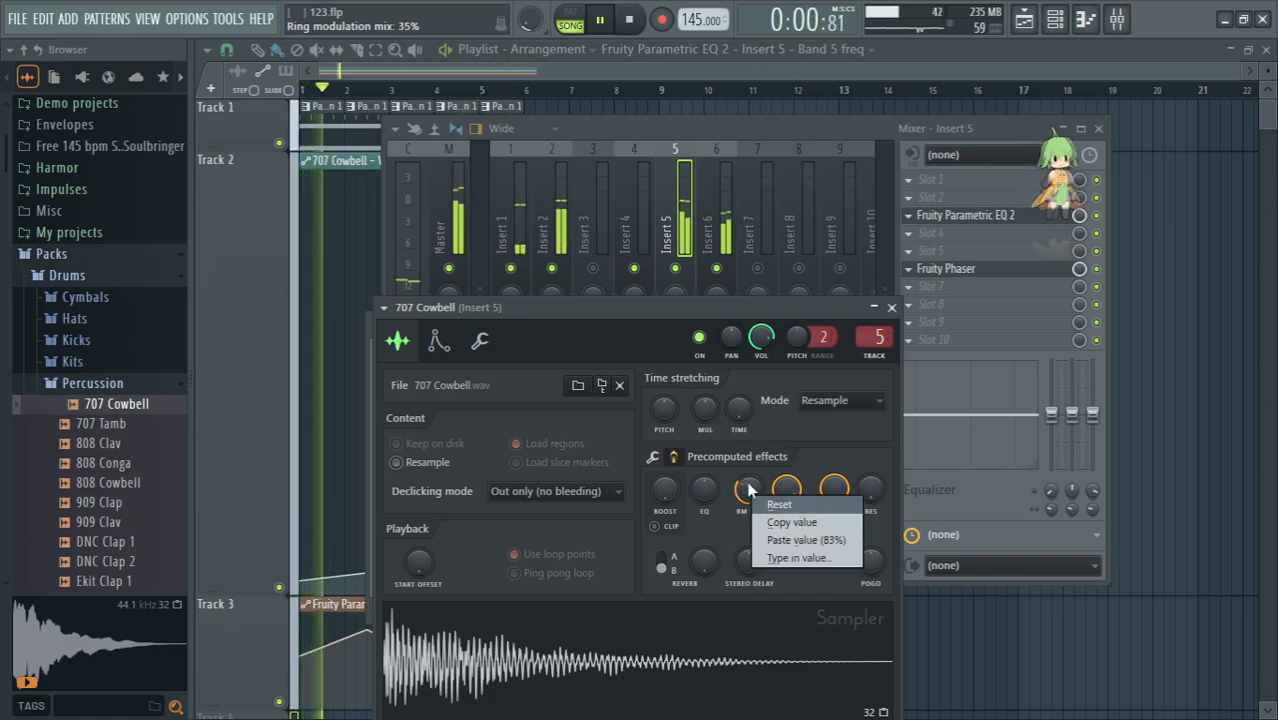
pyautogui.click(779, 504)
pyautogui.moveTo(749, 489); pyautogui.dragTo(749, 497)
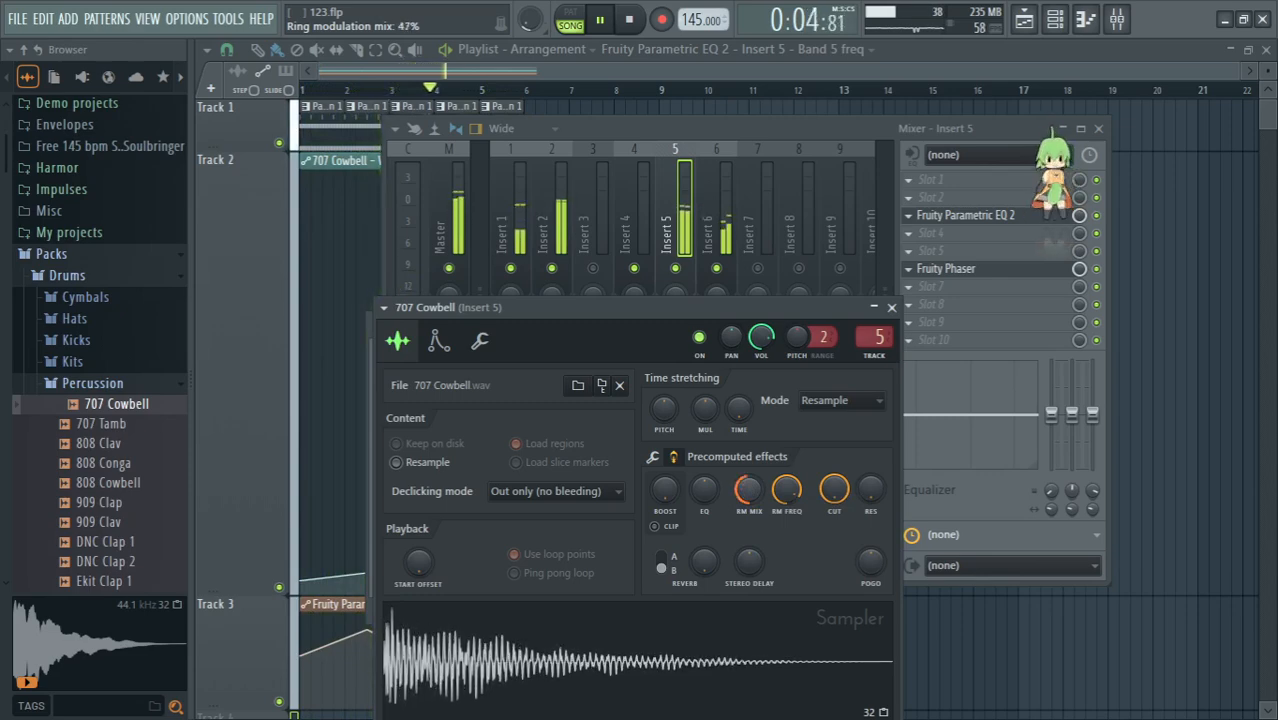
pyautogui.moveTo(749, 489); pyautogui.dragTo(755, 486)
pyautogui.press('space')
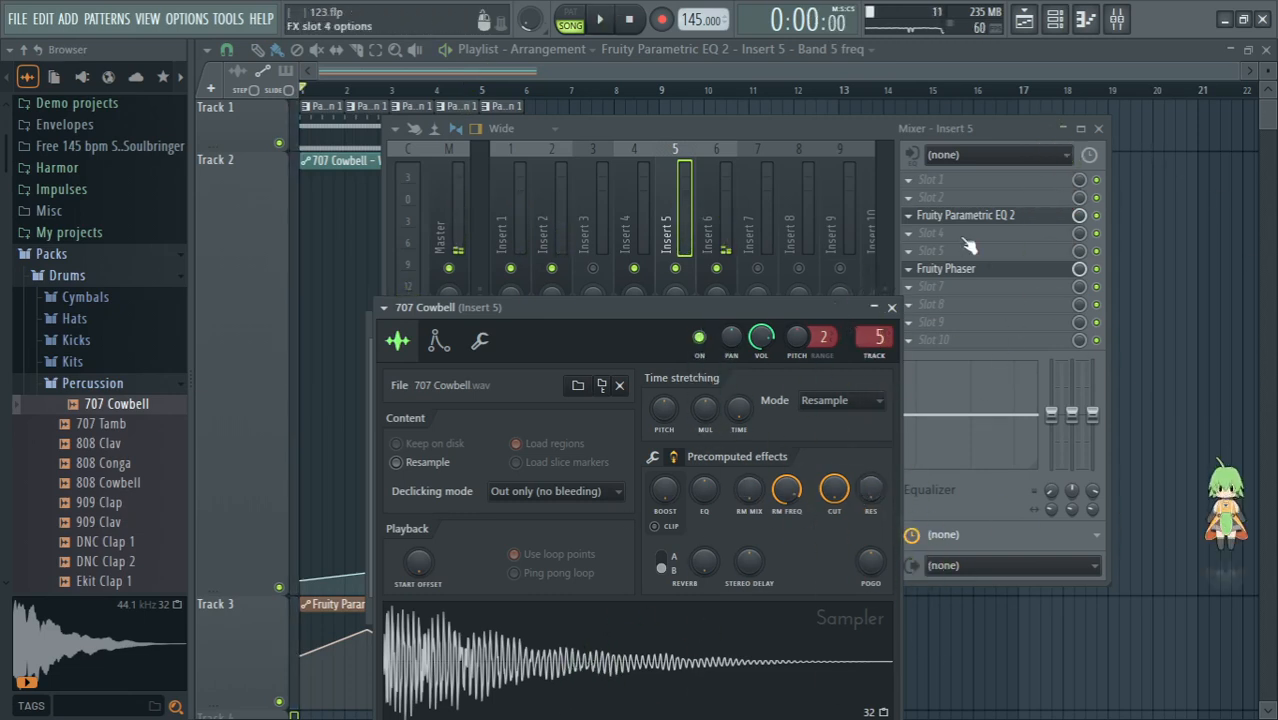
# Step: Load Frequency Shifter into Insert 5's first effect slot and set it to Ring Mod with the 20 kHz range
pyautogui.click(926, 188)
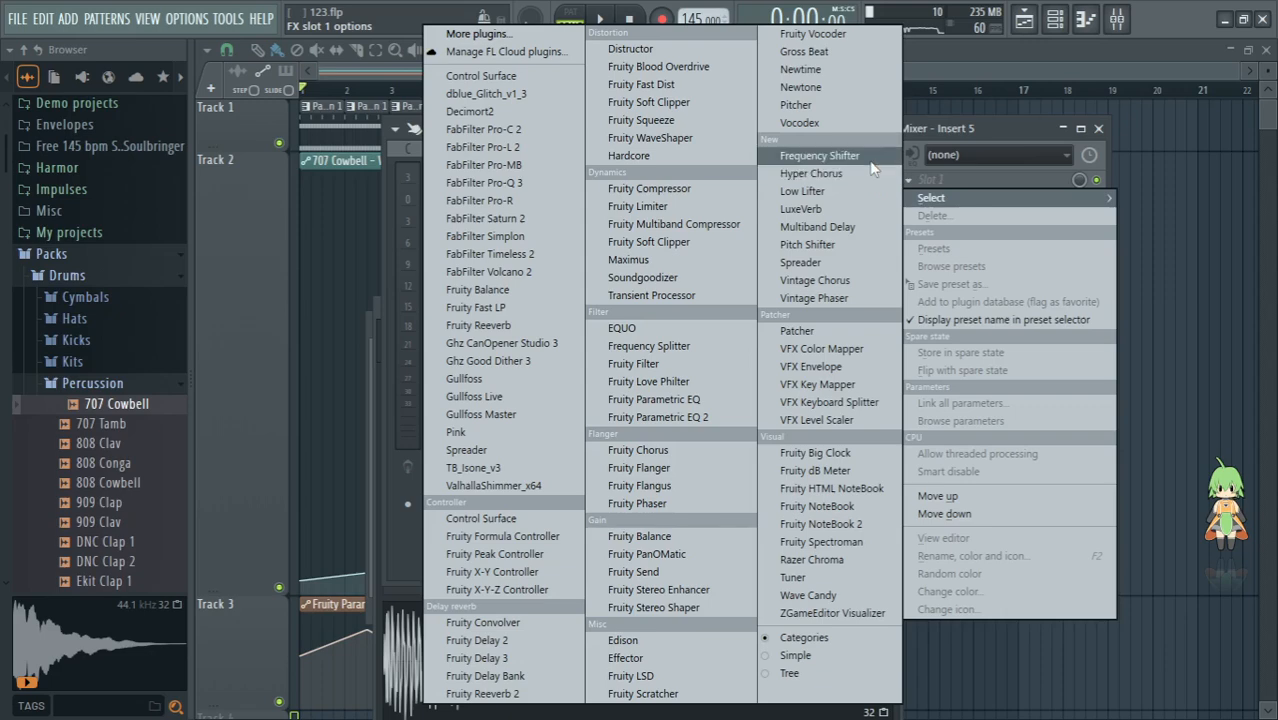
pyautogui.click(830, 156)
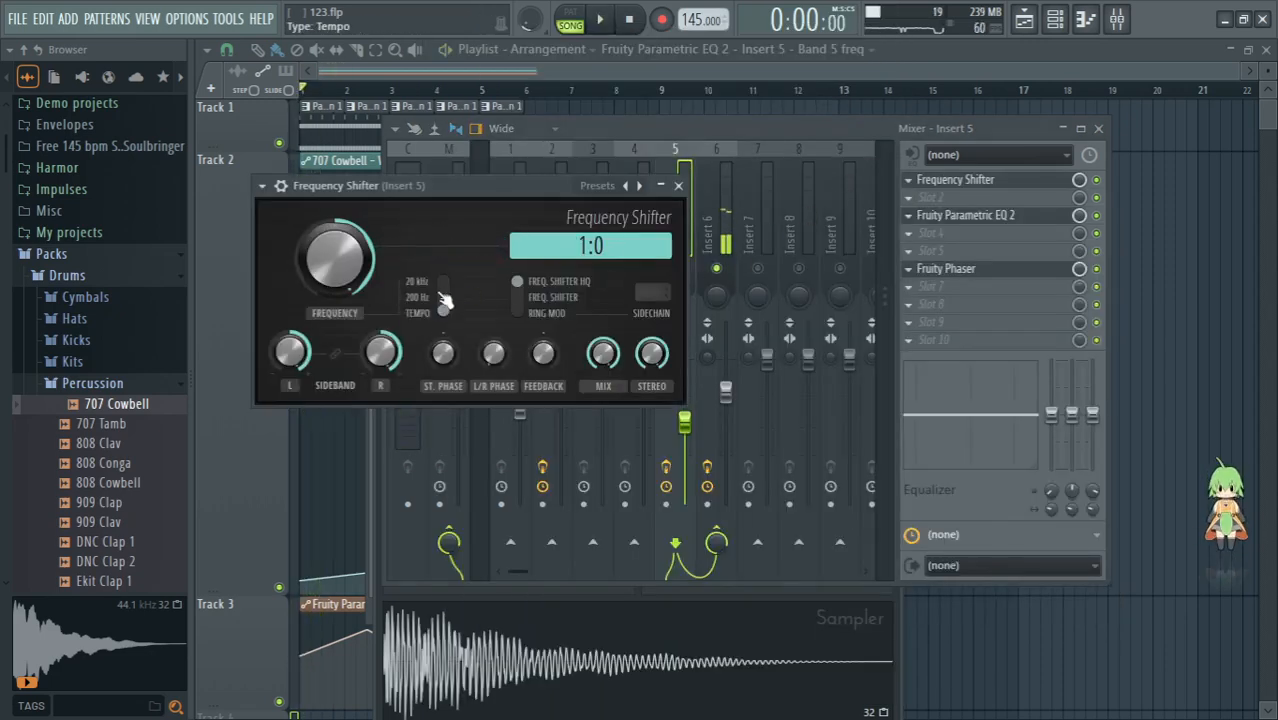
pyautogui.click(539, 315)
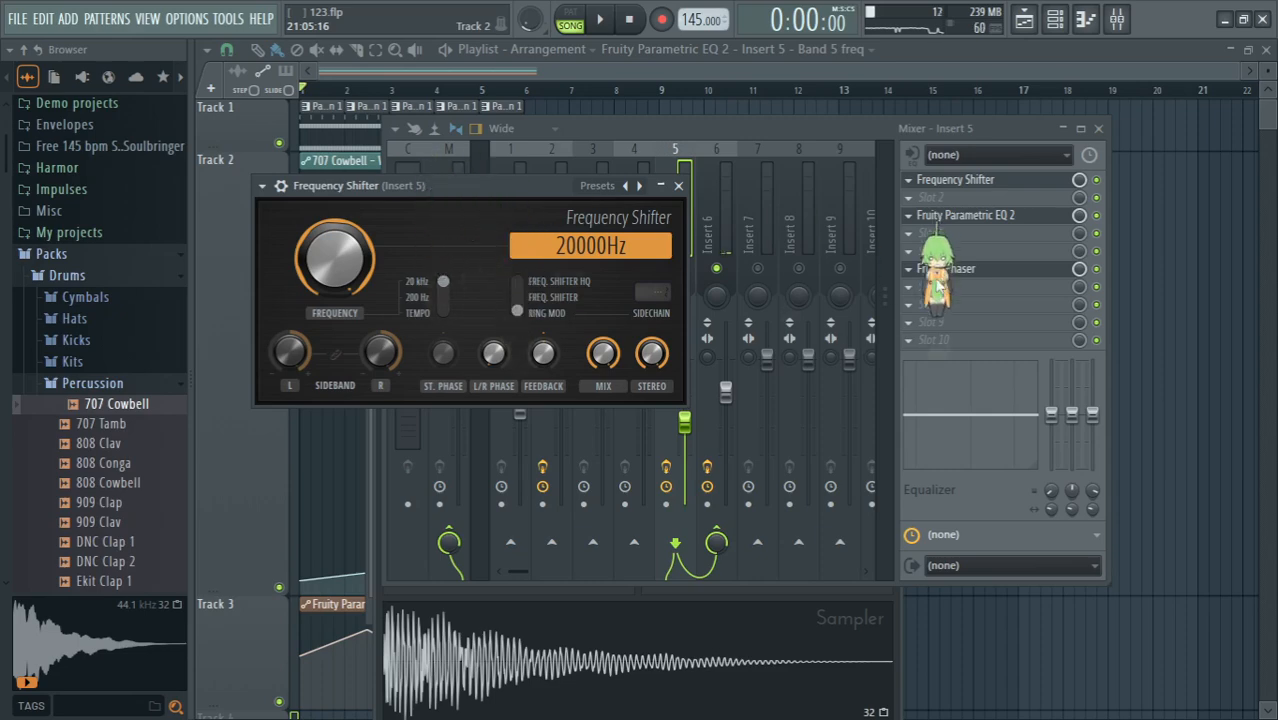
# Step: Set the Frequency Shifter's frequency to 4.71 Hz during playback, create an automation clip for it and copy its value
pyautogui.press('space')
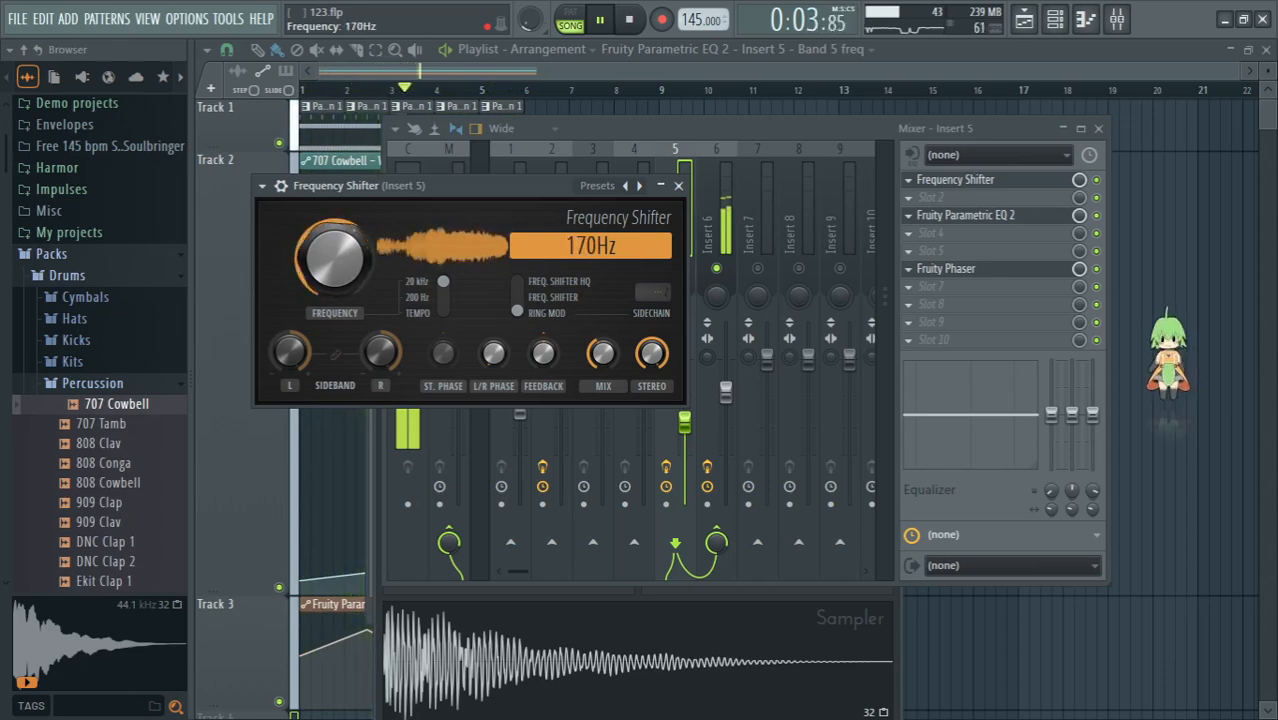
pyautogui.press('space')
pyautogui.moveTo(343, 235); pyautogui.dragTo(343, 288)
pyautogui.rightClick(343, 235)
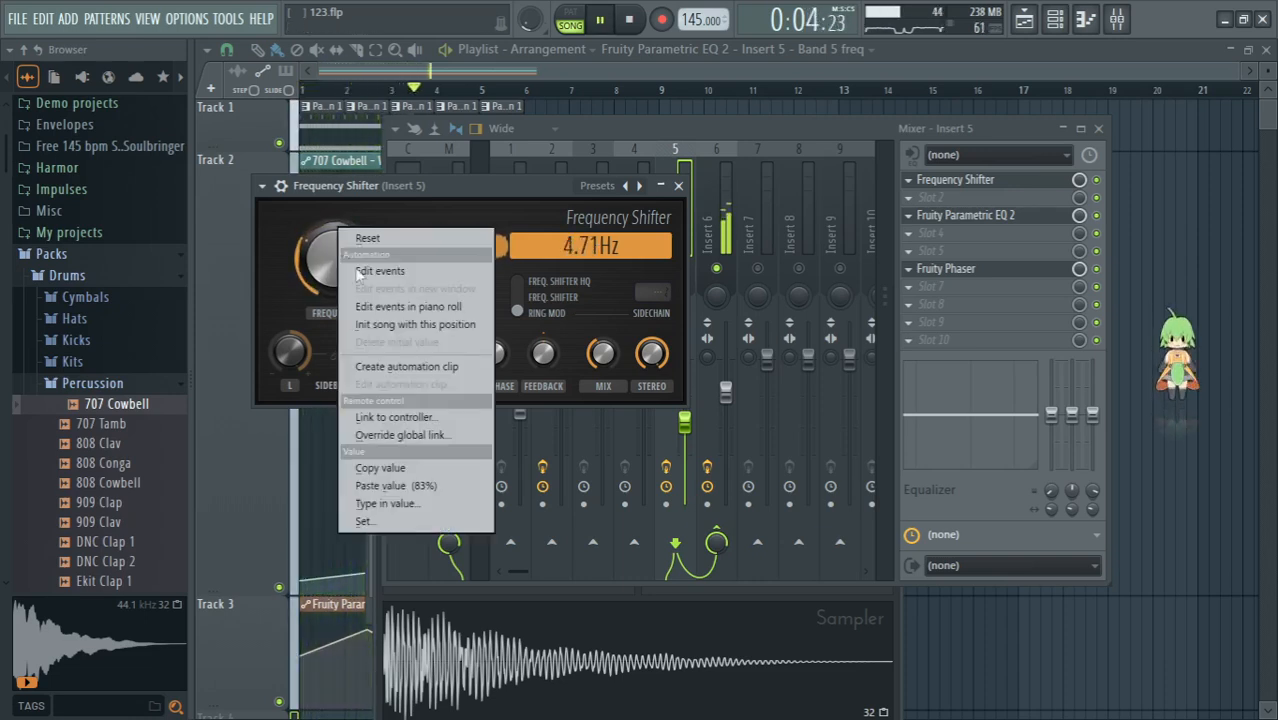
pyautogui.click(448, 368)
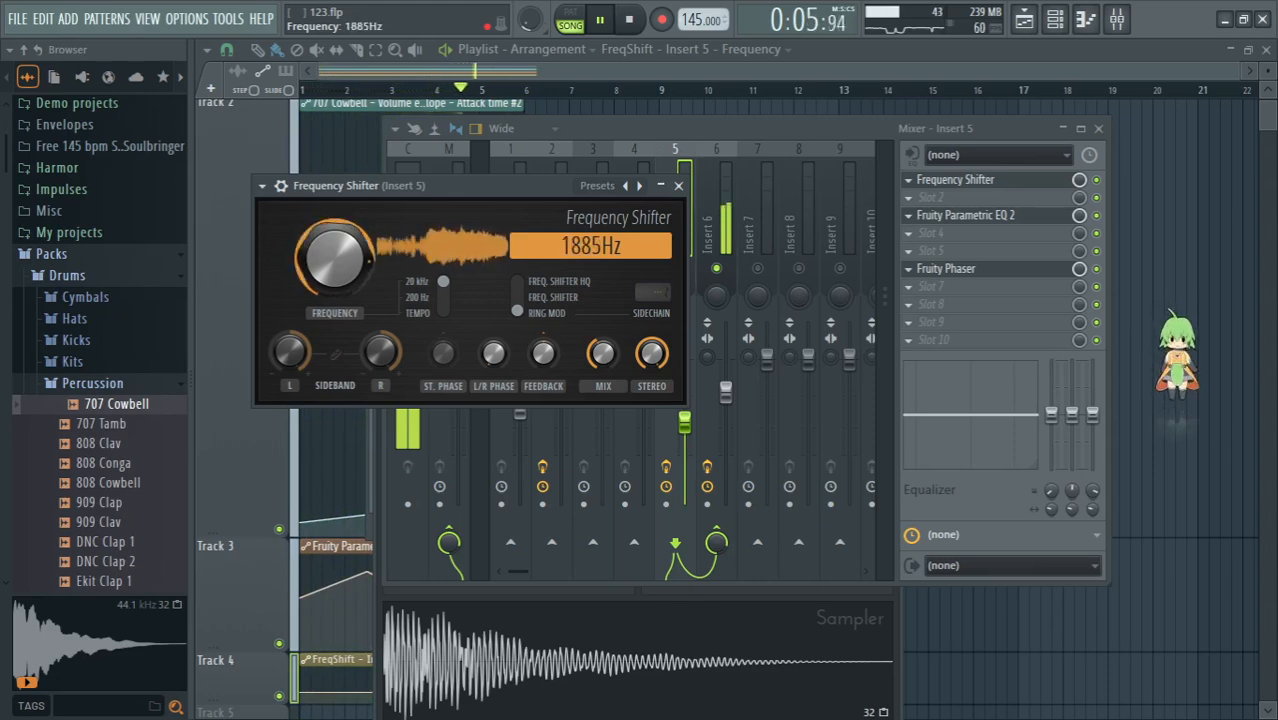
pyautogui.rightClick(333, 270)
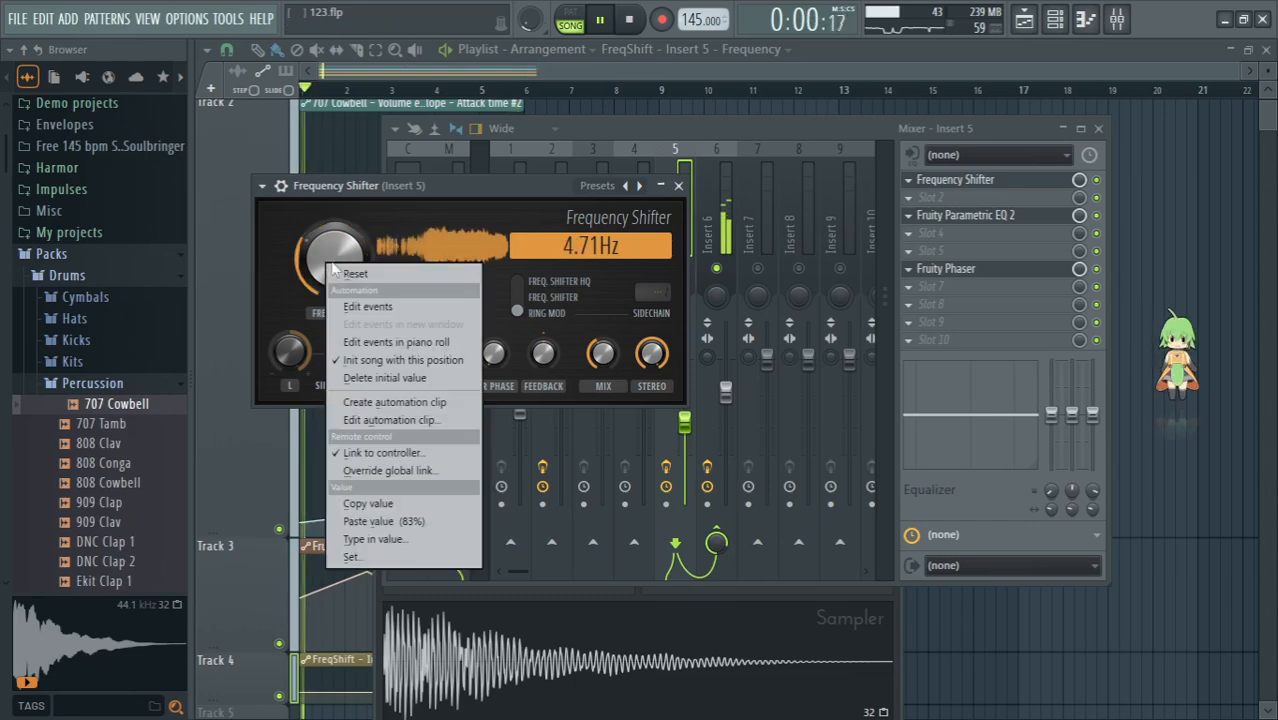
pyautogui.click(423, 508)
# Step: Shrink Track 2's height and shape the FreqShift frequency automation on Track 4 with a small peak around bar 4
pyautogui.click(1068, 640)
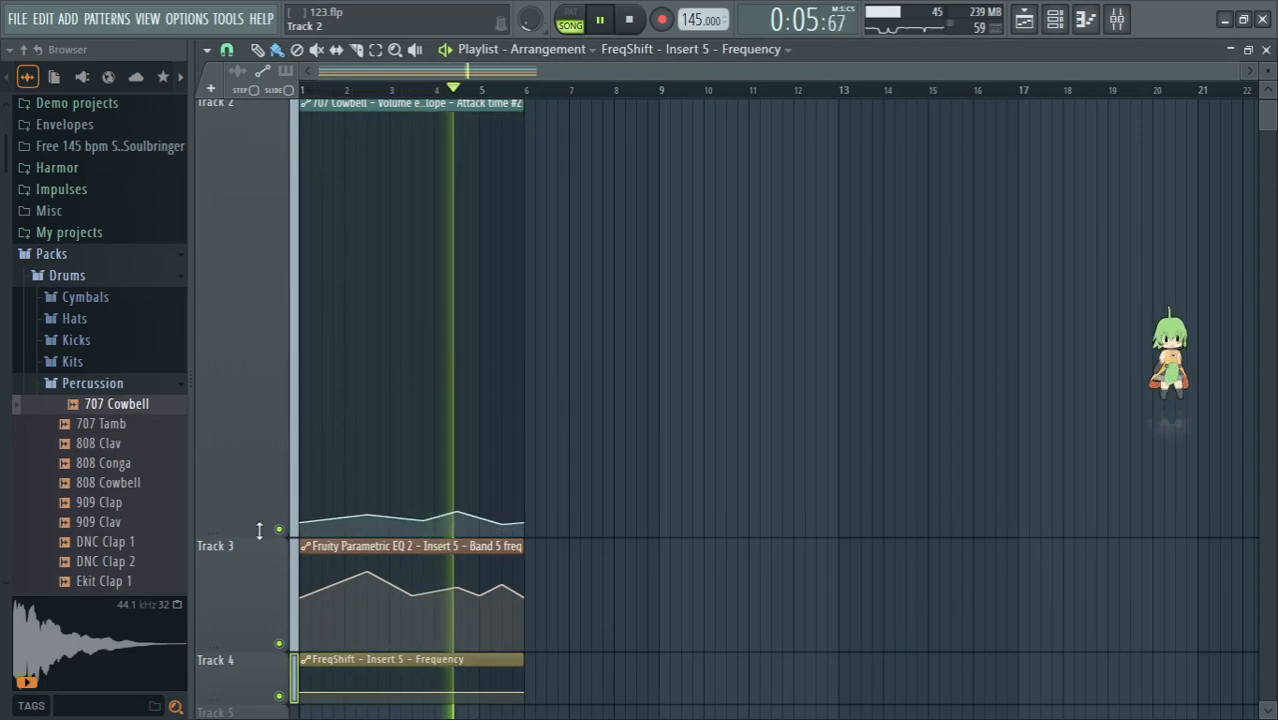
pyautogui.moveTo(259, 530); pyautogui.dragTo(328, 120)
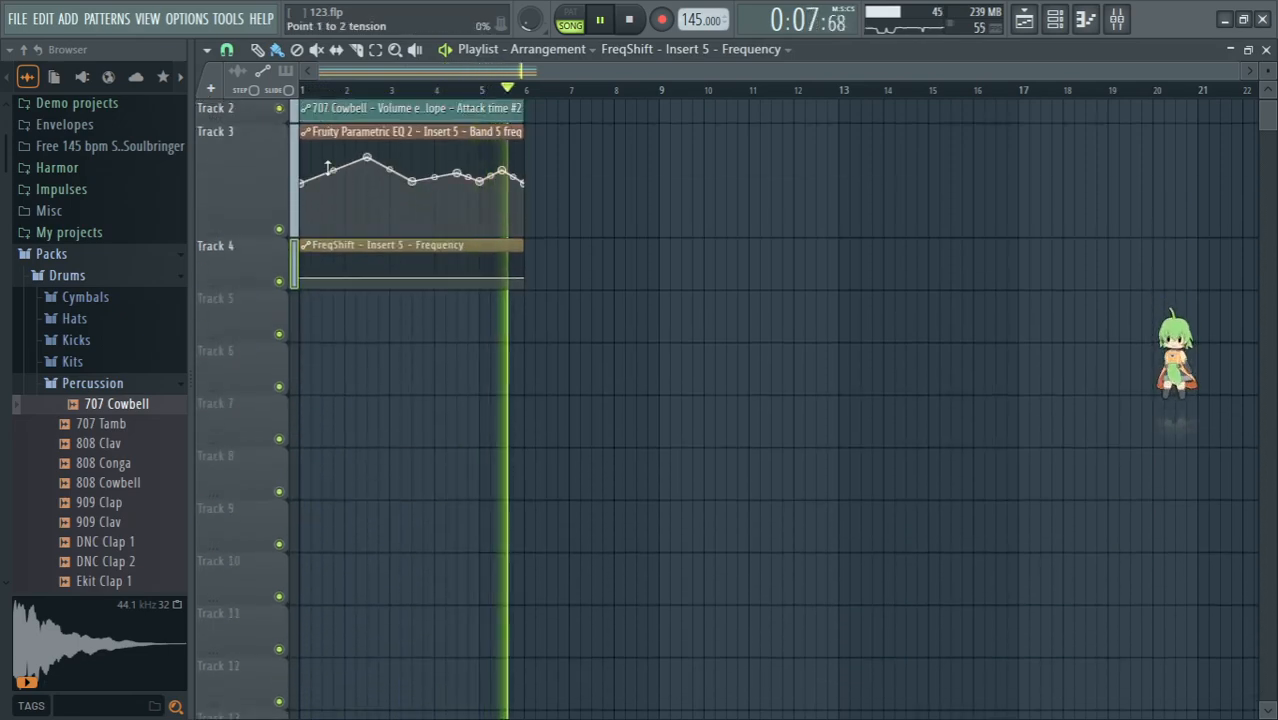
pyautogui.rightClick(440, 274)
pyautogui.moveTo(440, 274); pyautogui.dragTo(470, 278)
pyautogui.rightClick(449, 273)
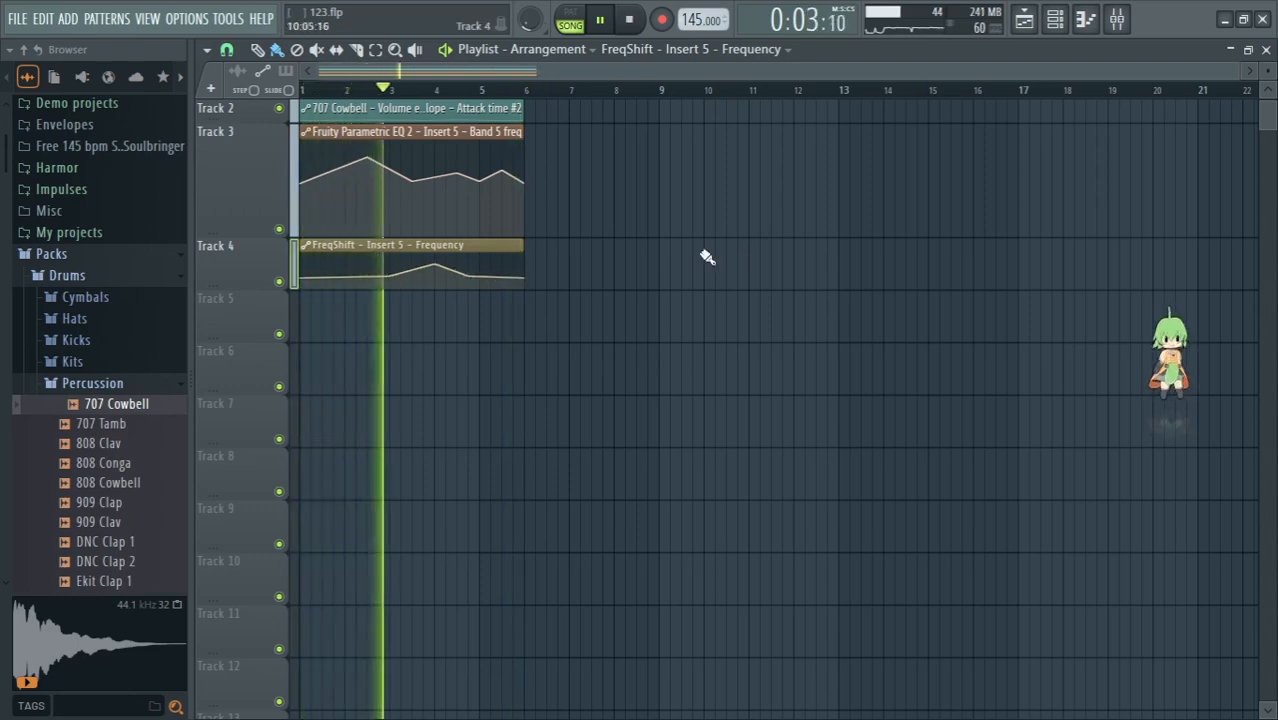
pyautogui.scroll(1, 706, 257)
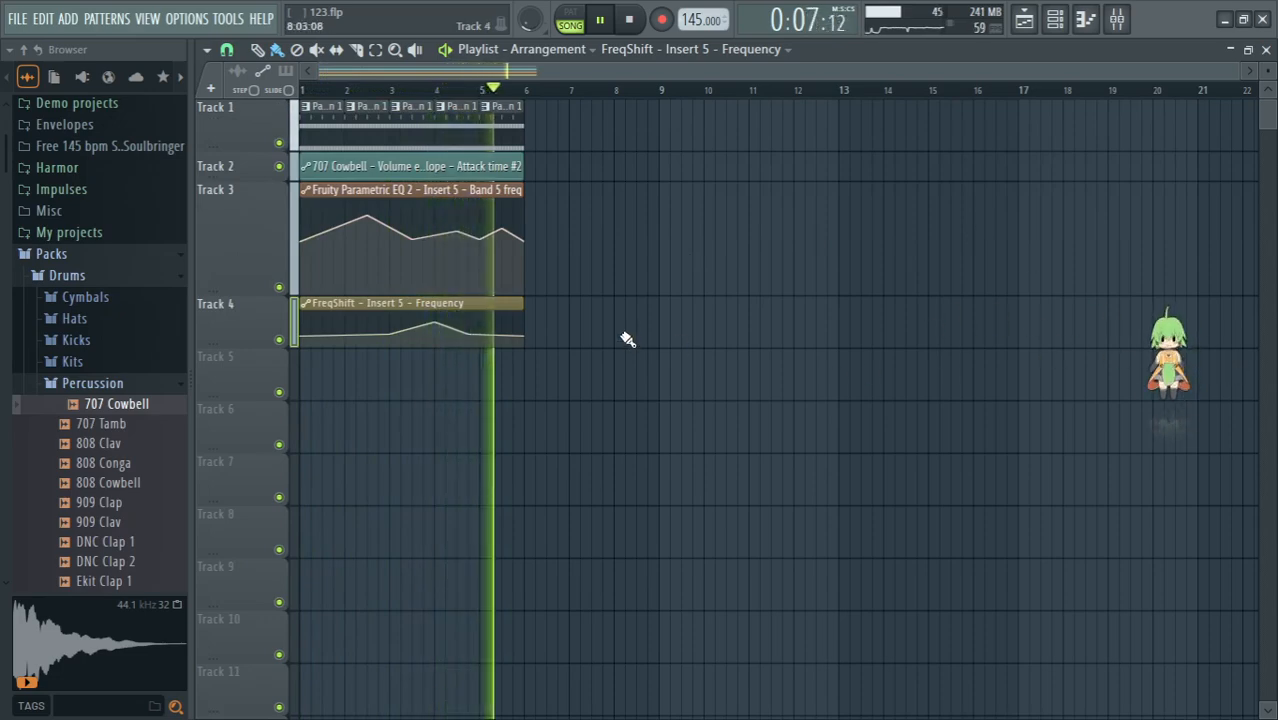
pyautogui.press('space')
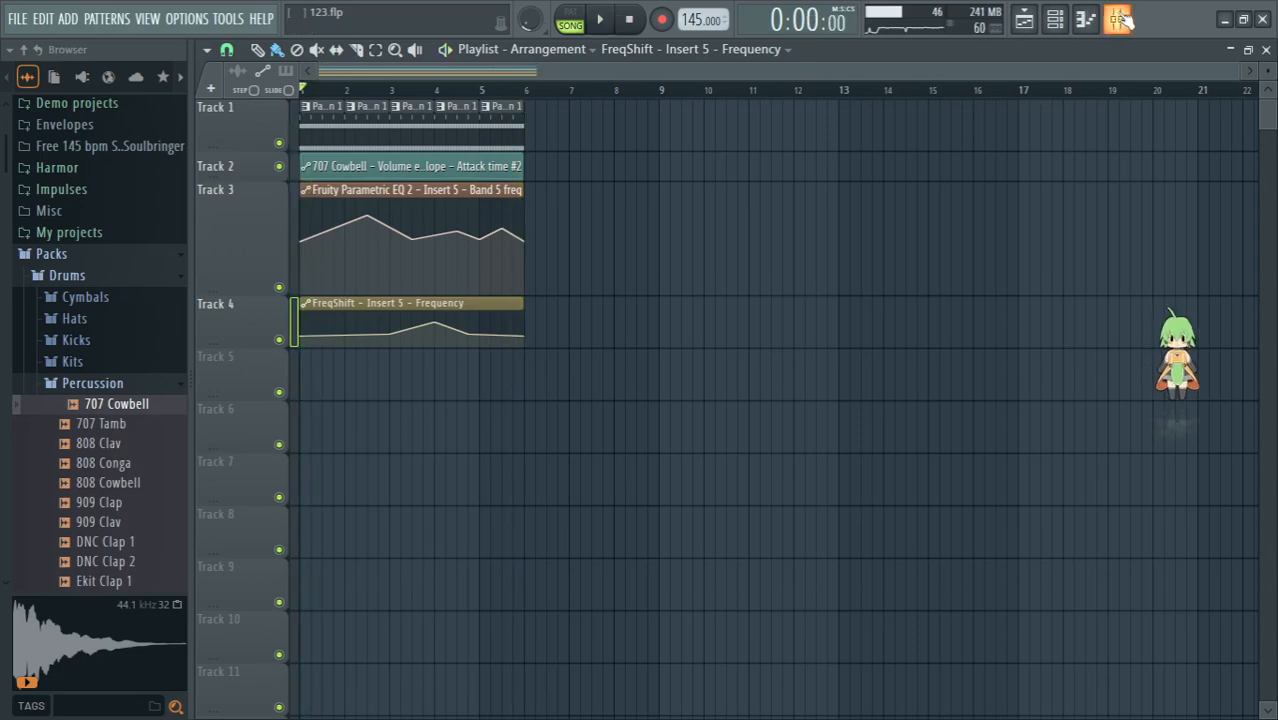
# Step: Move Insert 5's Fruity Phaser up to slot 4 and load Gross Beat into slot 6
pyautogui.click(1118, 19)
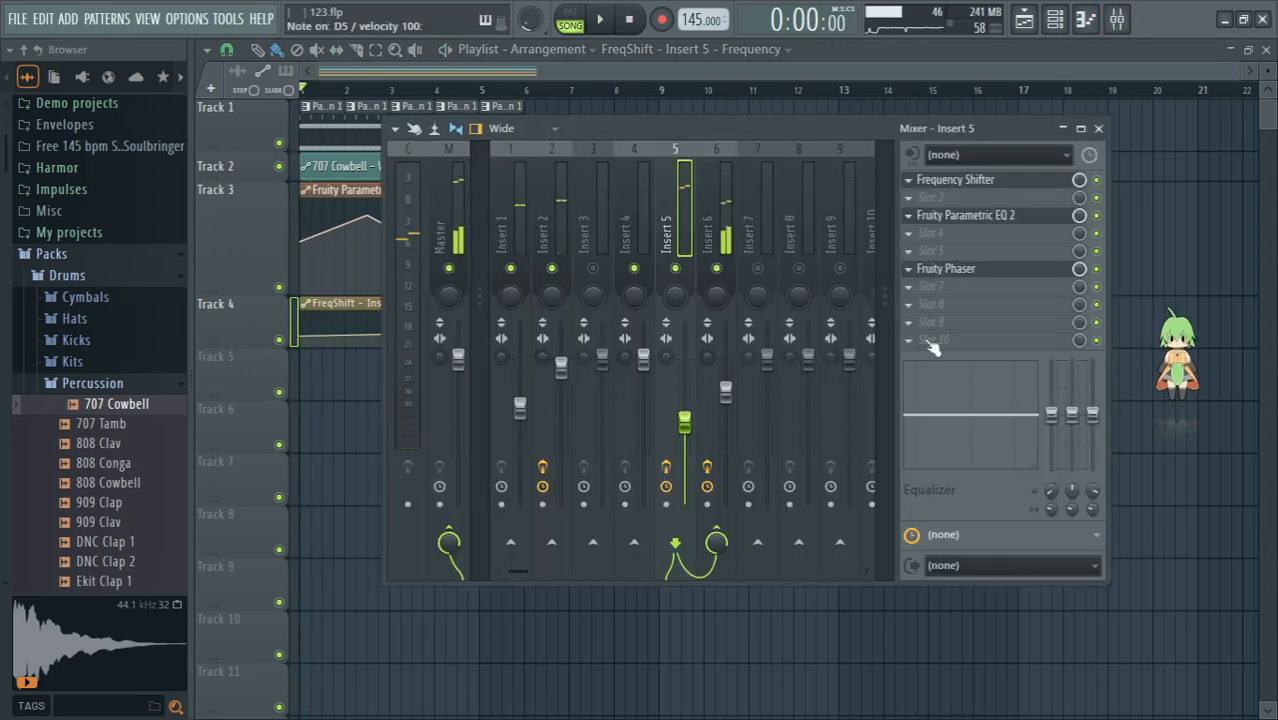
pyautogui.scroll(2, 930, 274)
pyautogui.click(909, 269)
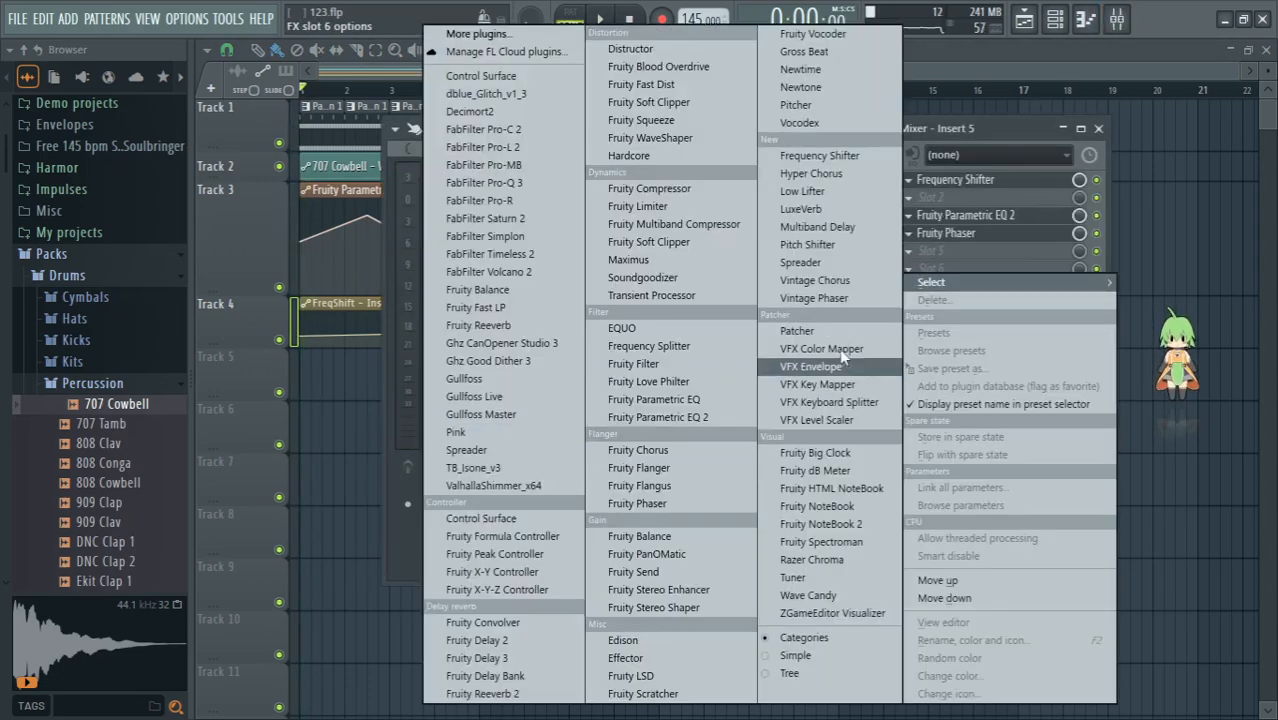
pyautogui.click(804, 51)
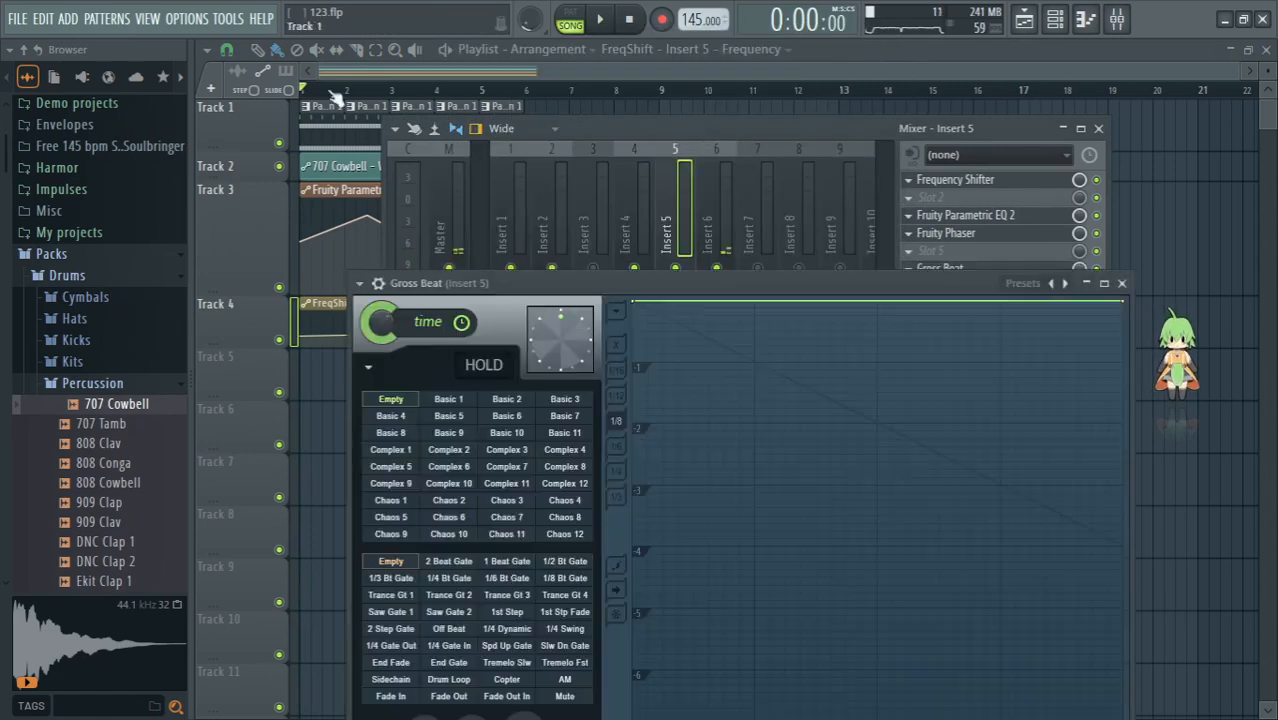
# Step: Load Gross Beat's Mega Trance Gates pack by Soulbringer preset and audition volume slots Trance Gt 7, 18, 19, 24 and 26
pyautogui.click(359, 284)
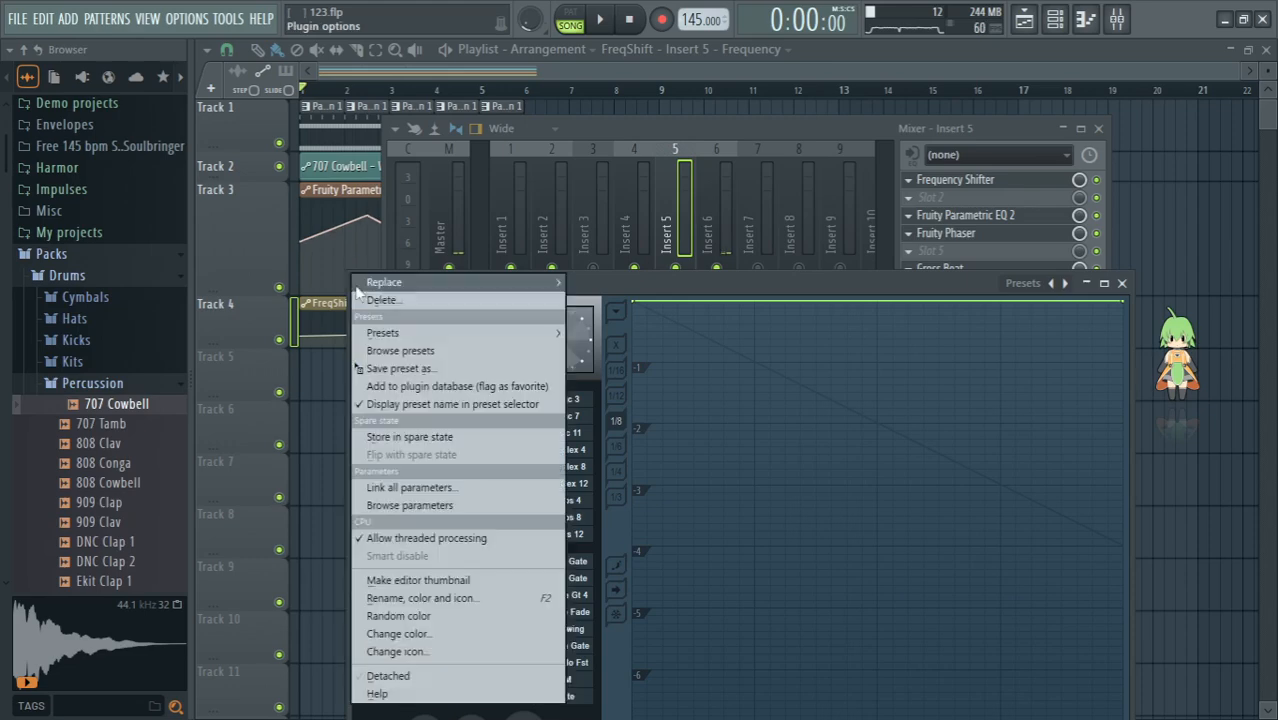
pyautogui.moveTo(420, 336)
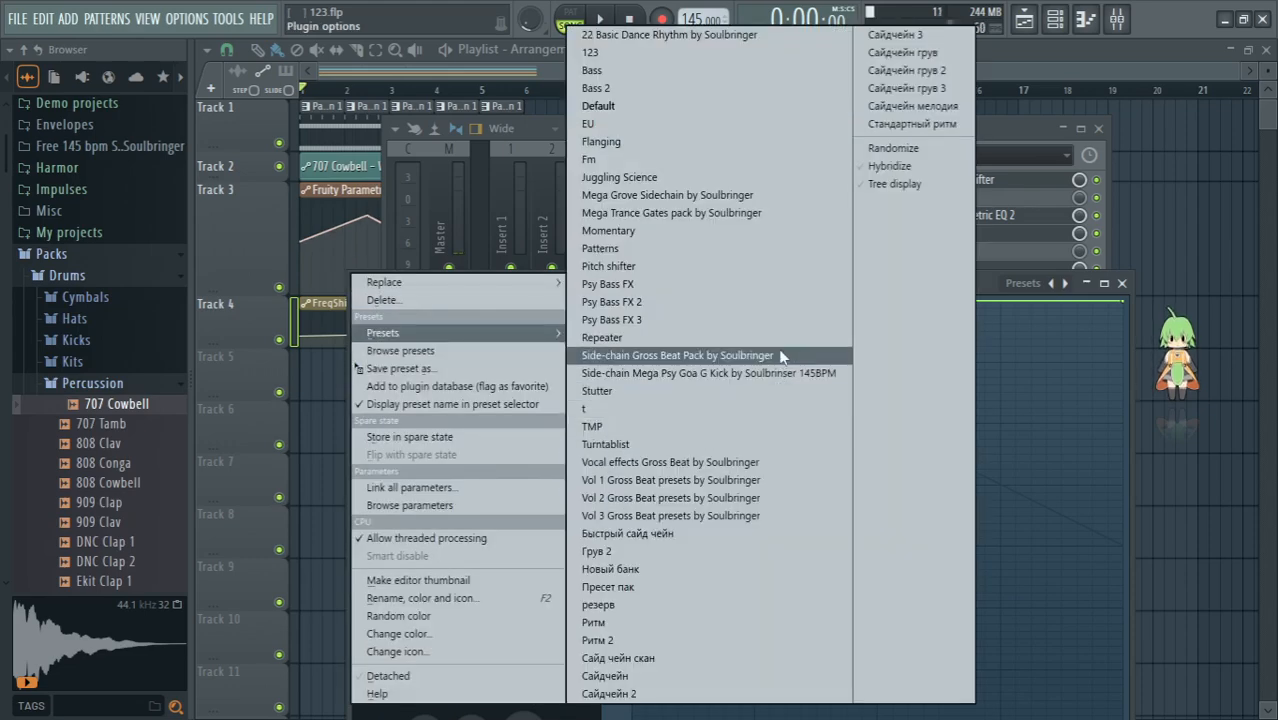
pyautogui.click(795, 215)
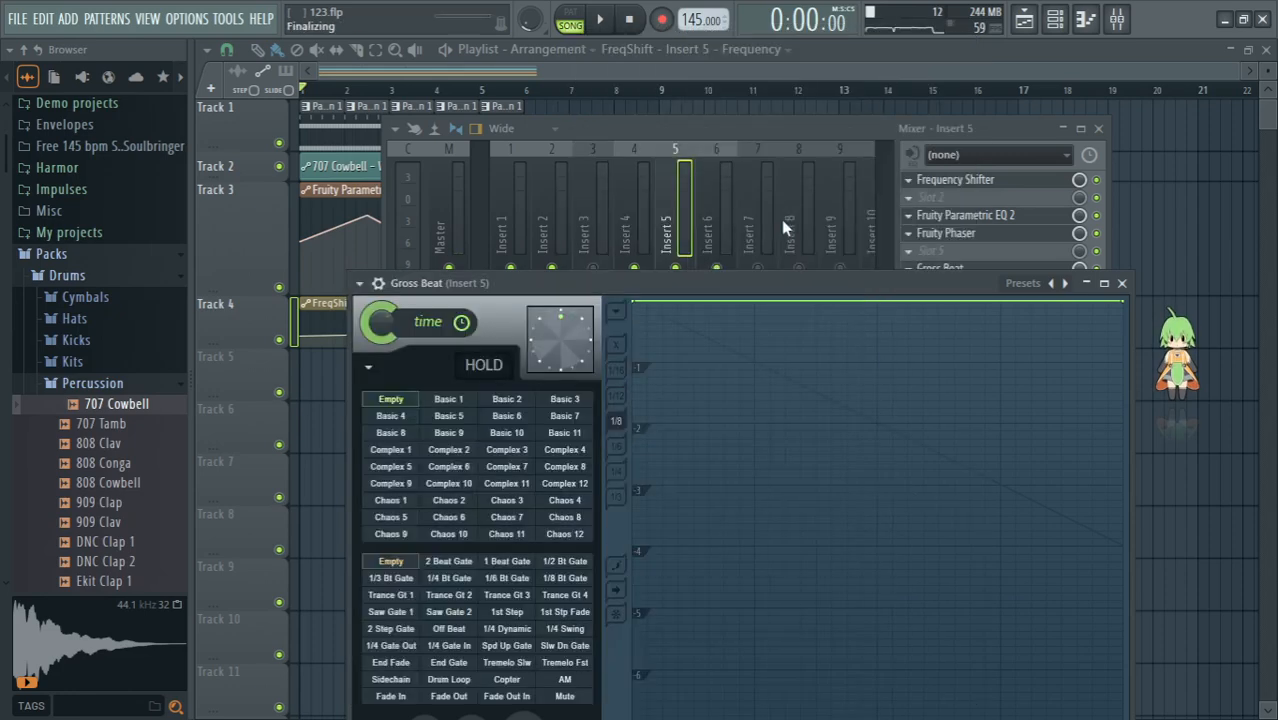
pyautogui.click(510, 580)
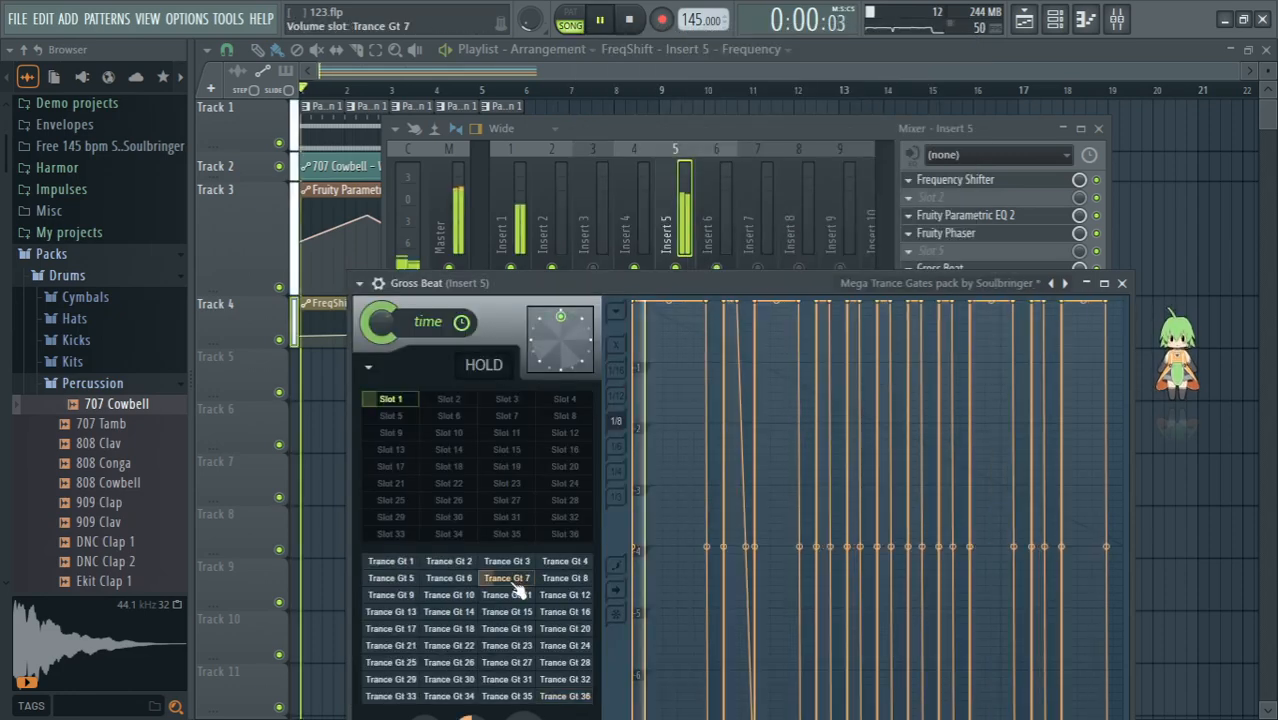
pyautogui.click(448, 628)
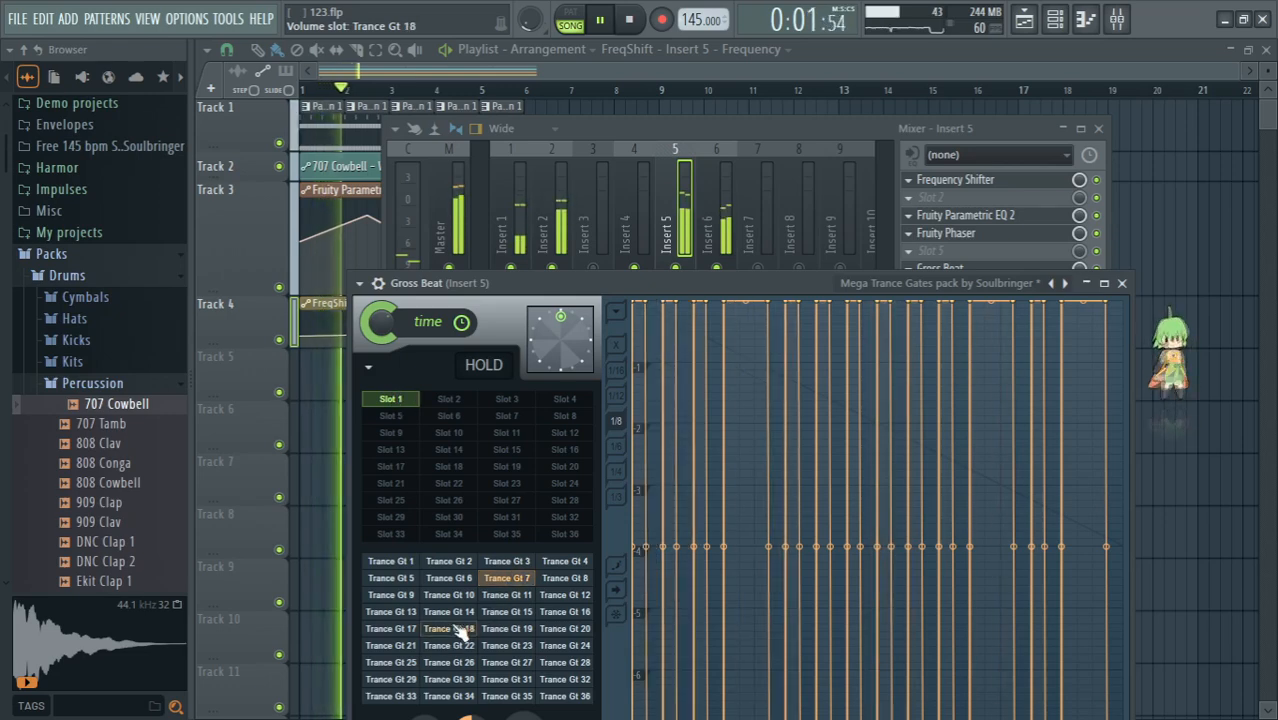
pyautogui.click(517, 632)
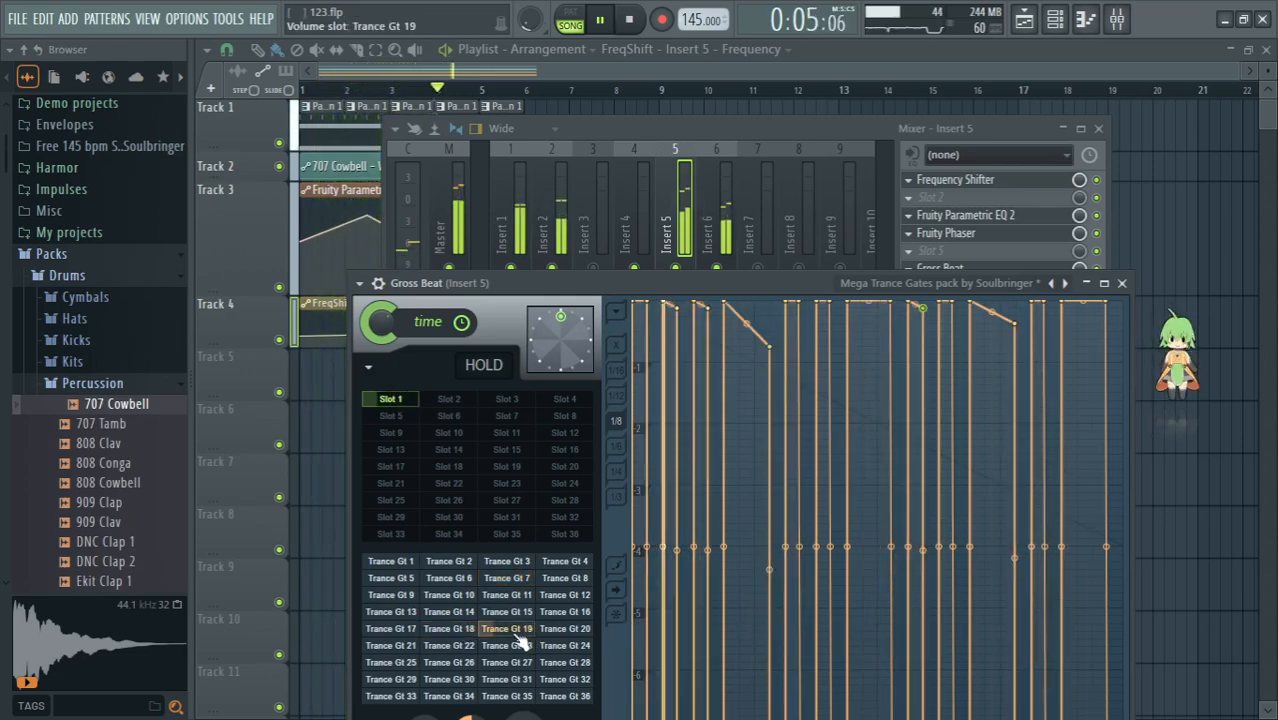
pyautogui.click(575, 647)
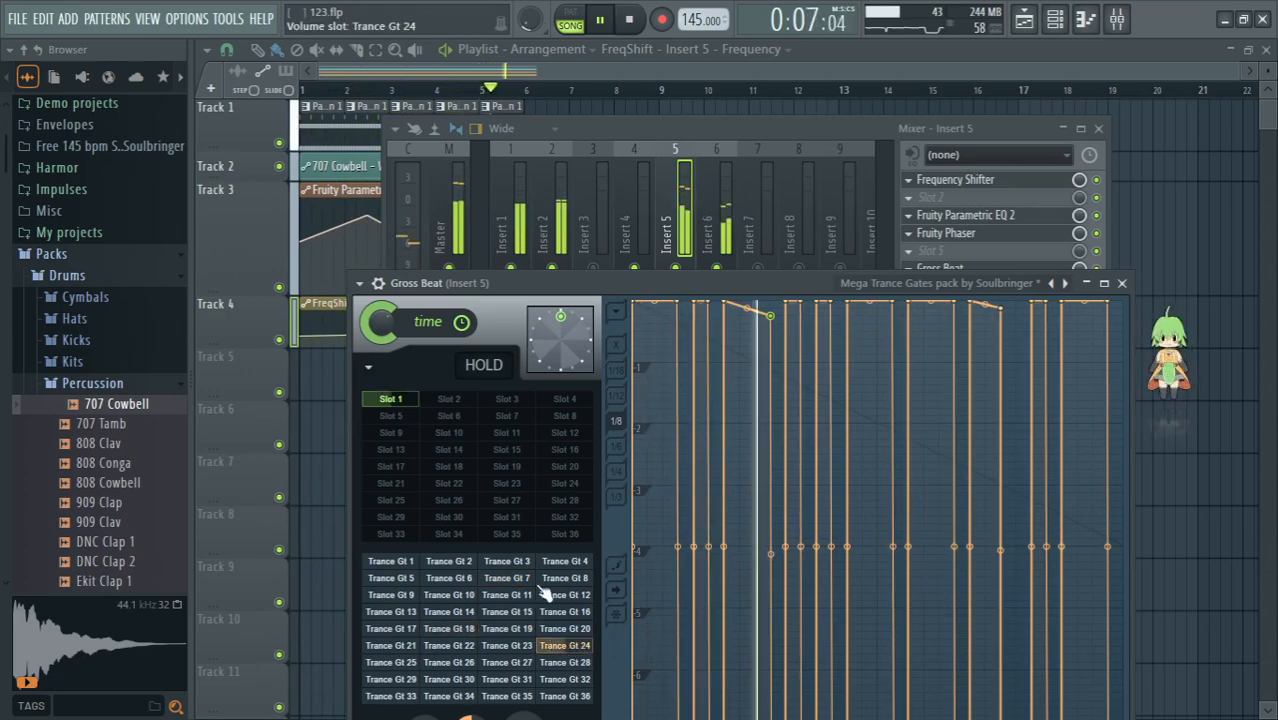
pyautogui.click(452, 663)
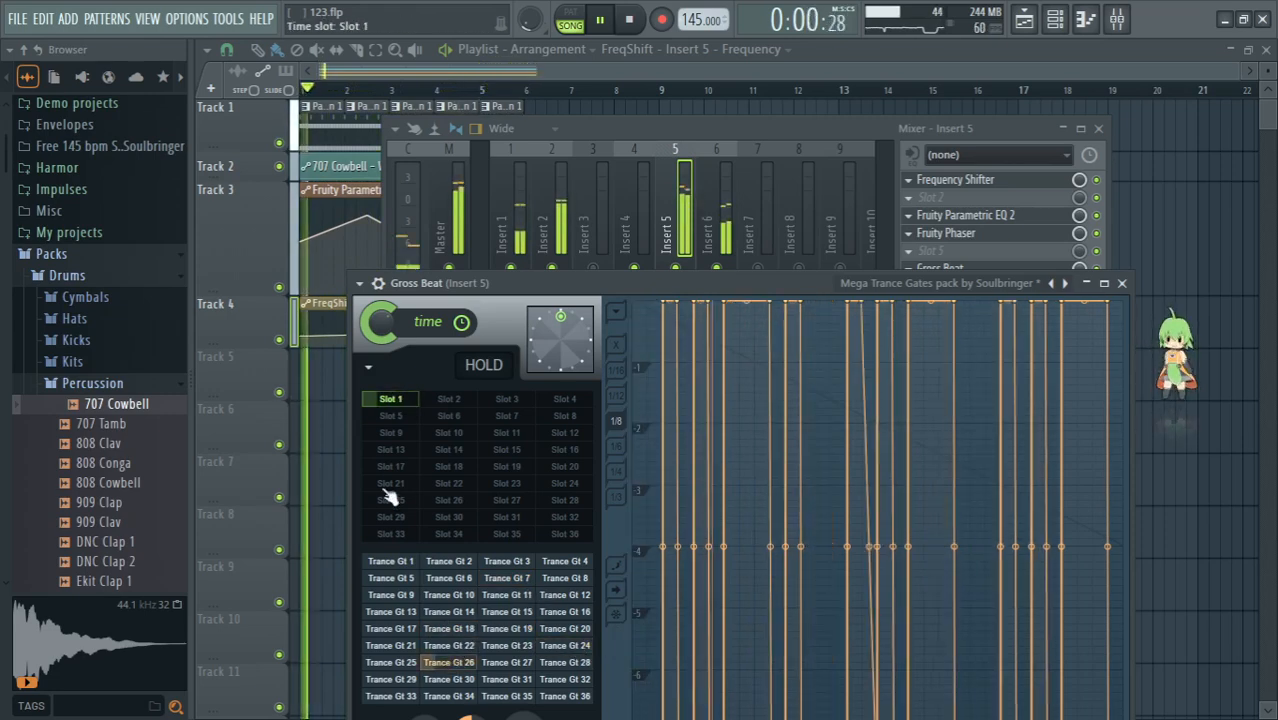
# Step: Load Gross Beat's Vol 3 Gross Beat presets by Soulbringer and audition time slots FX14 and FX27, ending on FX21
pyautogui.click(378, 283)
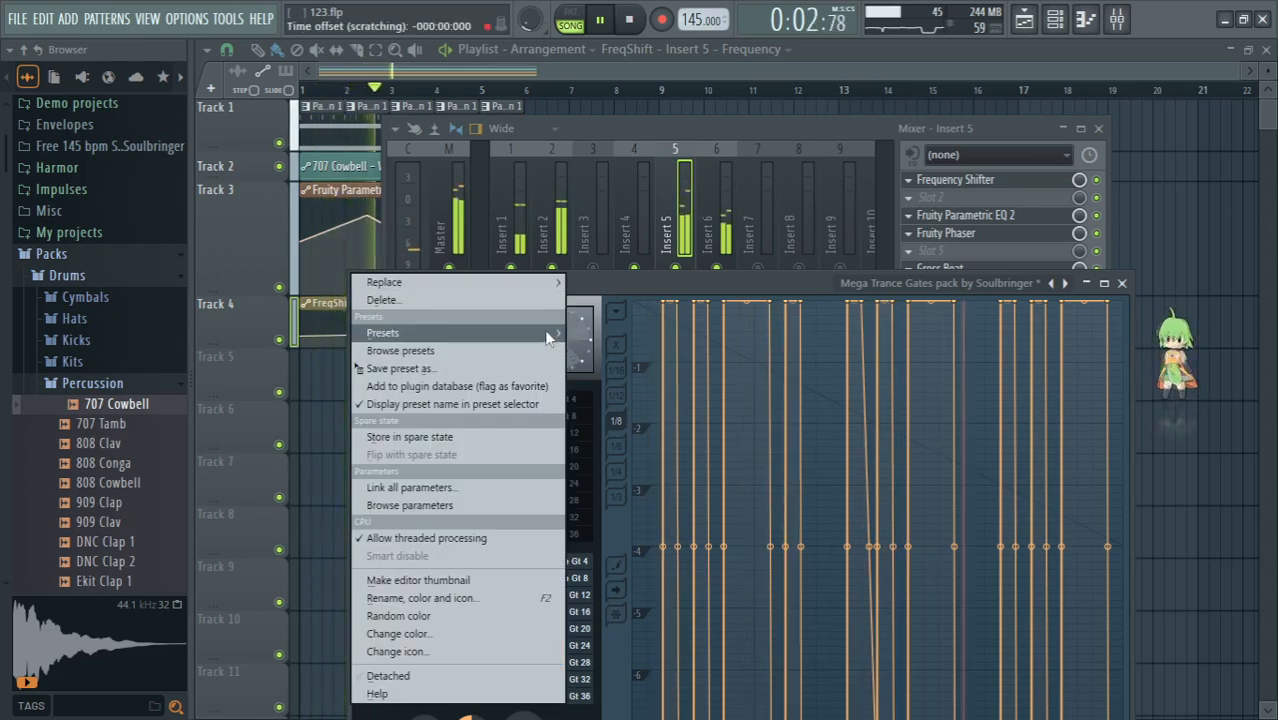
pyautogui.moveTo(558, 333)
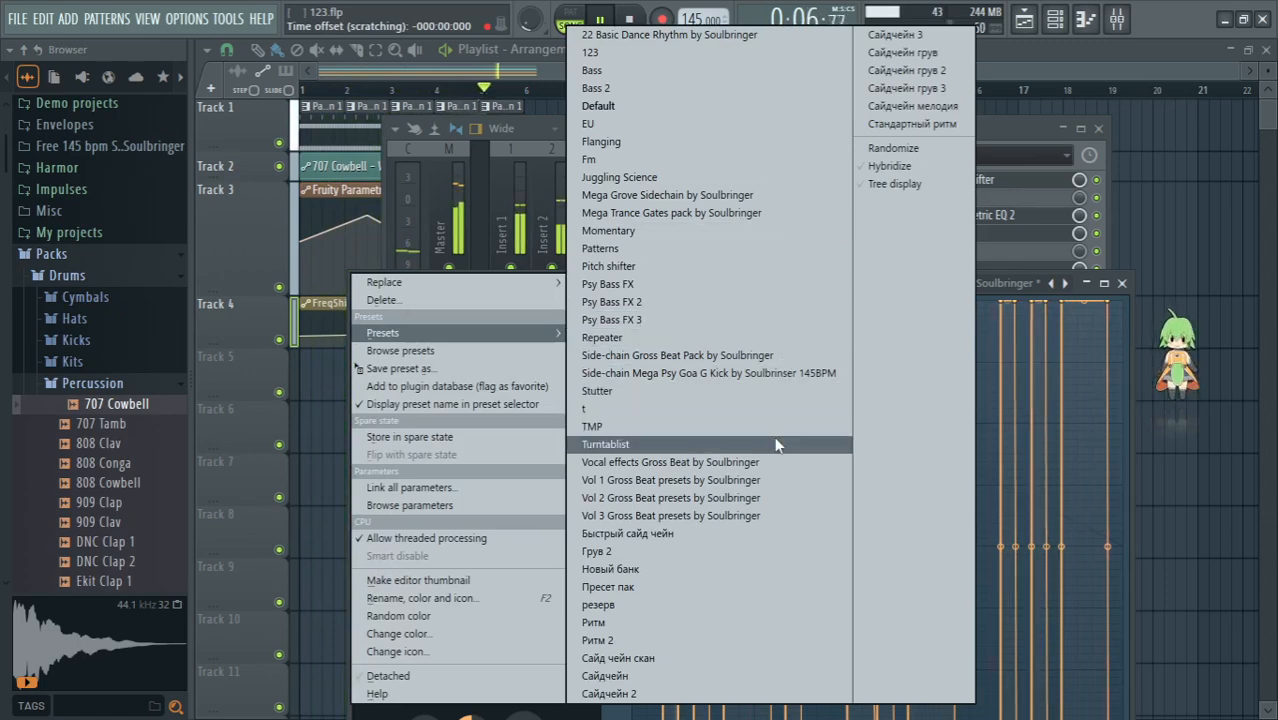
pyautogui.click(778, 515)
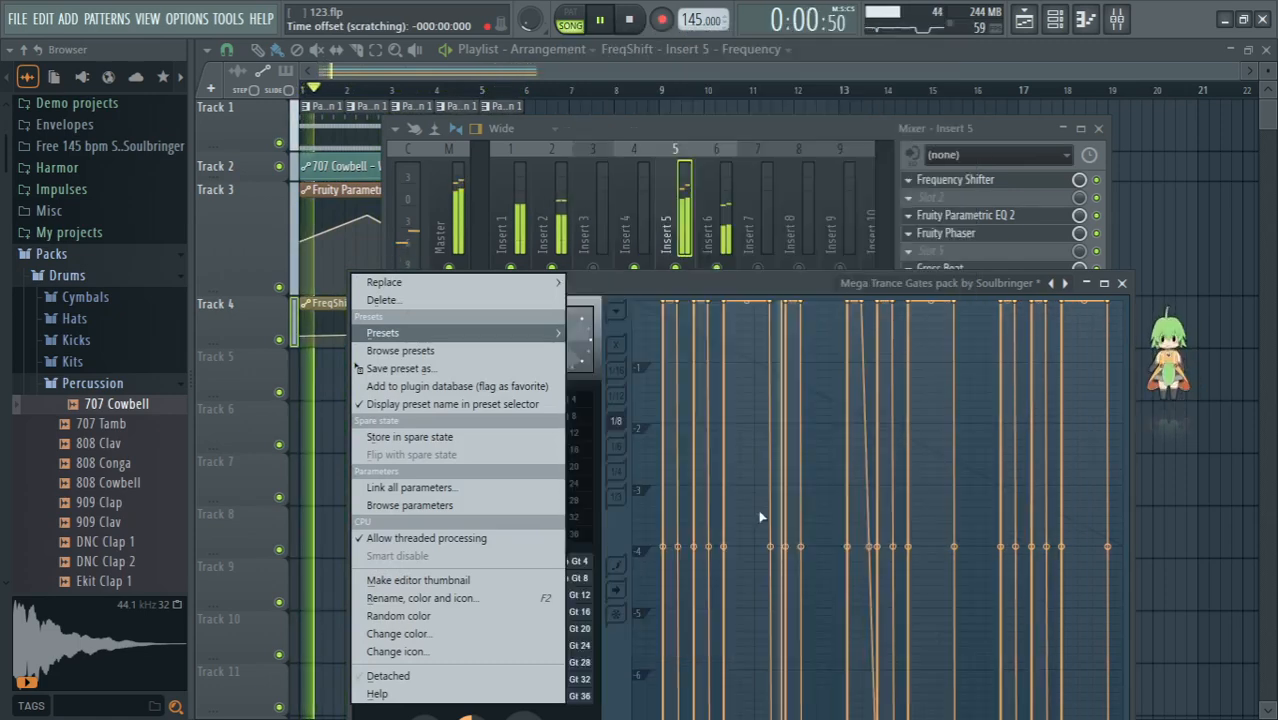
pyautogui.click(507, 450)
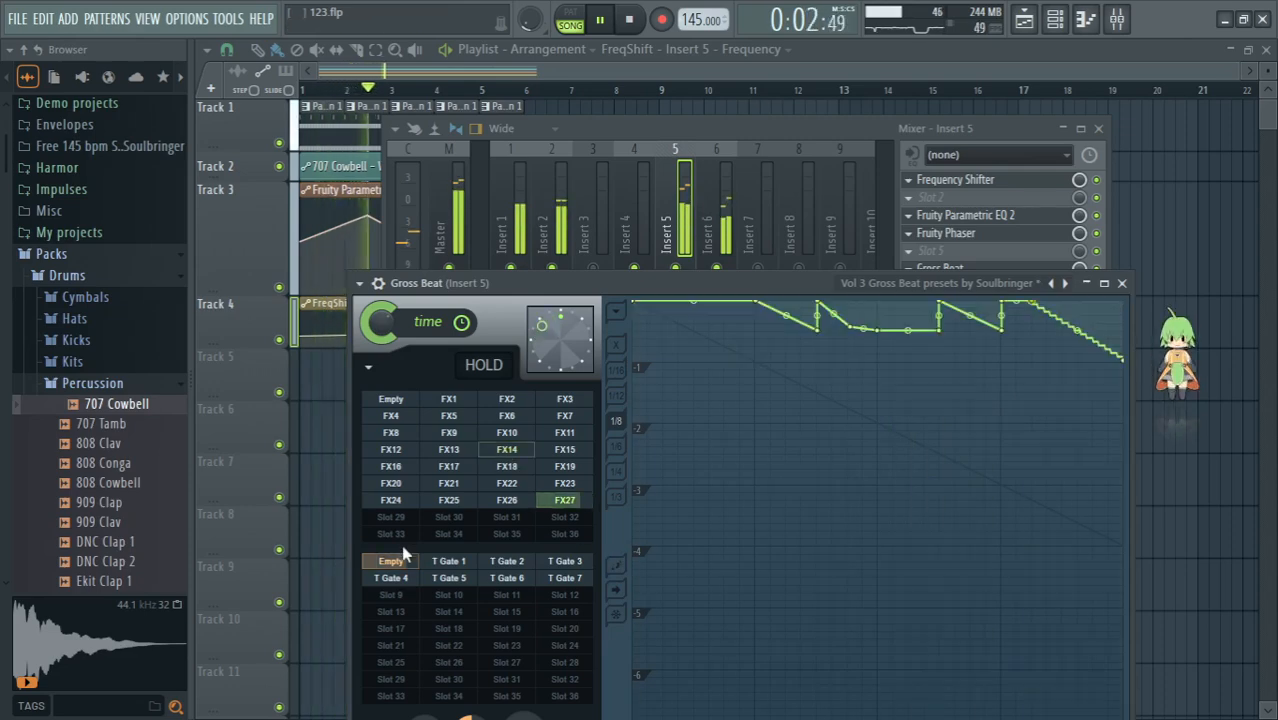
pyautogui.click(449, 483)
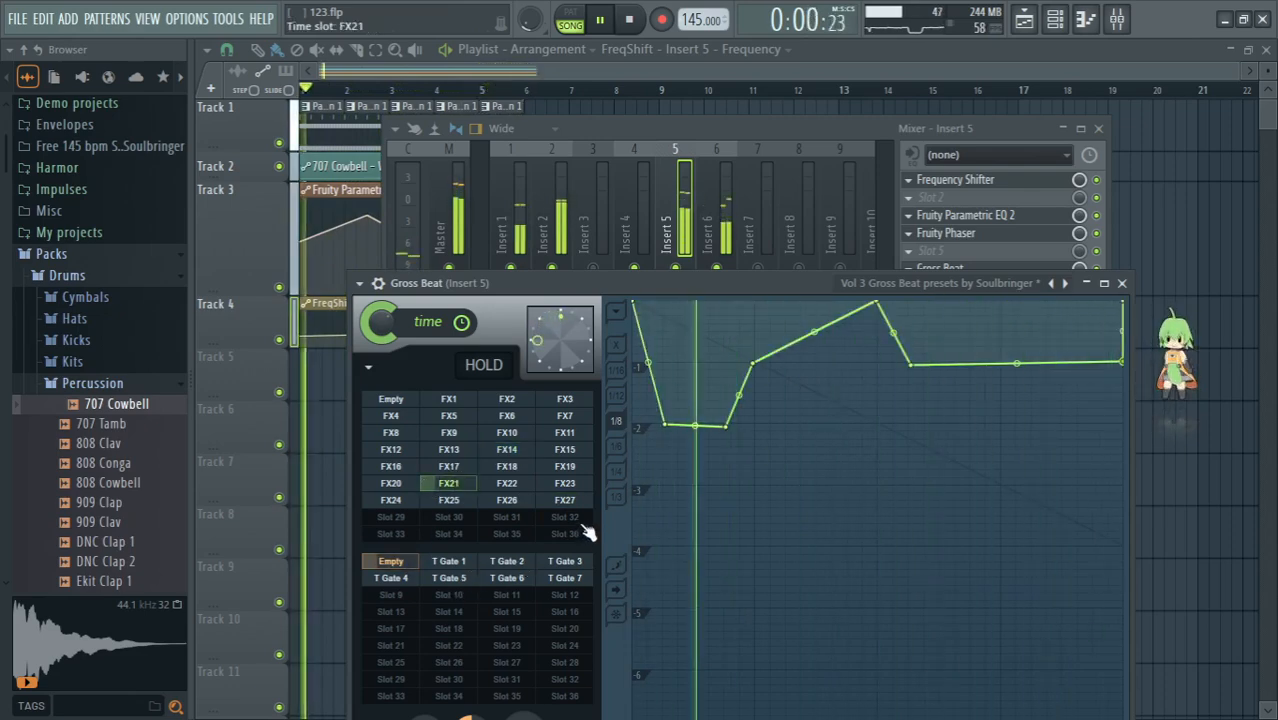
# Step: Audition Gross Beat's time slots FX23, FX24, FX26, FX27, FX19 and FX7 during playback
pyautogui.click(565, 484)
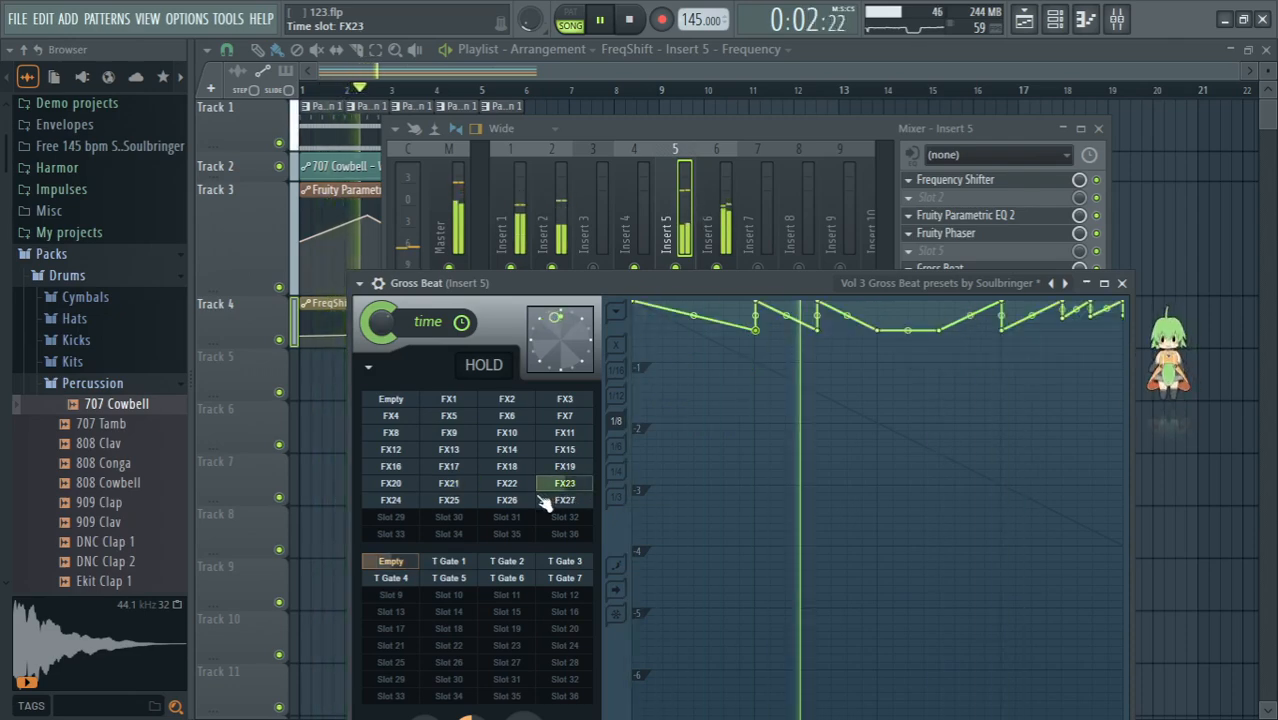
pyautogui.click(392, 502)
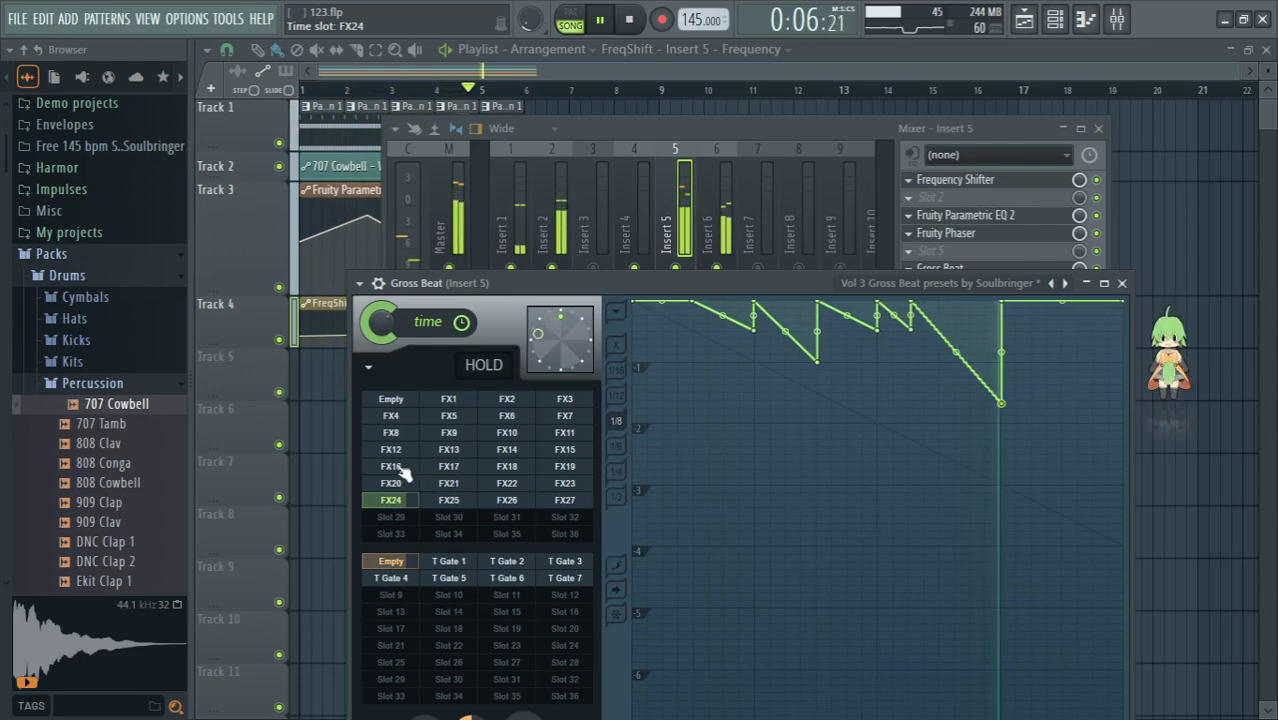
pyautogui.click(401, 468)
pyautogui.click(510, 503)
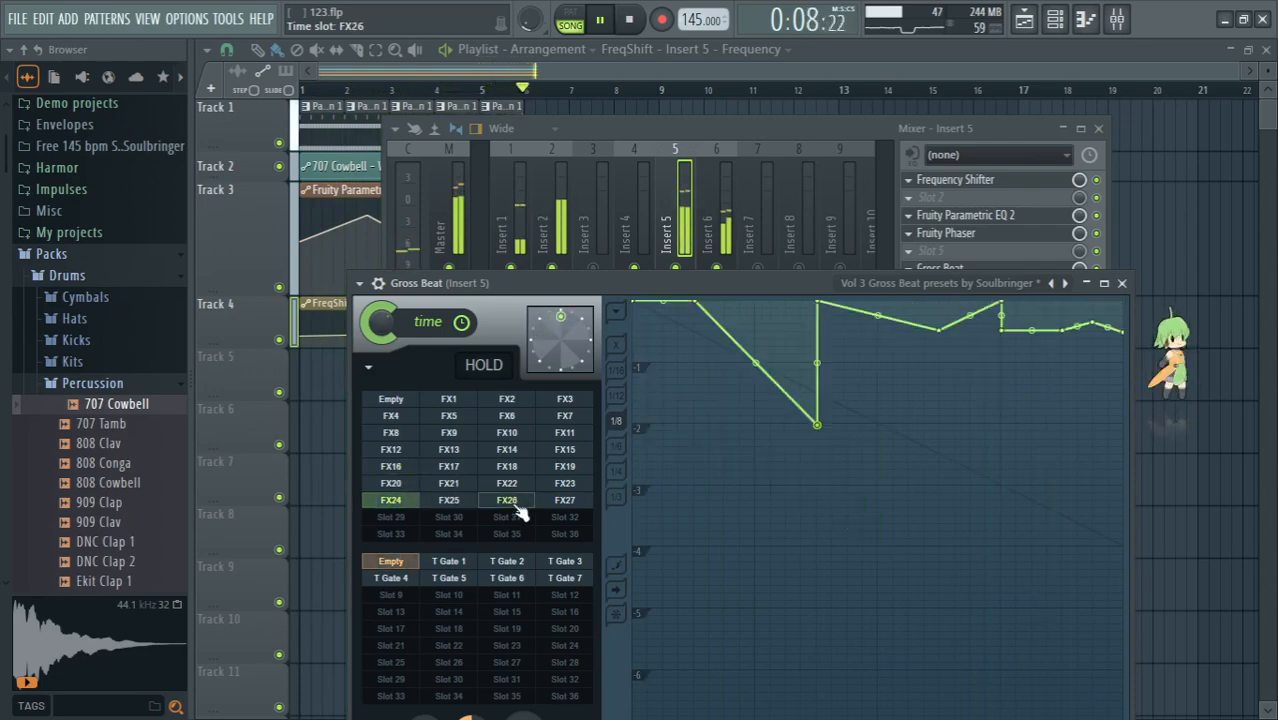
pyautogui.click(578, 503)
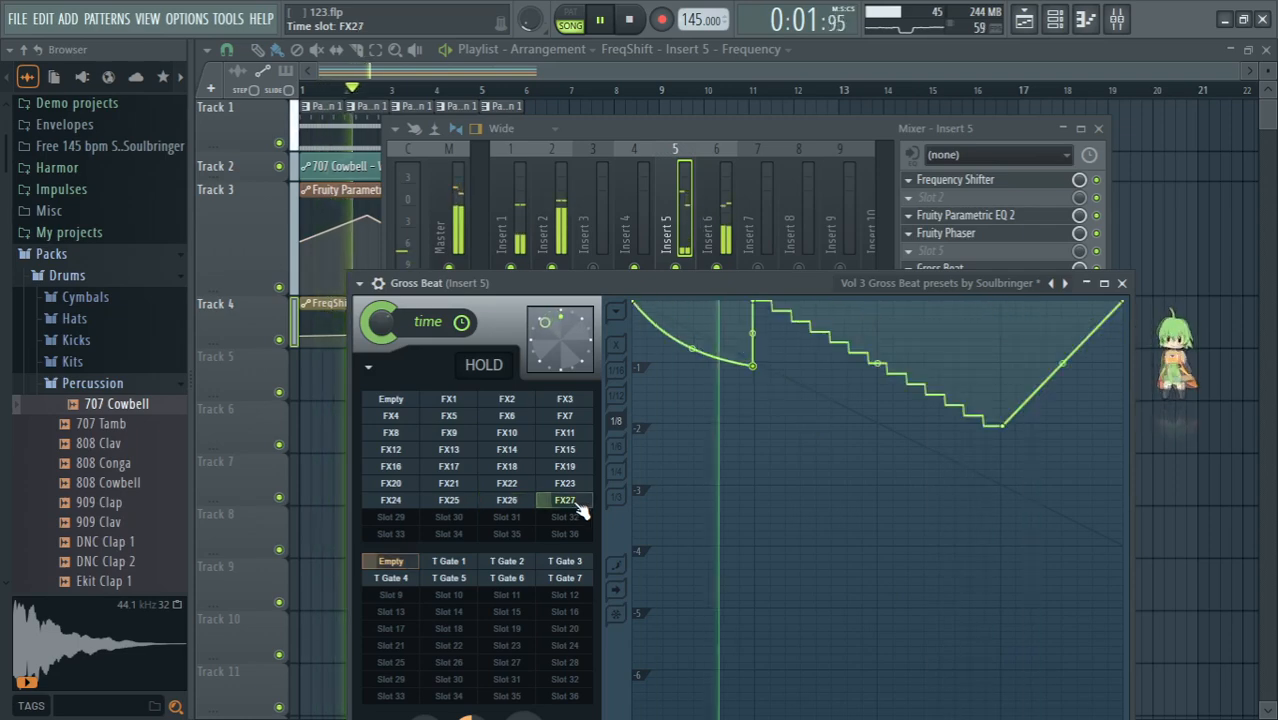
pyautogui.click(574, 469)
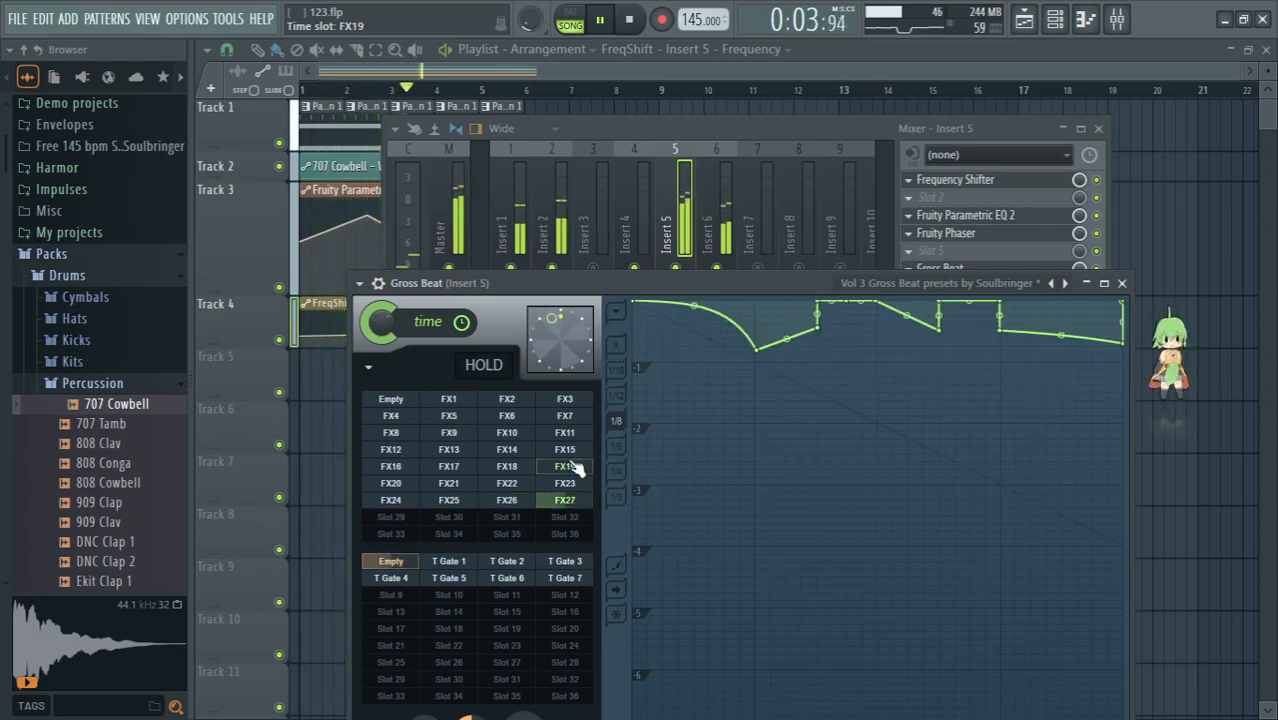
pyautogui.click(568, 418)
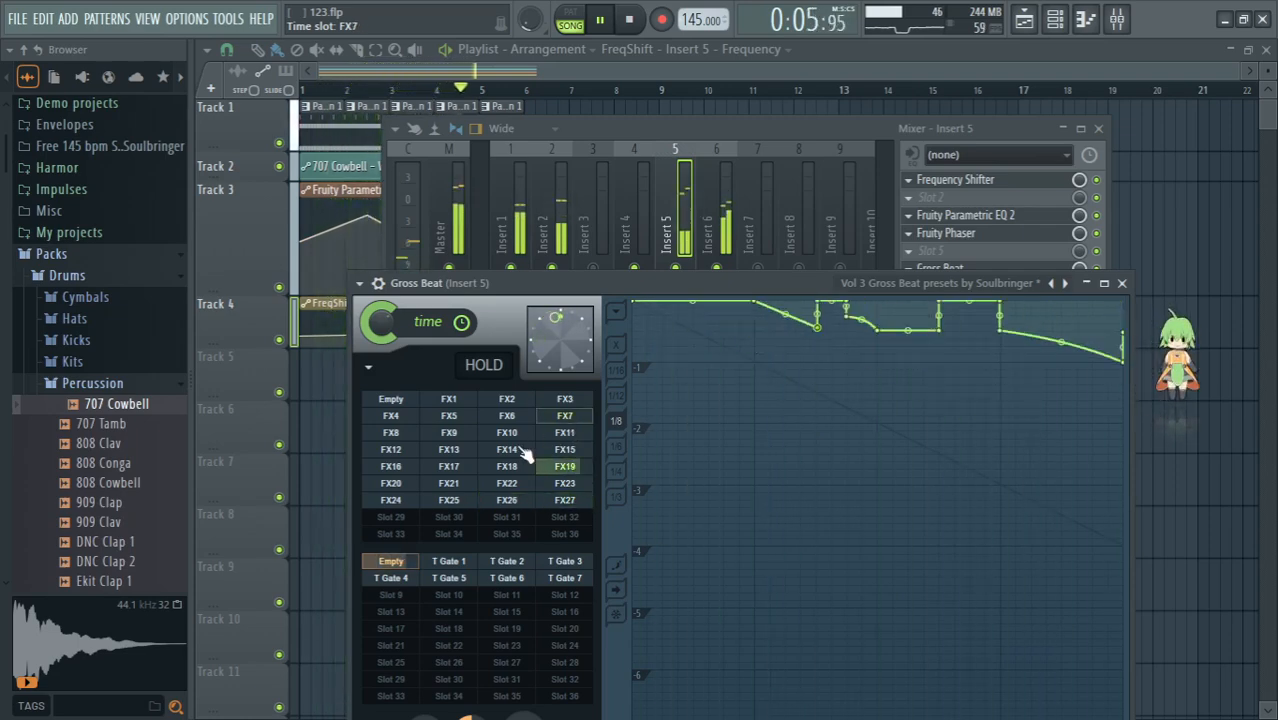
# Step: Set Gross Beat's volume slot to T Gate 2, try time slots FX14 and FX23 with it, and stop playback
pyautogui.click(512, 563)
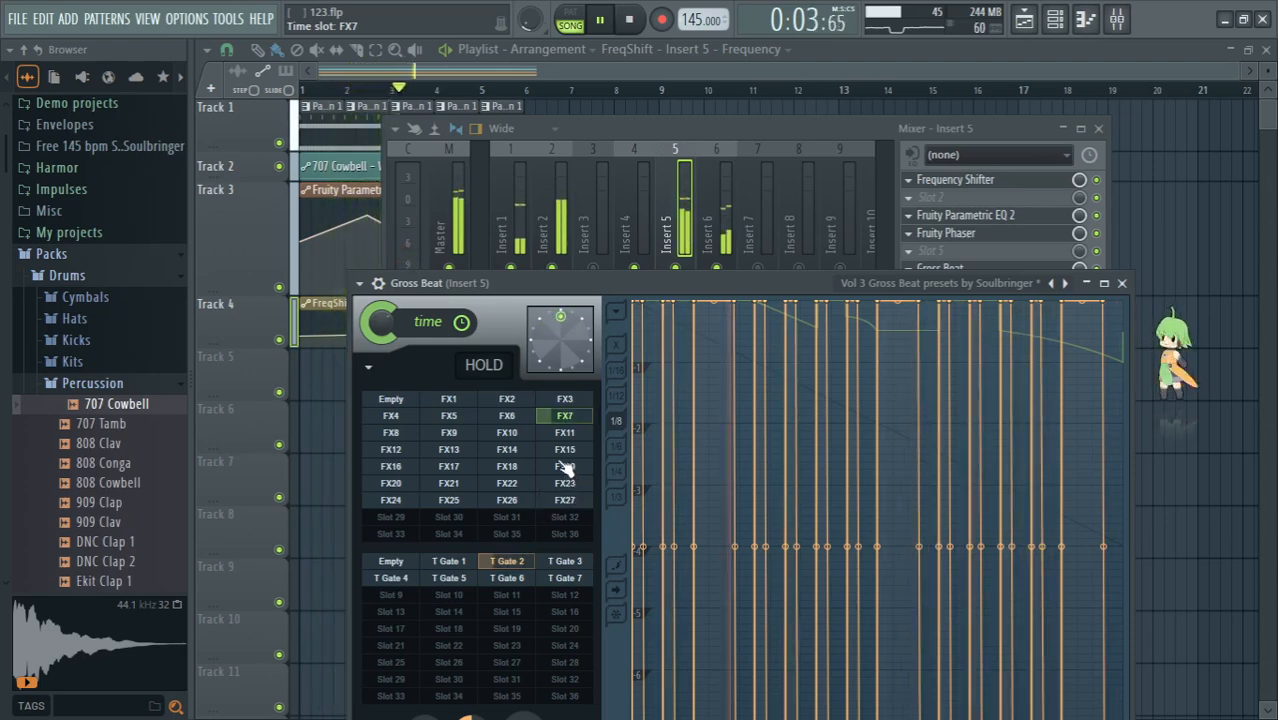
pyautogui.click(516, 452)
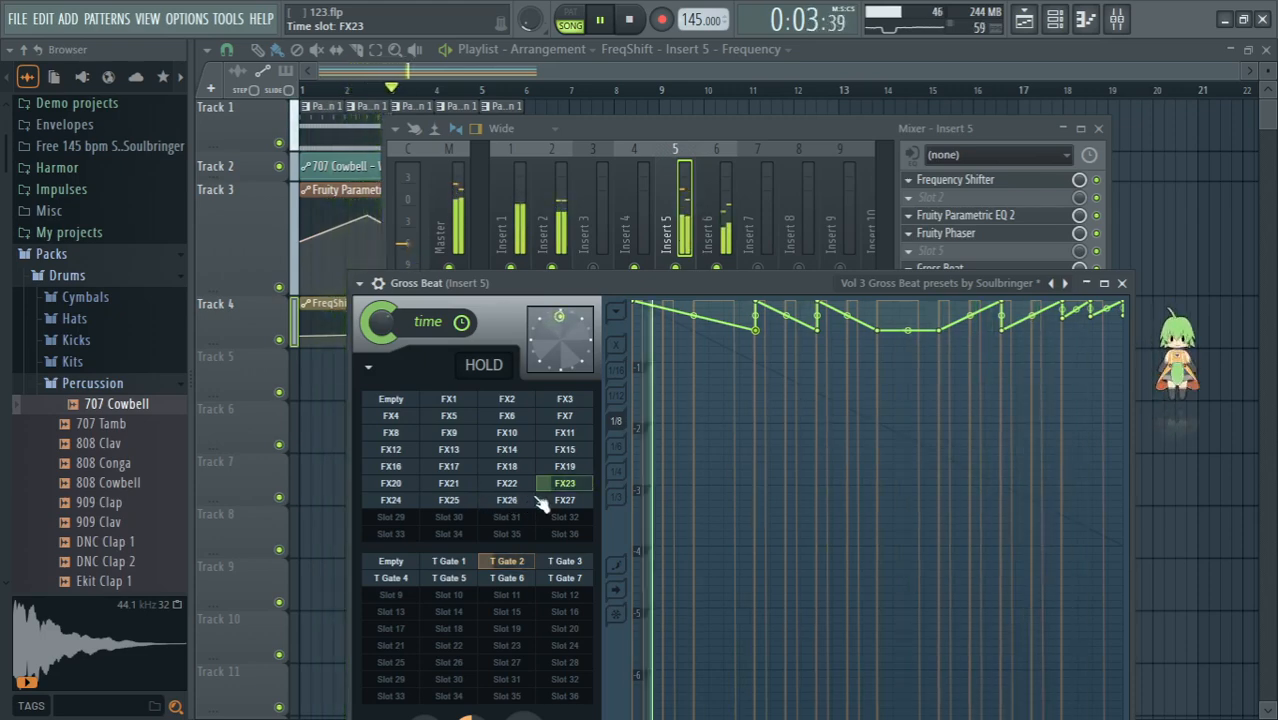
pyautogui.press('space')
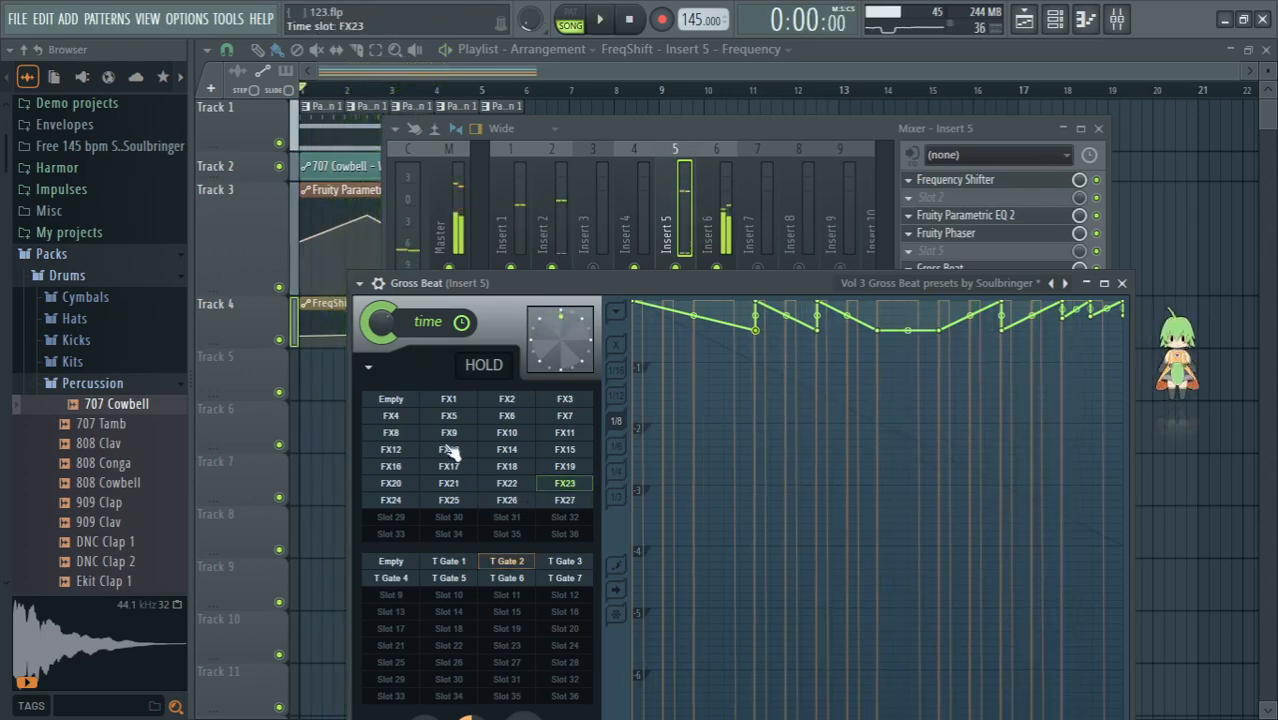
# Step: Set Gross Beat's time slot to Empty and create an automation clip for the time slot
pyautogui.click(395, 401)
pyautogui.rightClick(397, 401)
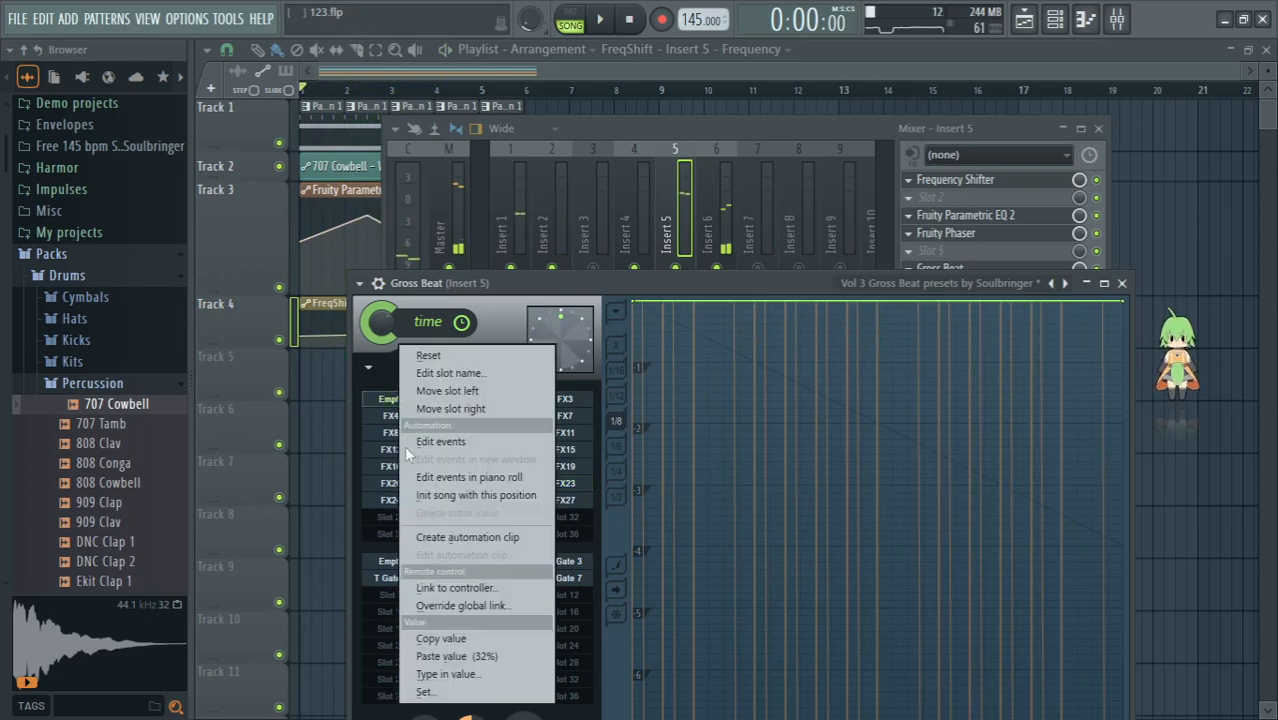
pyautogui.click(500, 540)
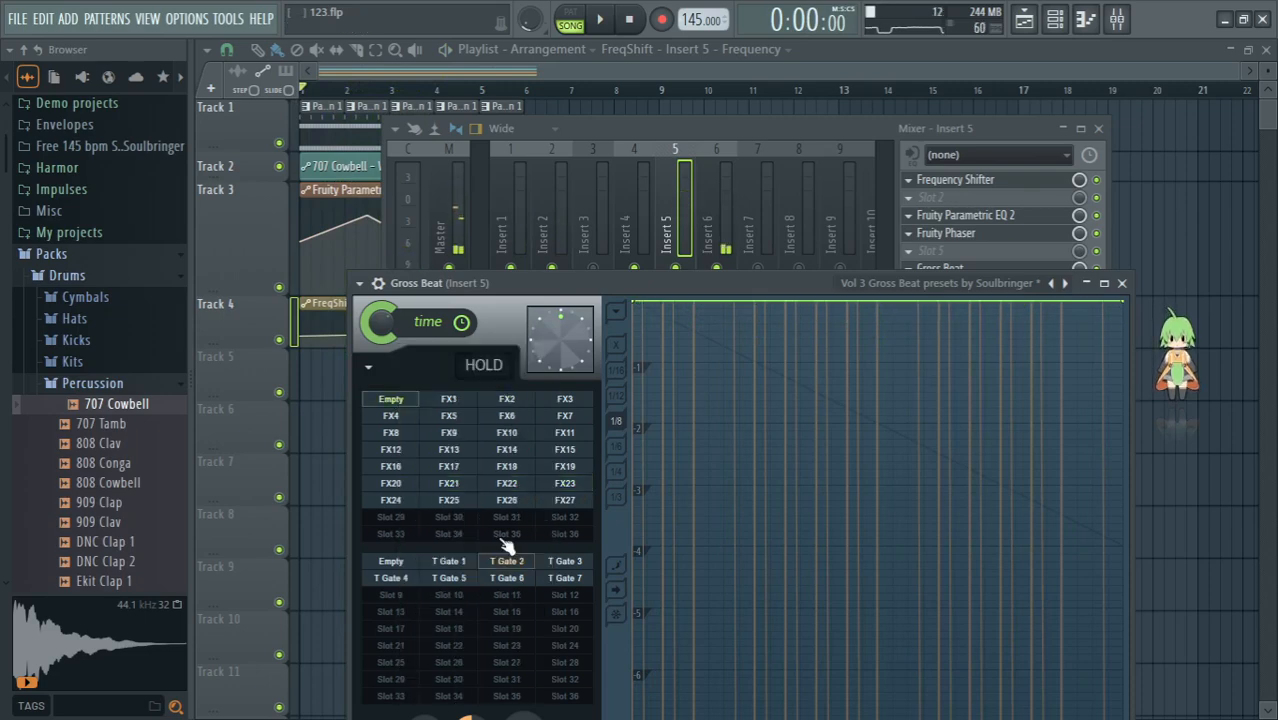
# Step: Select Gross Beat's time slot FX23 and copy its value
pyautogui.click(567, 486)
pyautogui.rightClick(576, 493)
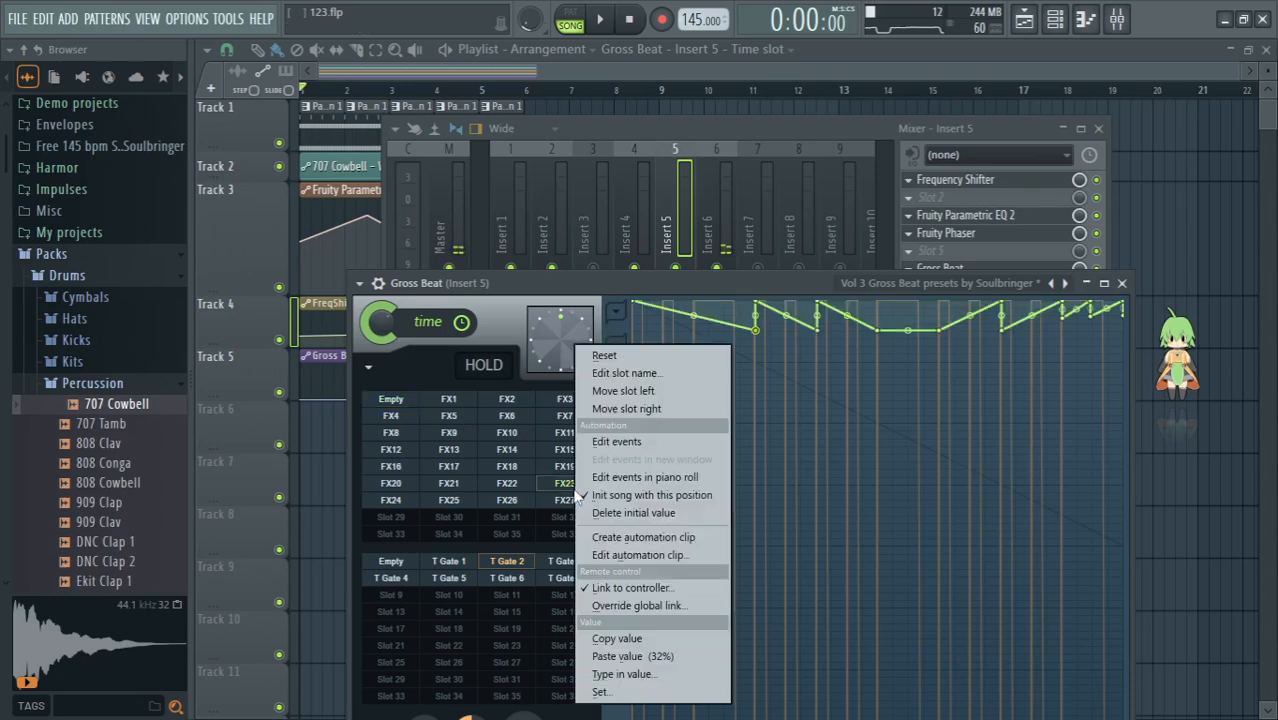
pyautogui.click(684, 640)
# Step: Enlarge Track 5 and add a point at bar 3 of the Time slot automation, pasting the copied 66% value into it
pyautogui.click(323, 447)
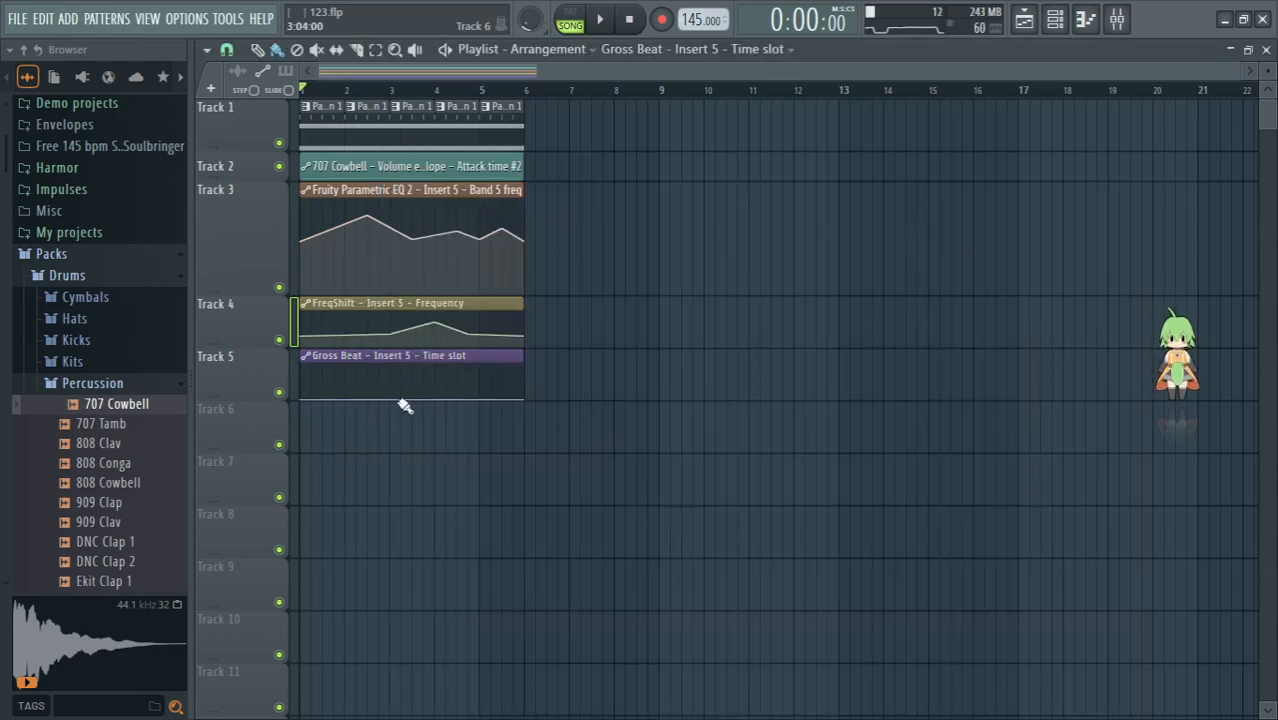
pyautogui.scroll(3, 364, 474)
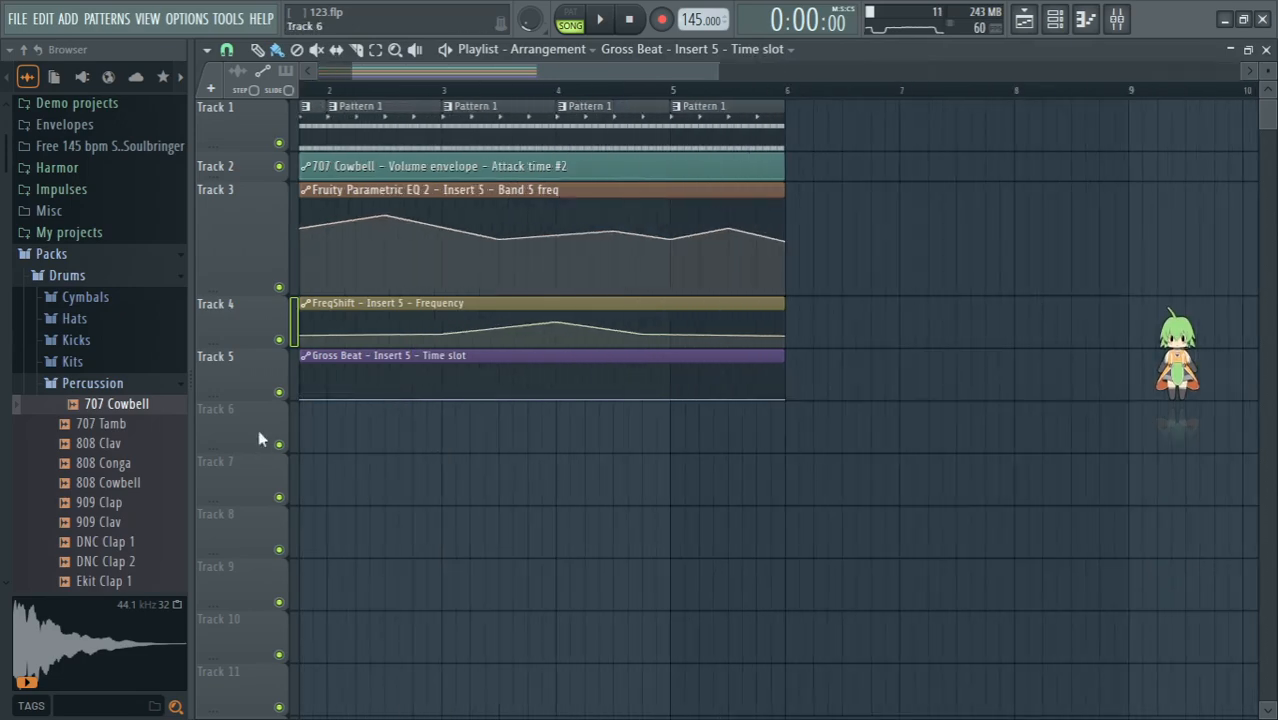
pyautogui.moveTo(260, 428); pyautogui.dragTo(447, 553)
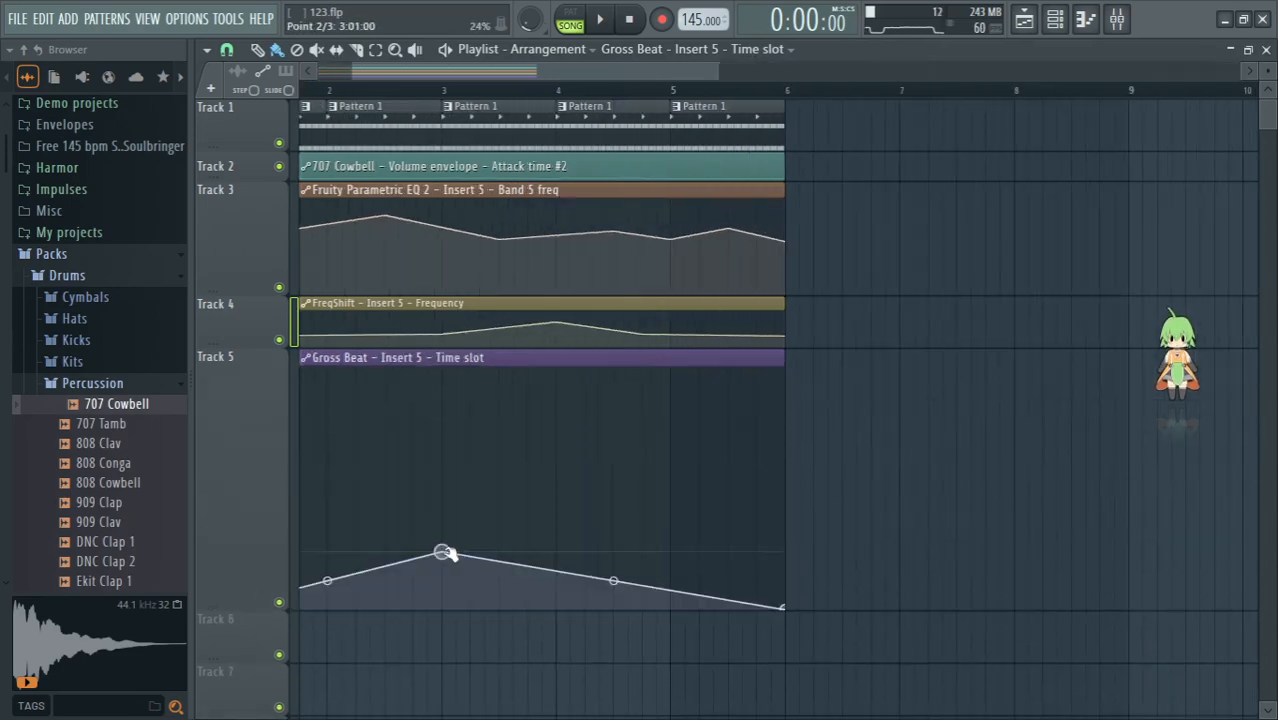
pyautogui.rightClick(443, 548)
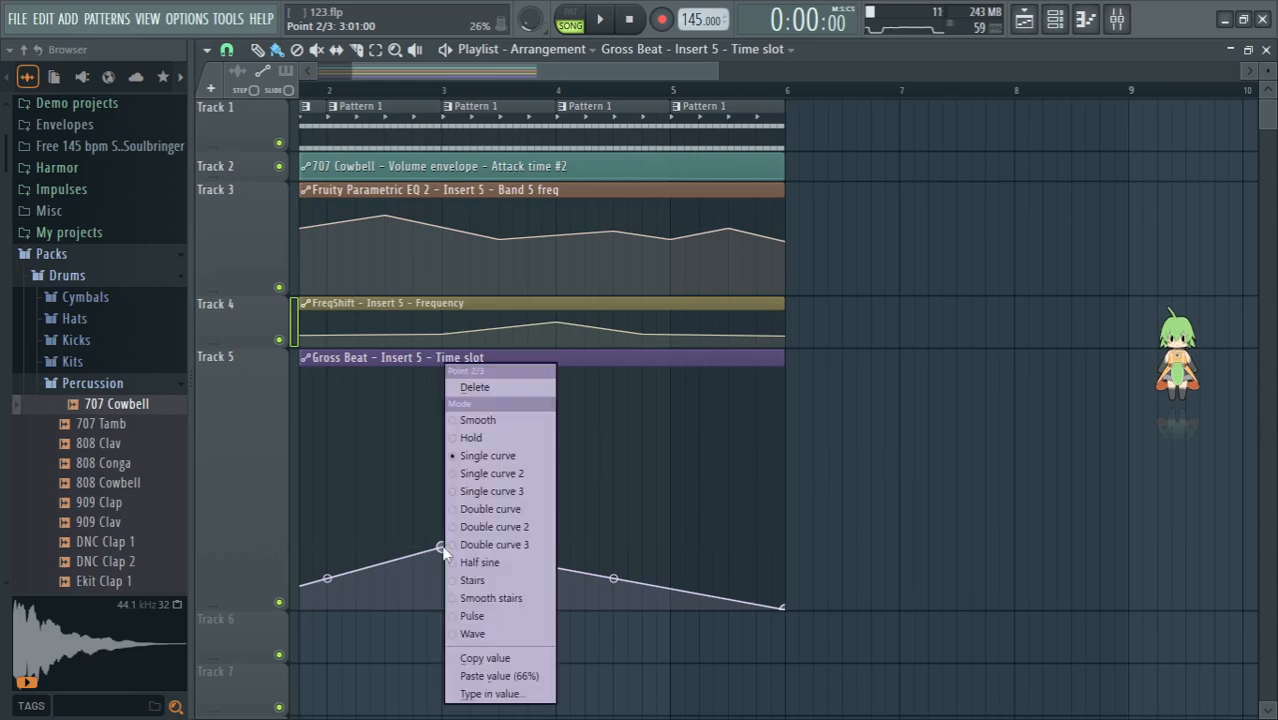
pyautogui.click(503, 676)
# Step: Add a second, low point at bar 3 of the Time slot automation and paste the end point's 0% value into it
pyautogui.moveTo(375, 516); pyautogui.dragTo(474, 596)
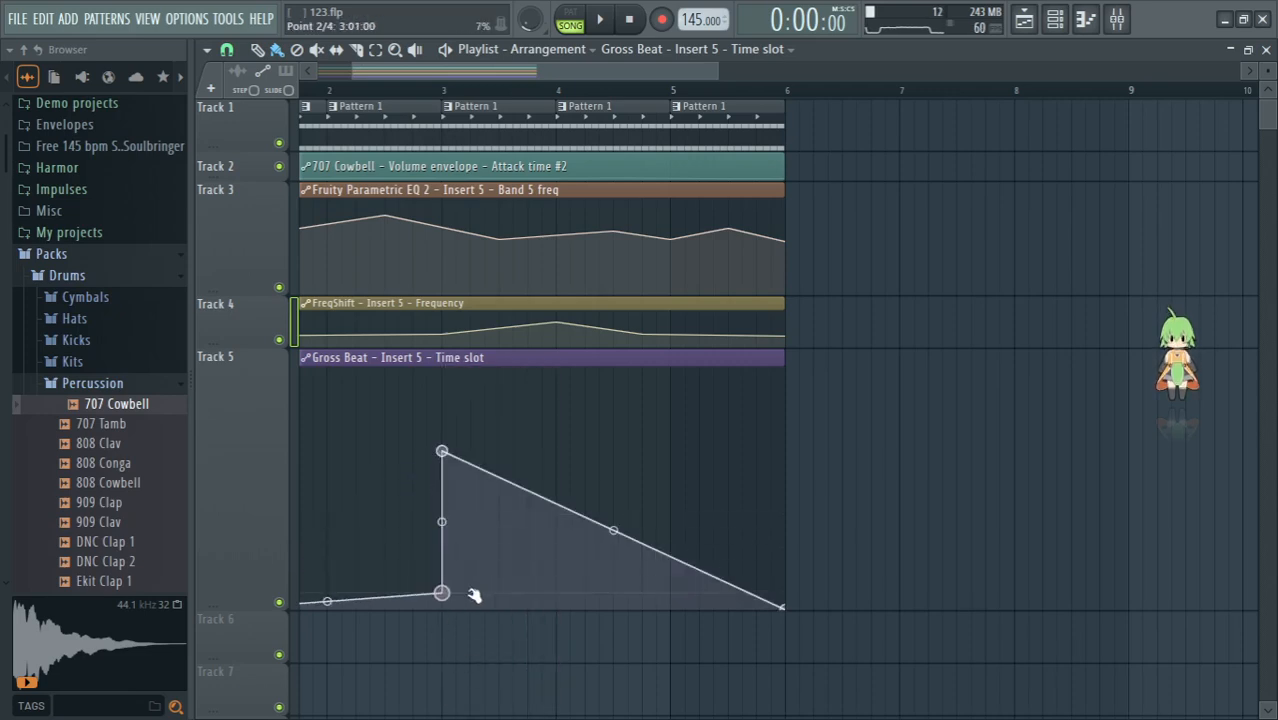
pyautogui.rightClick(786, 608)
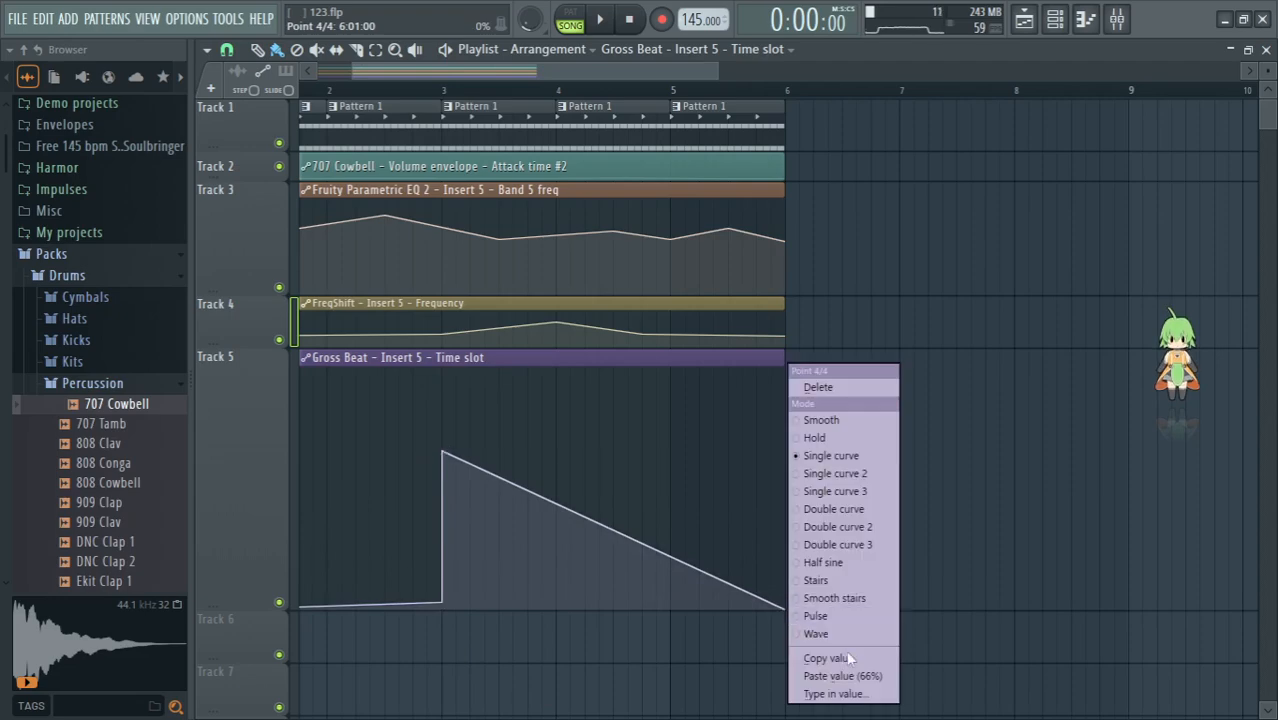
pyautogui.click(858, 659)
pyautogui.rightClick(442, 604)
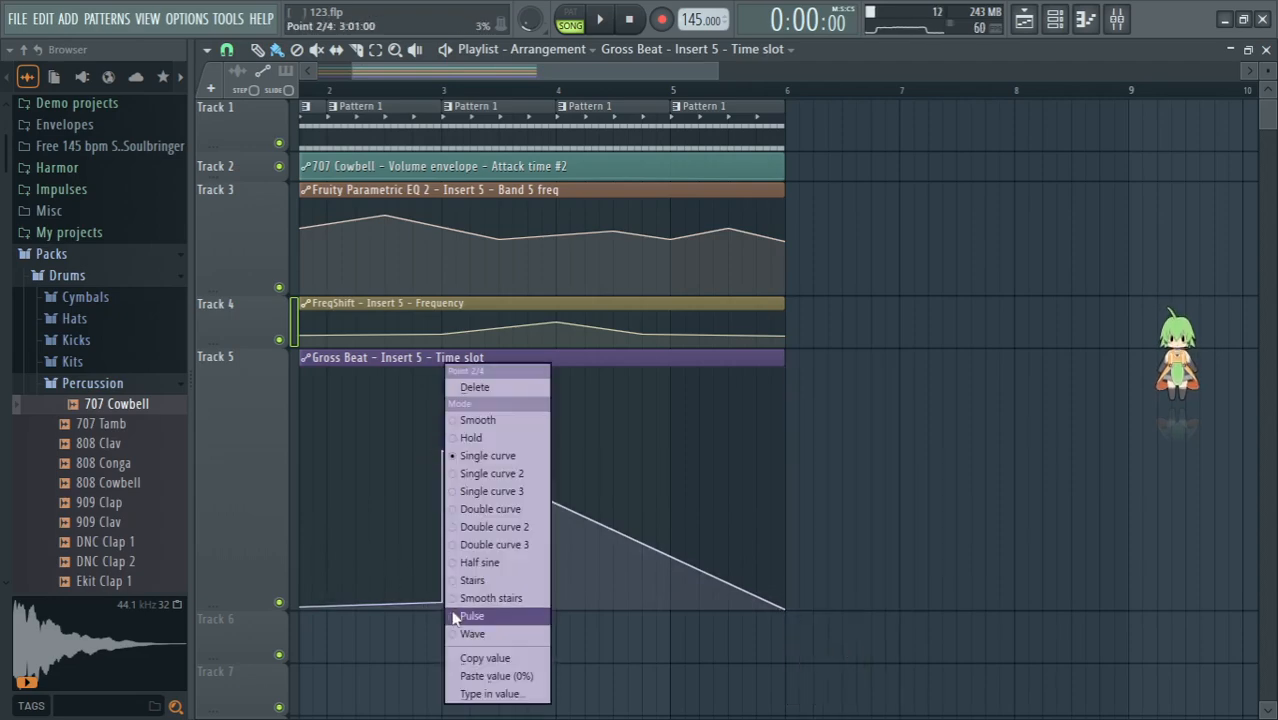
pyautogui.click(497, 677)
# Step: Add two points at bar 4 of the Time slot automation, one at 66% and one with the pasted 0% value
pyautogui.click(548, 471)
pyautogui.moveTo(548, 471); pyautogui.dragTo(556, 451)
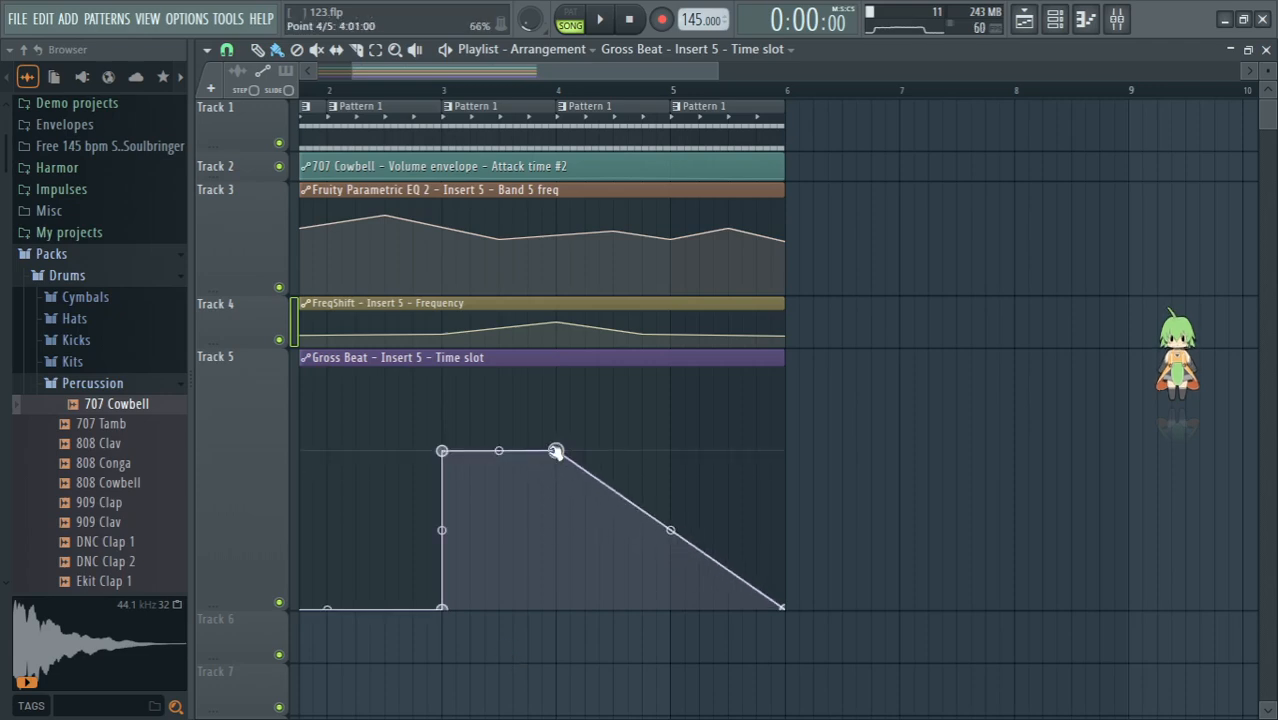
pyautogui.click(556, 587)
pyautogui.rightClick(556, 604)
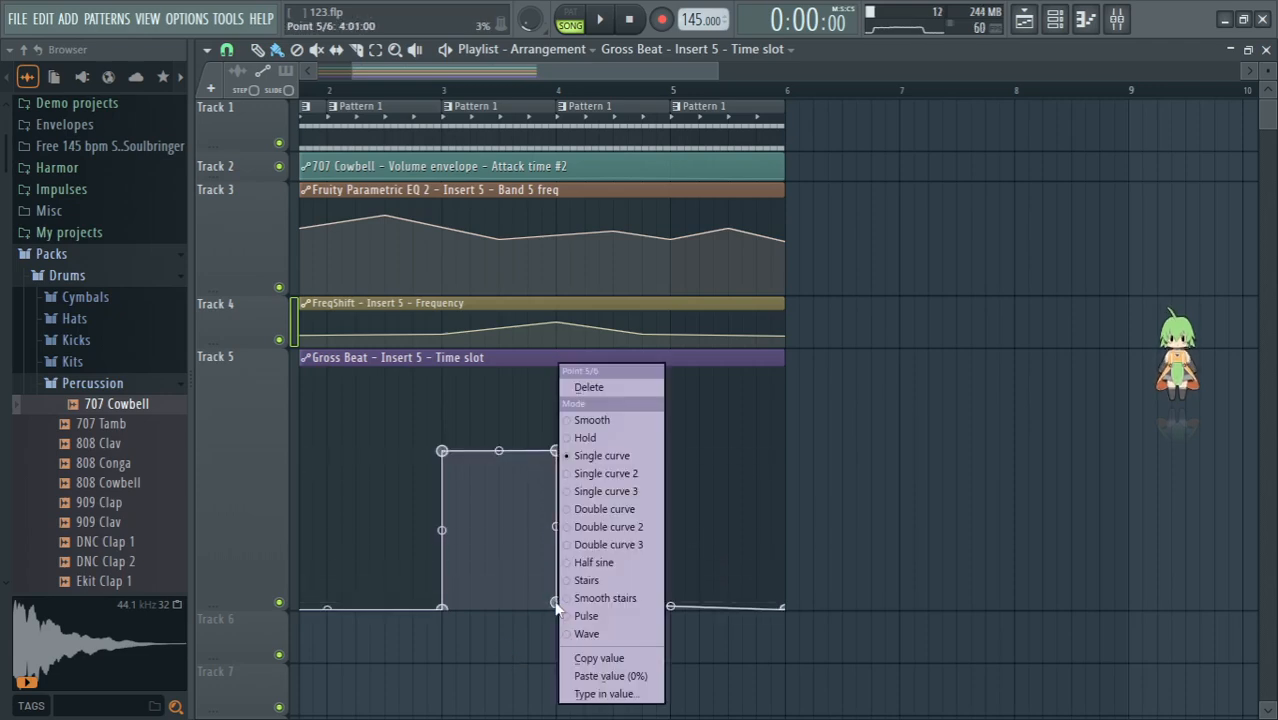
pyautogui.click(610, 676)
# Step: Copy the value of the upper bar 3 point and paste it into the upper bar 4 point
pyautogui.rightClick(445, 451)
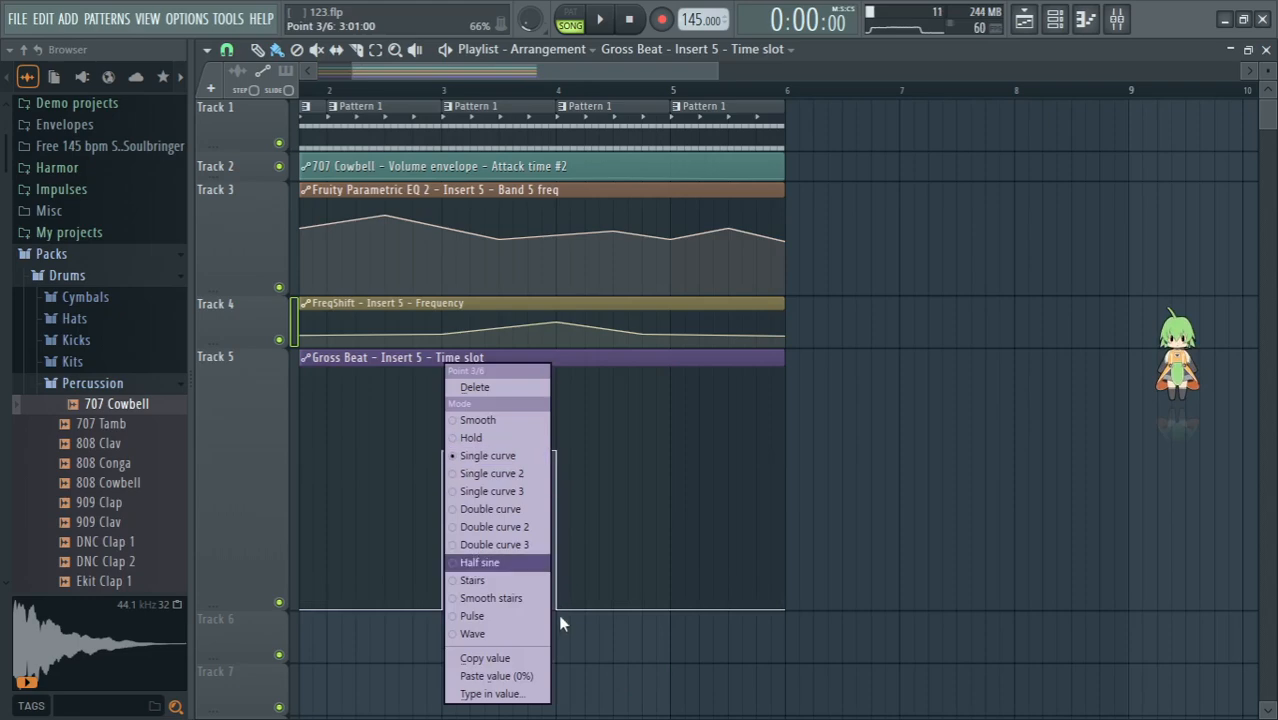
pyautogui.click(555, 658)
pyautogui.rightClick(558, 451)
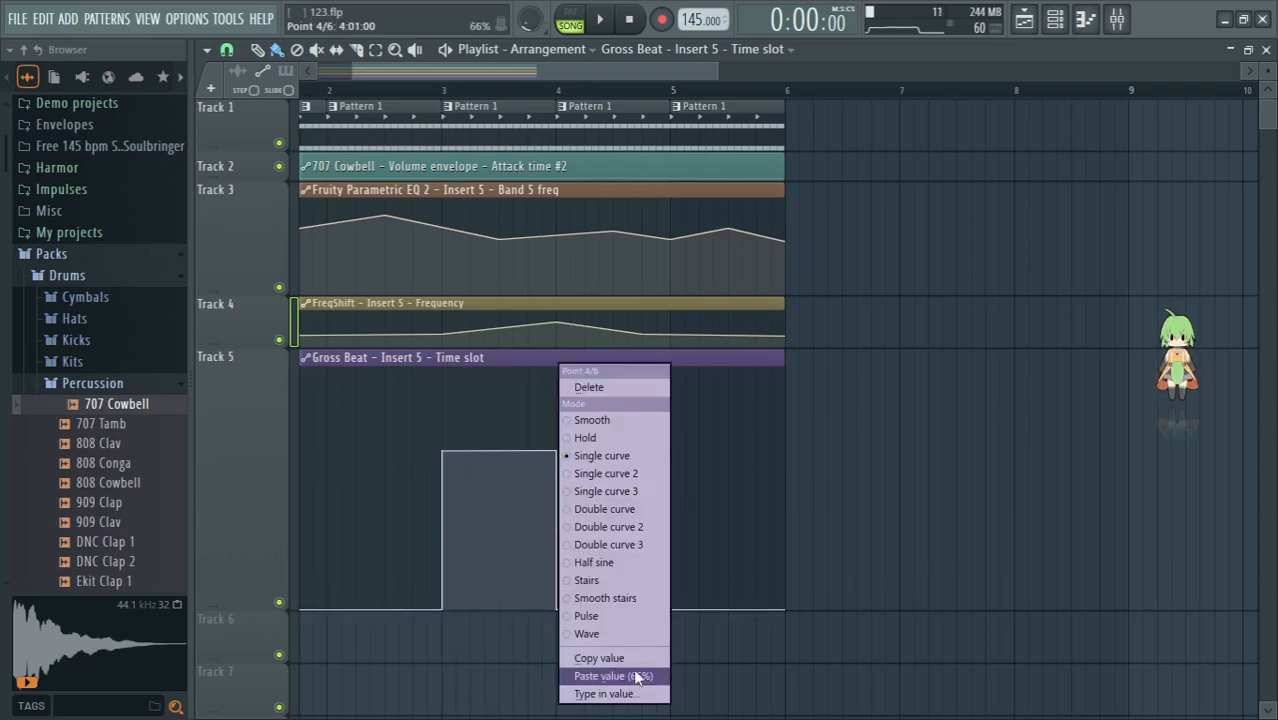
pyautogui.click(620, 678)
# Step: Play the song and check Gross Beat's time slot switching against the automation in the playlist
pyautogui.press('space')
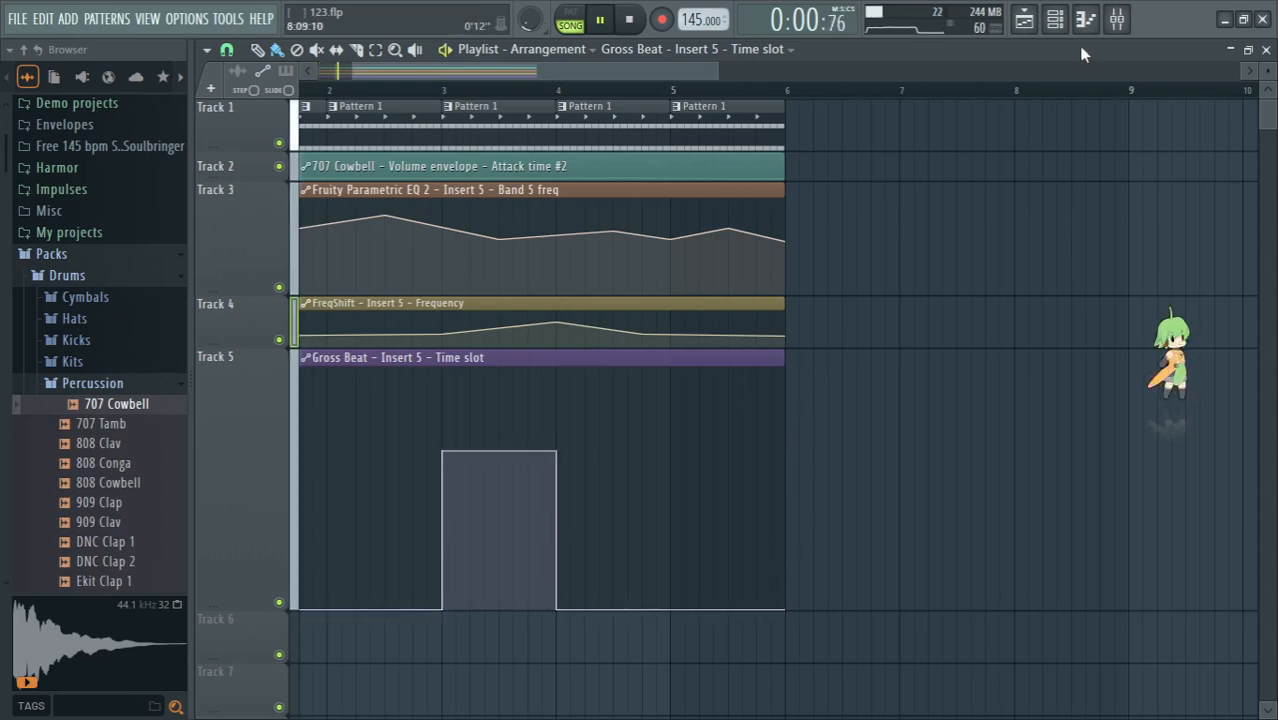
pyautogui.click(1117, 24)
pyautogui.click(955, 269)
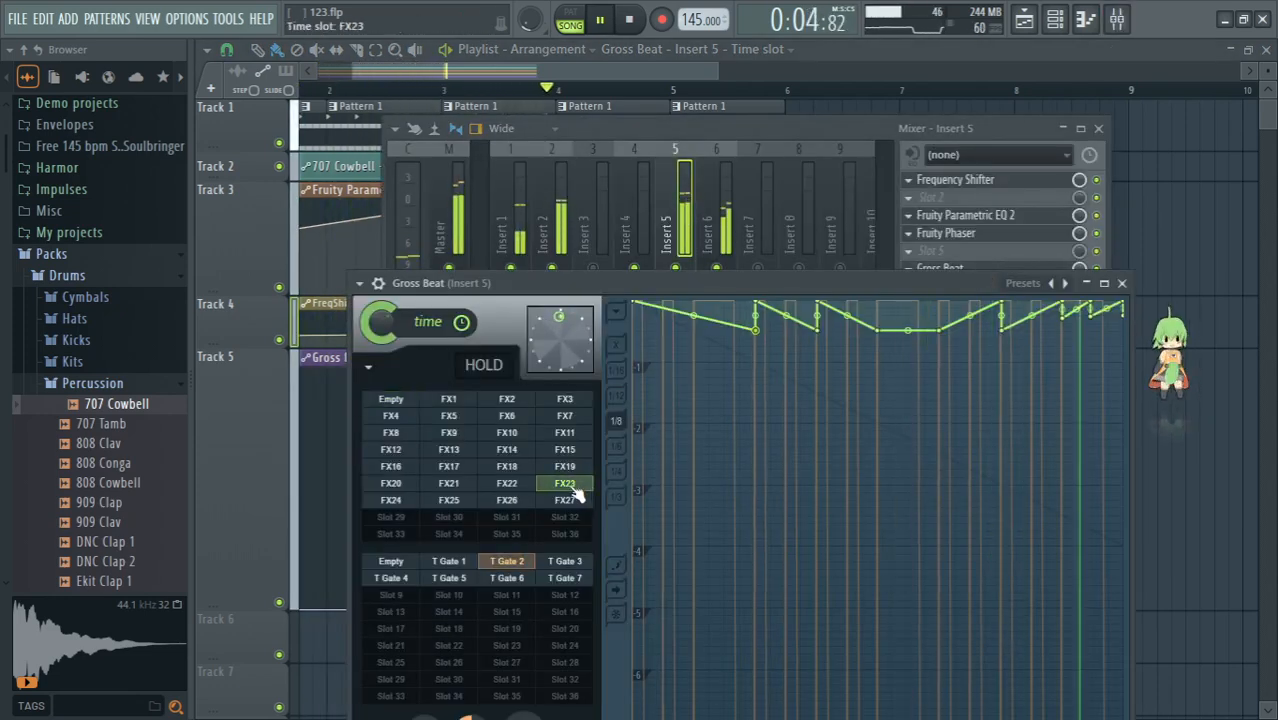
pyautogui.click(669, 70)
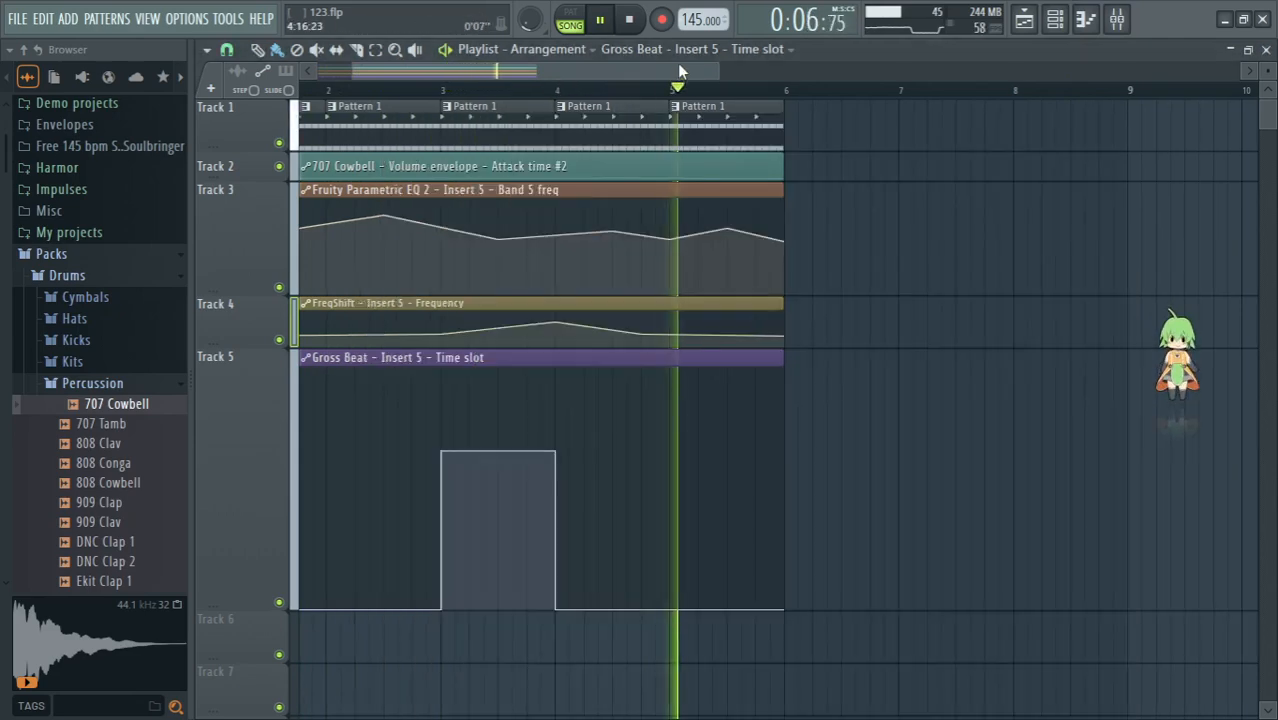